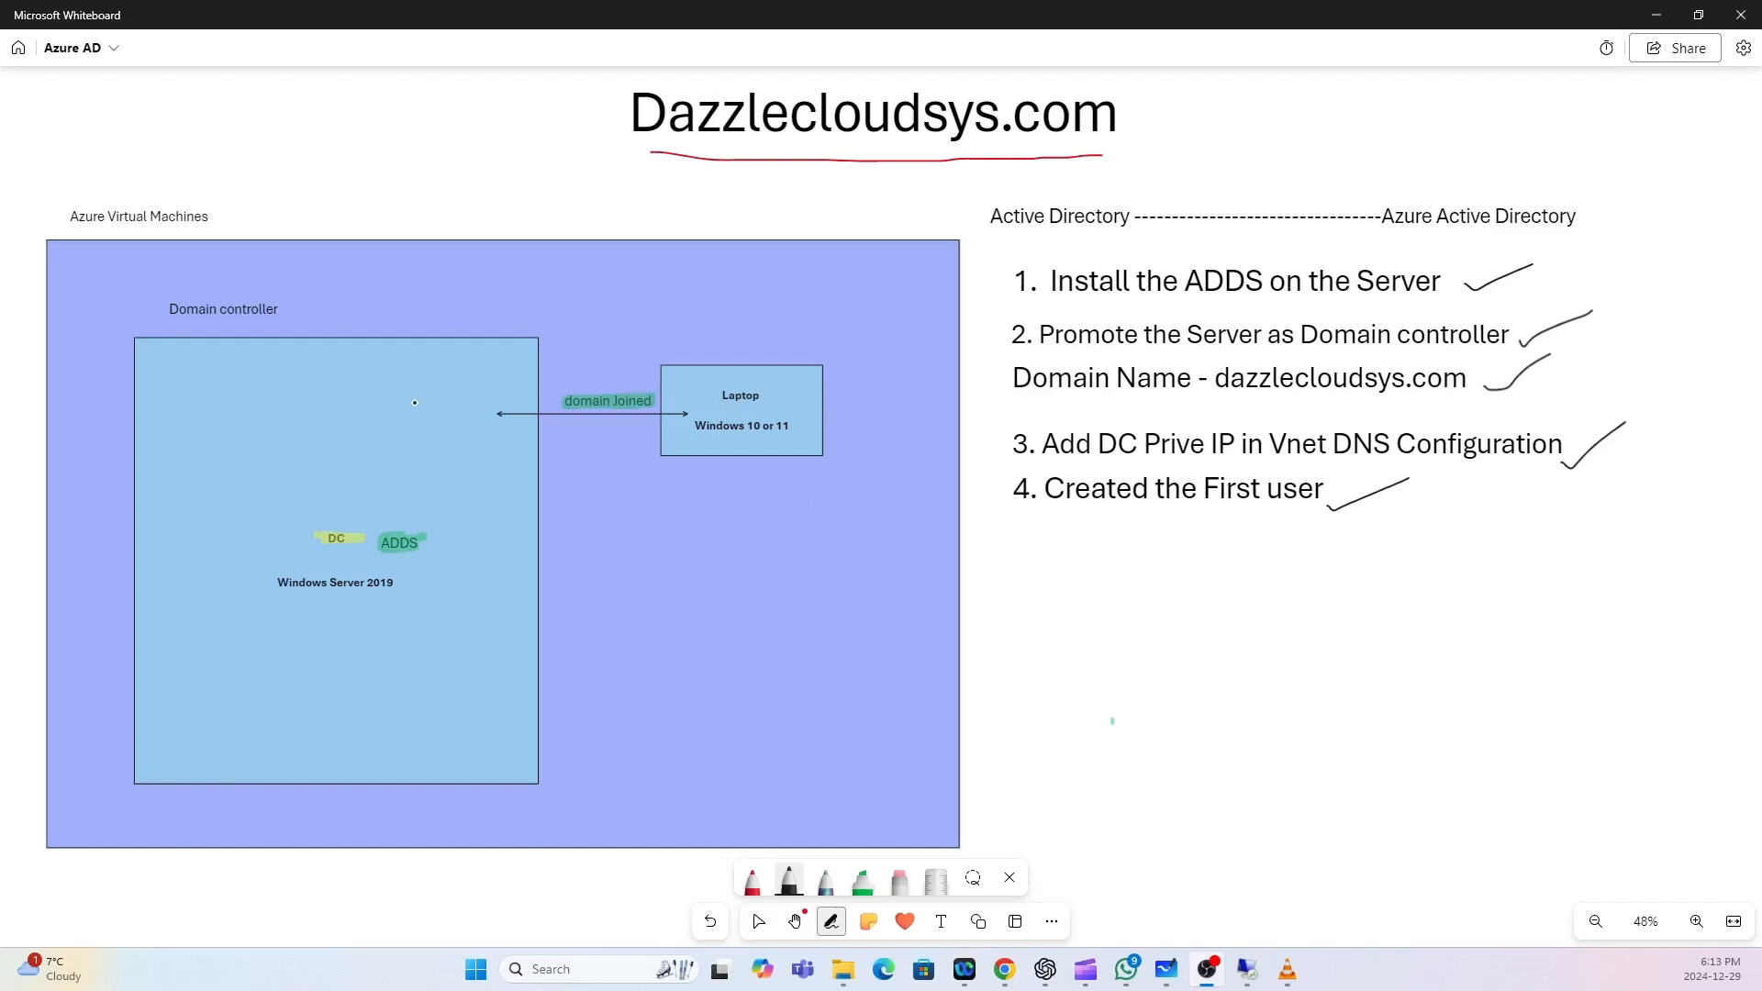
# Add a text line below step 4 reading '5. Join the machine with the Domain controller'.
pyautogui.click(941, 921)
pyautogui.click(1021, 551)
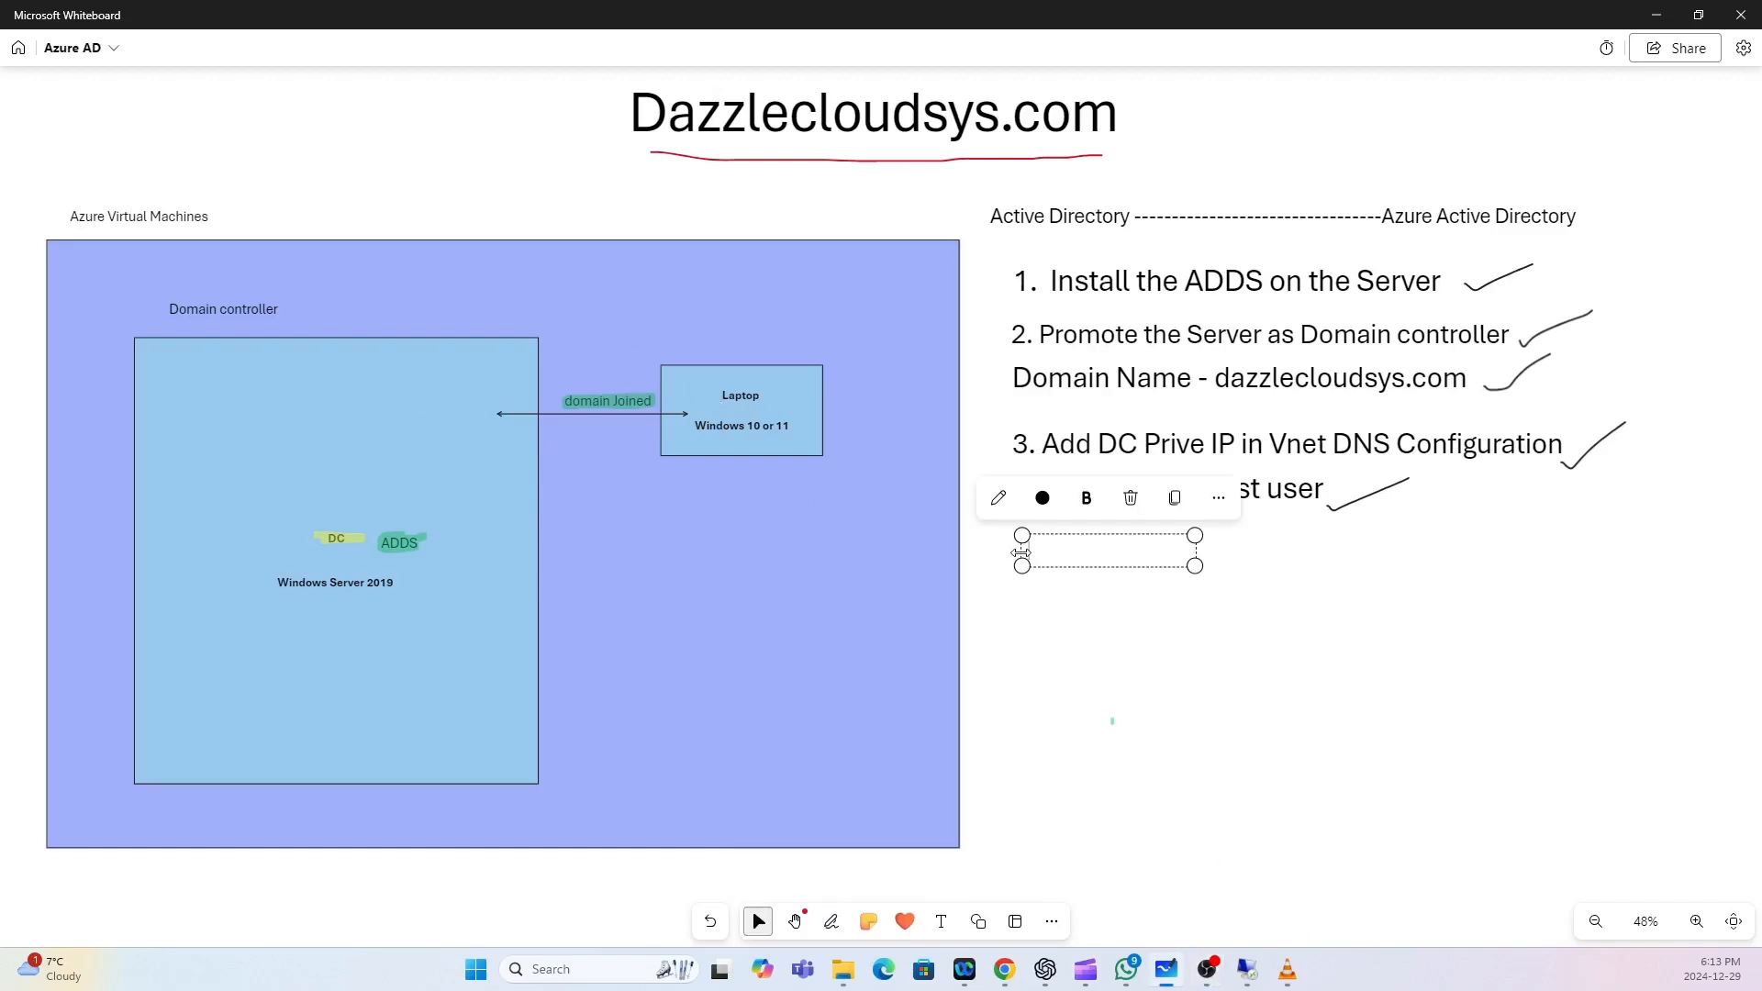
pyautogui.write('5.')
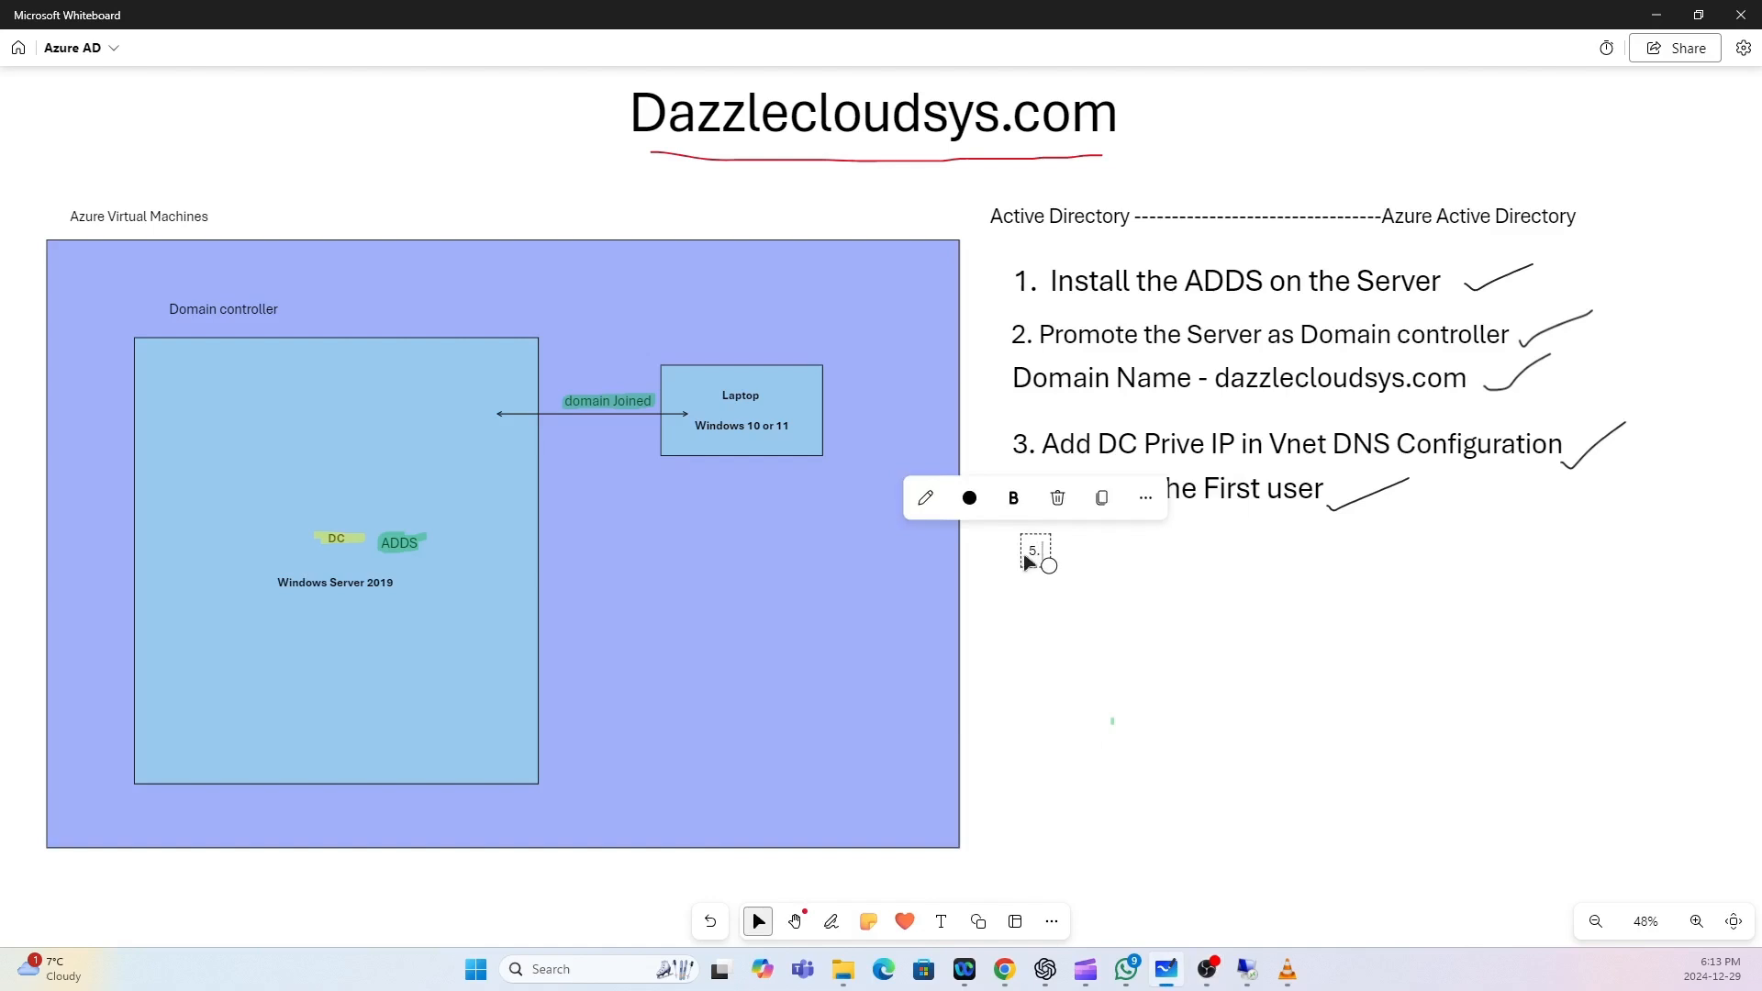
pyautogui.write(' join the')
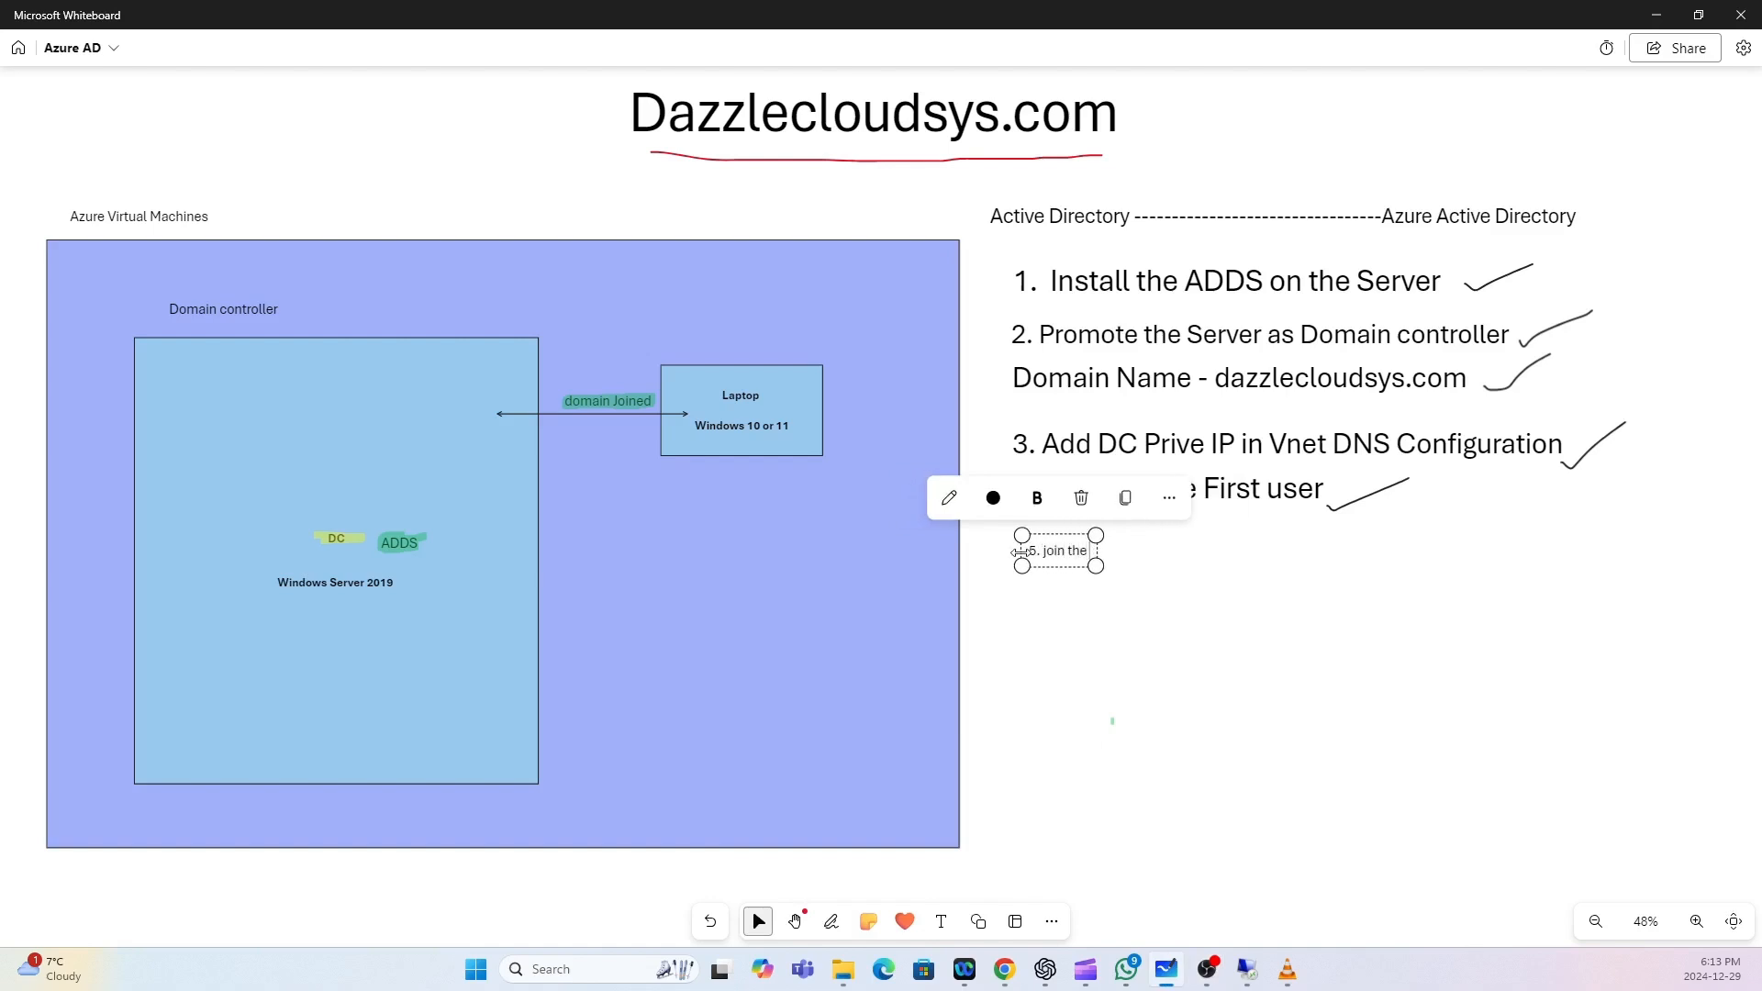
pyautogui.write(' Machine as')
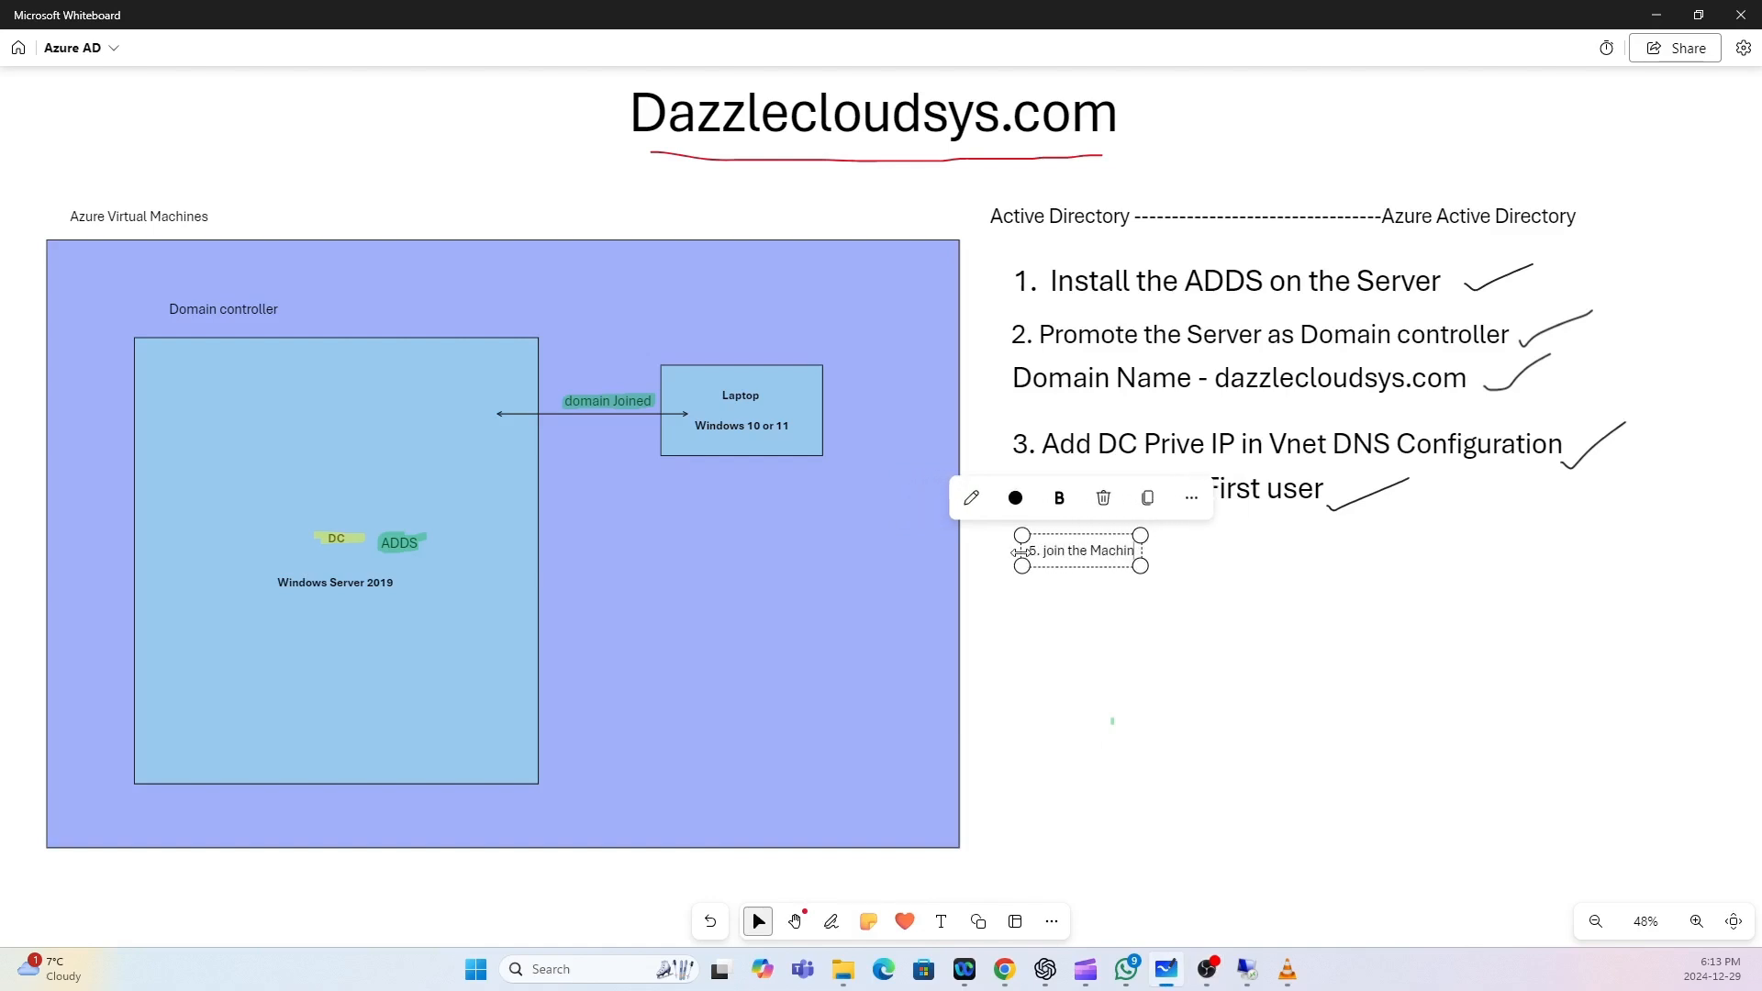
pyautogui.press('BackSpace')
pyautogui.press('BackSpace')
pyautogui.press('BackSpace')
pyautogui.press('BackSpace')
pyautogui.press('BackSpace')
pyautogui.press('BackSpace')
pyautogui.press('BackSpace')
pyautogui.press('BackSpace')
pyautogui.press('BackSpace')
pyautogui.press('BackSpace')
pyautogui.press('BackSpace')
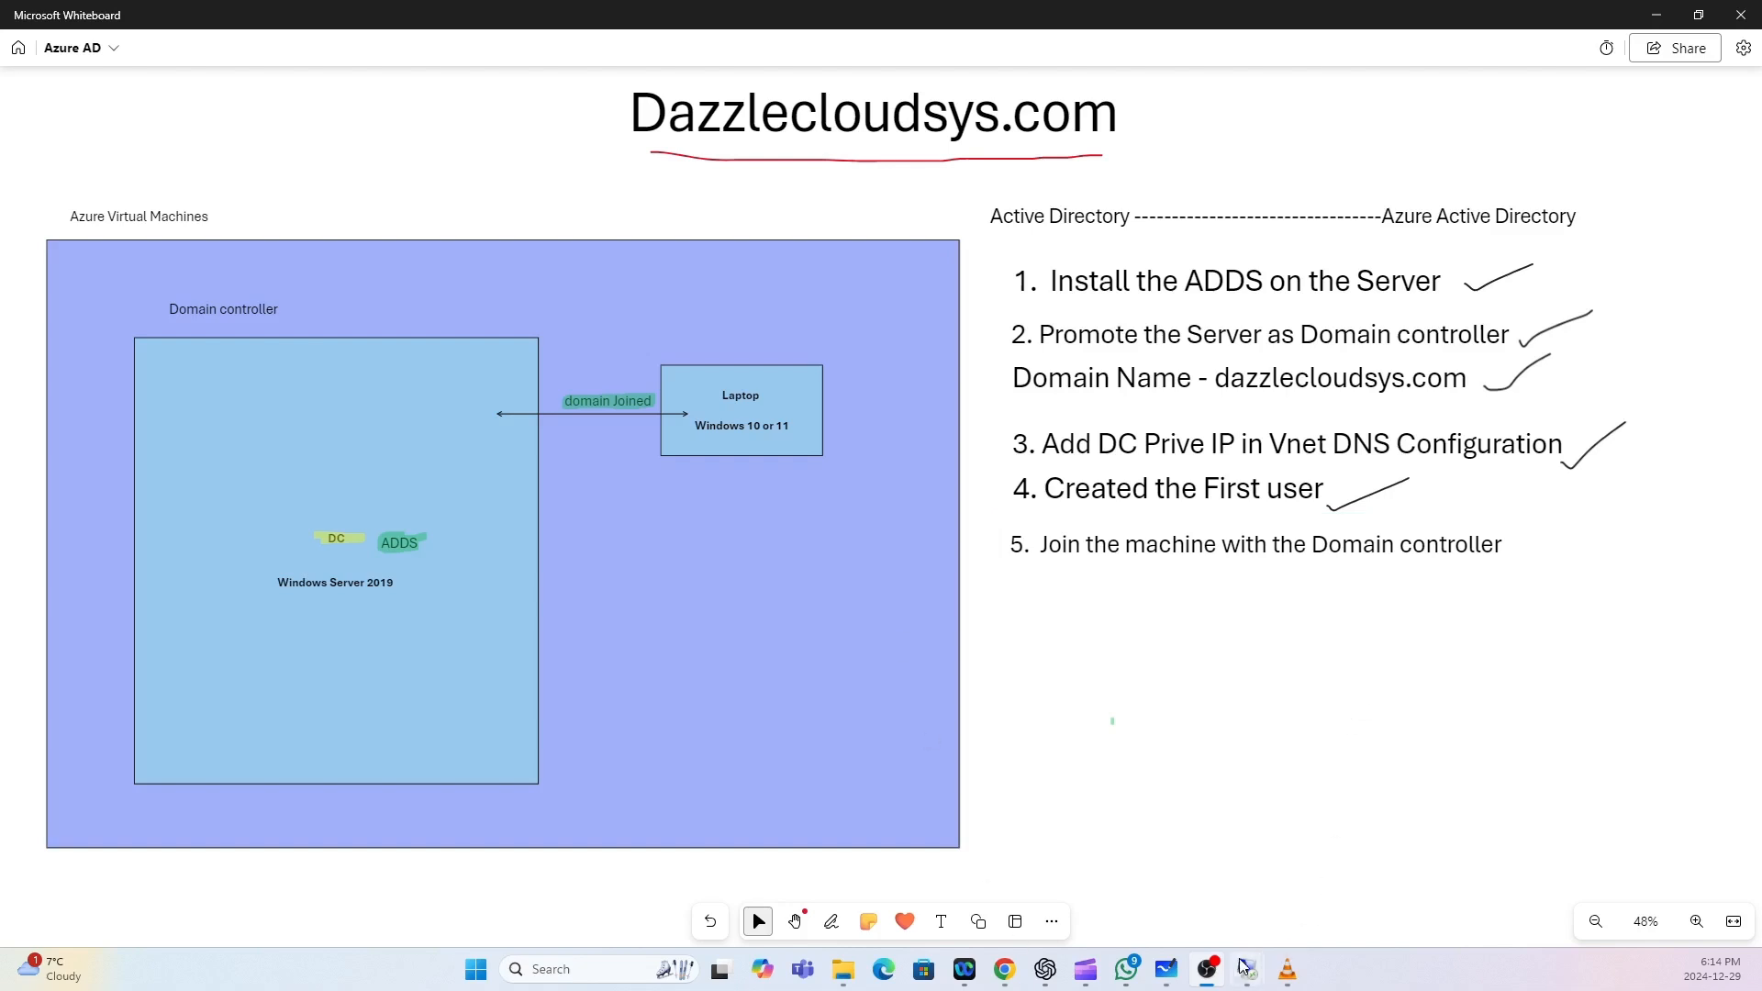
# On the domain controller session, close the leftover Command Prompt and DNS Manager windows.
pyautogui.moveTo(1246, 968)
pyautogui.click(1173, 898)
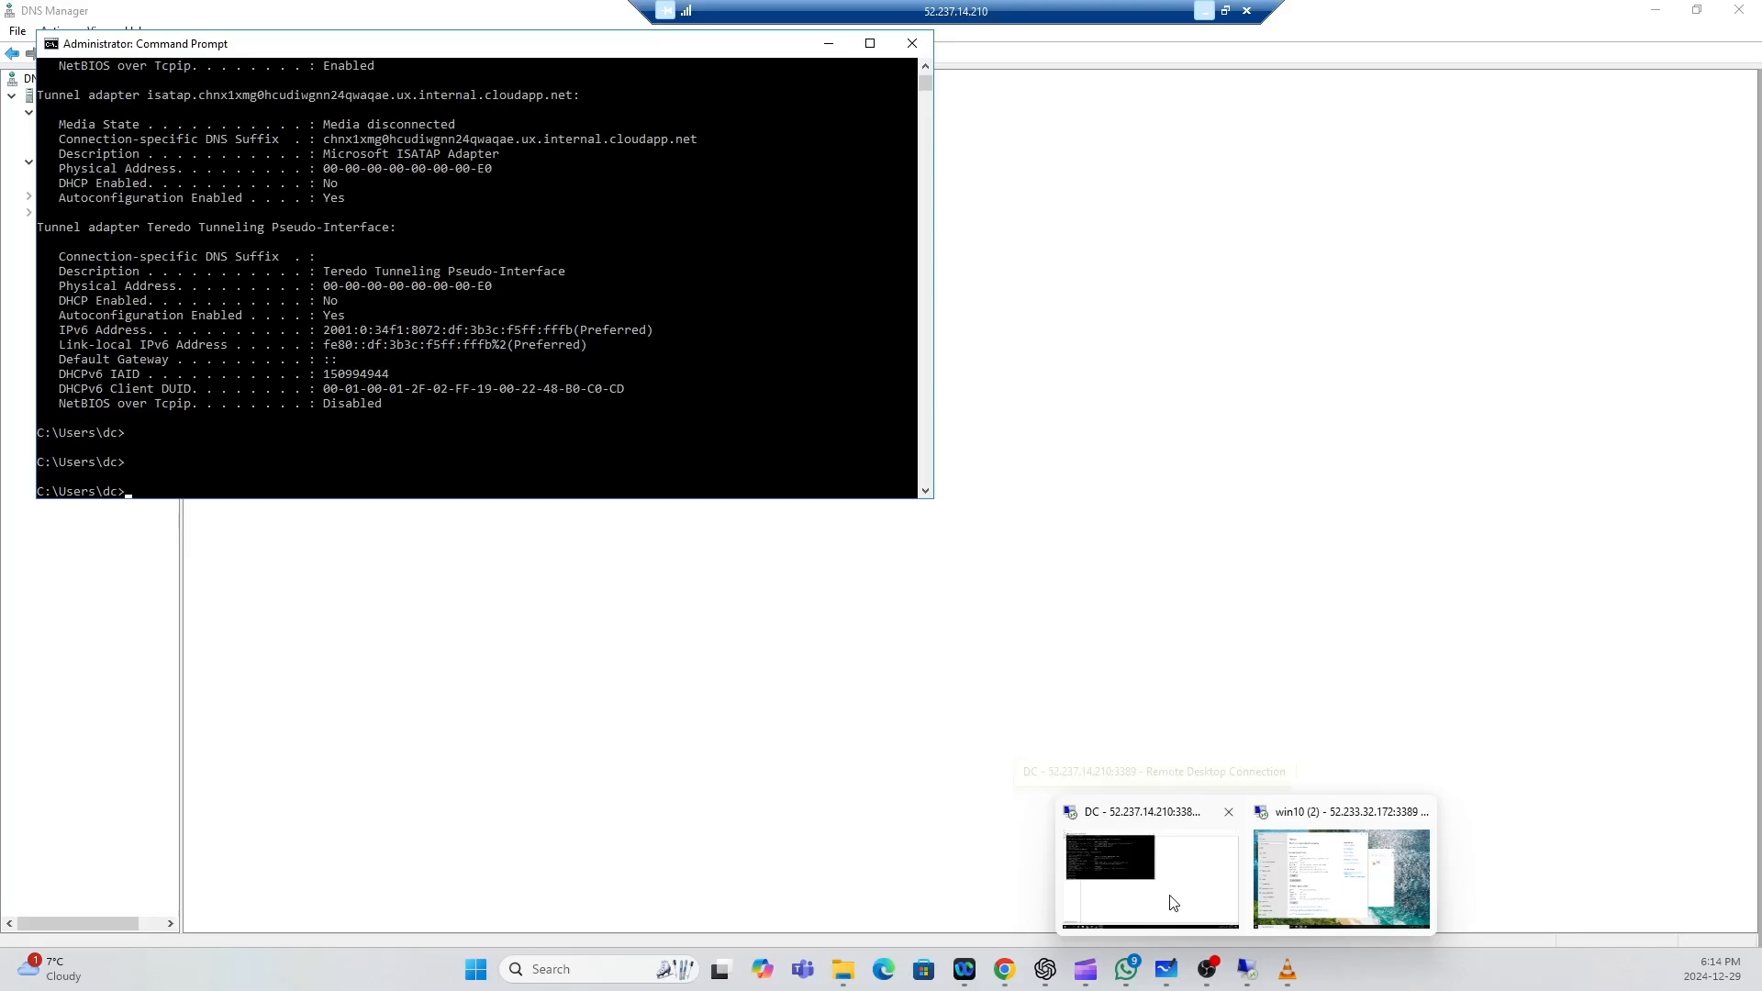
pyautogui.click(911, 43)
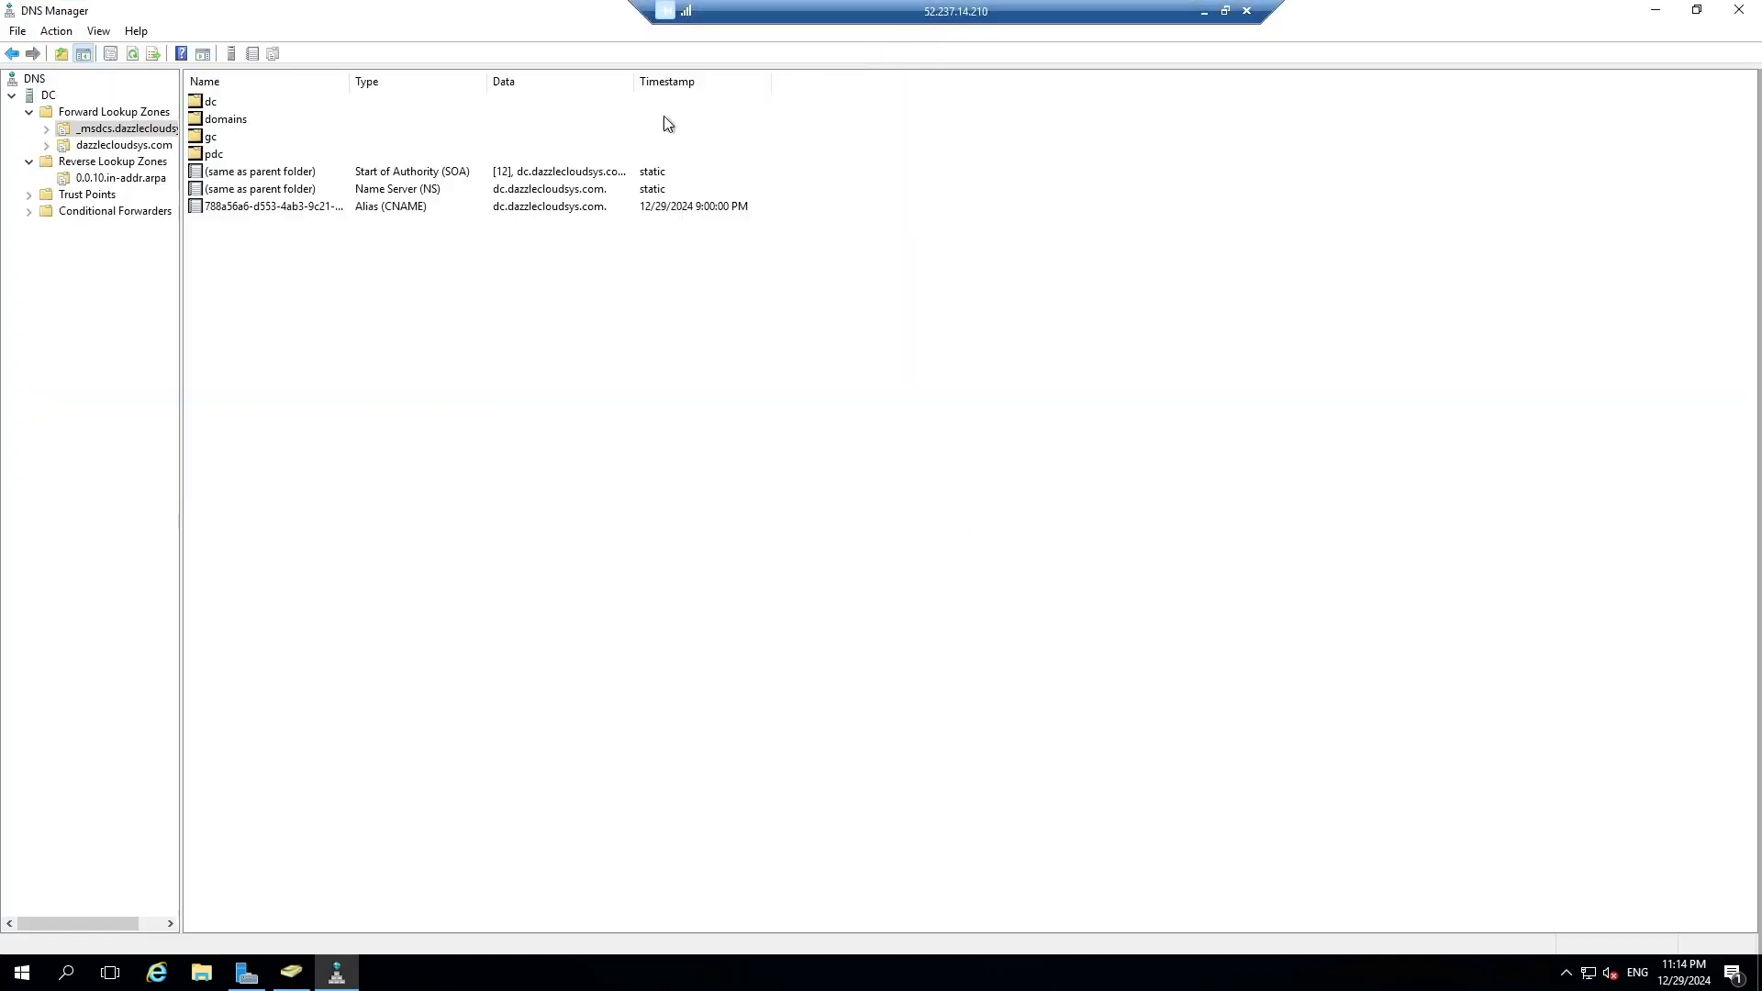
pyautogui.click(1737, 11)
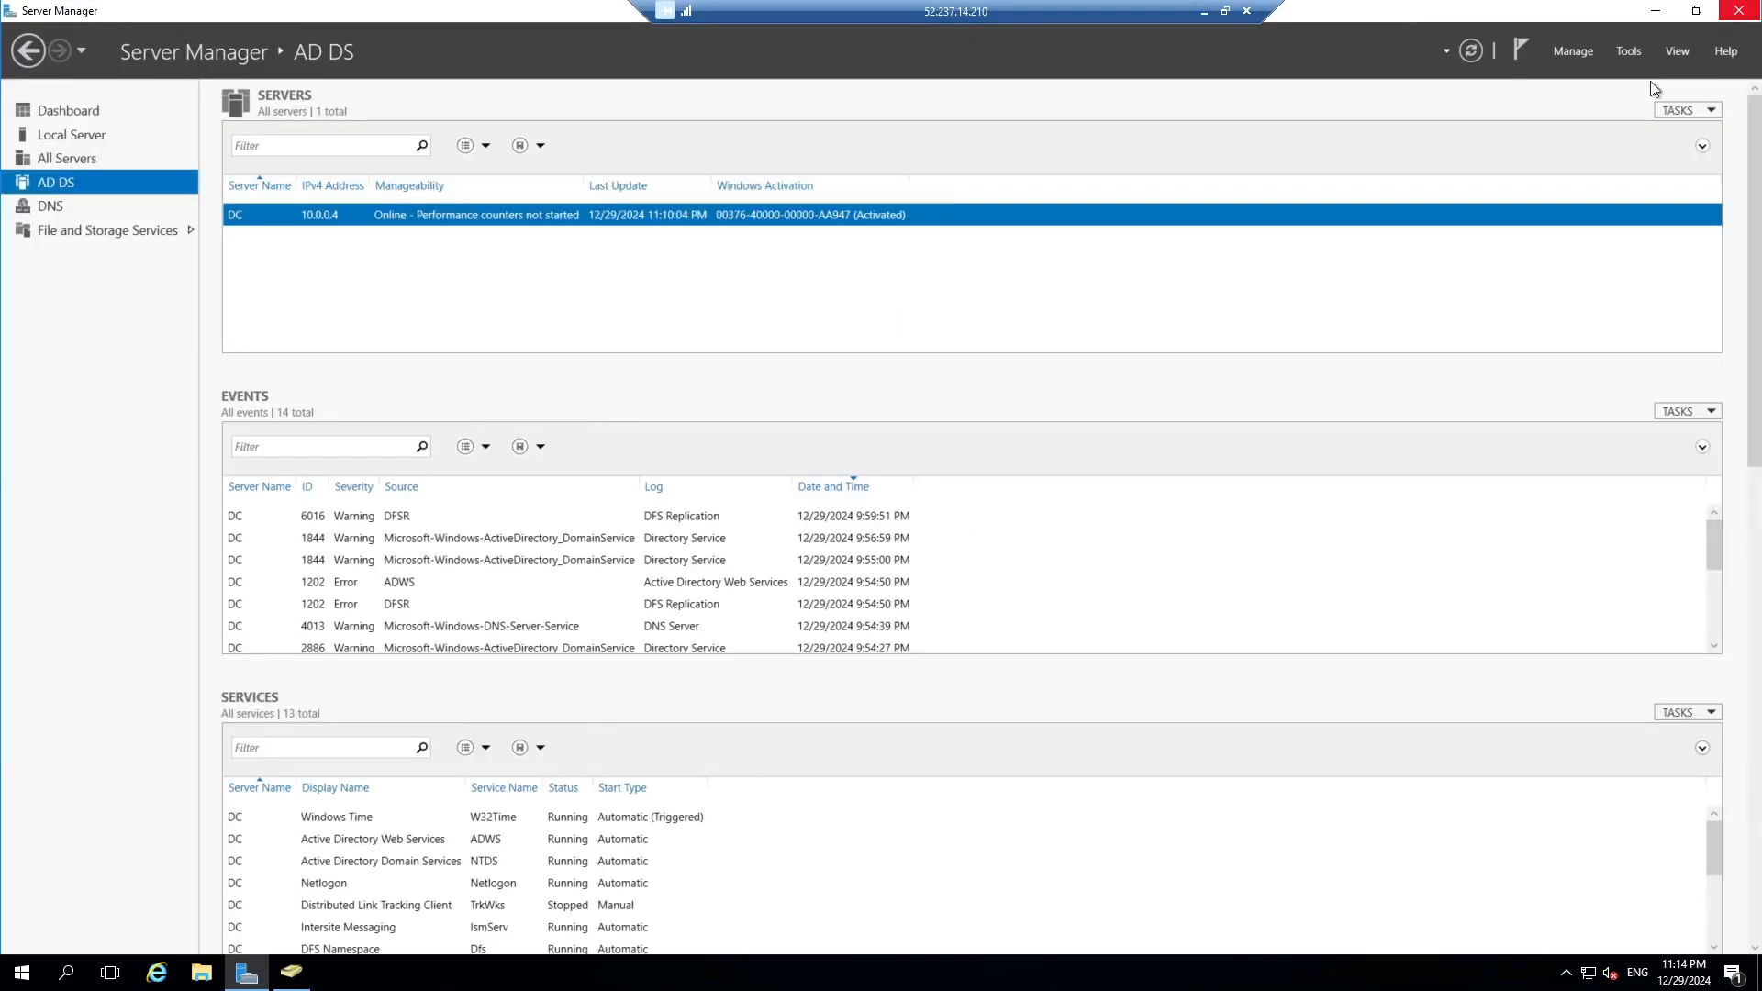
# Show the dazzlecloudsys.com Users container in a maximized Active Directory Users and Computers.
pyautogui.click(1630, 54)
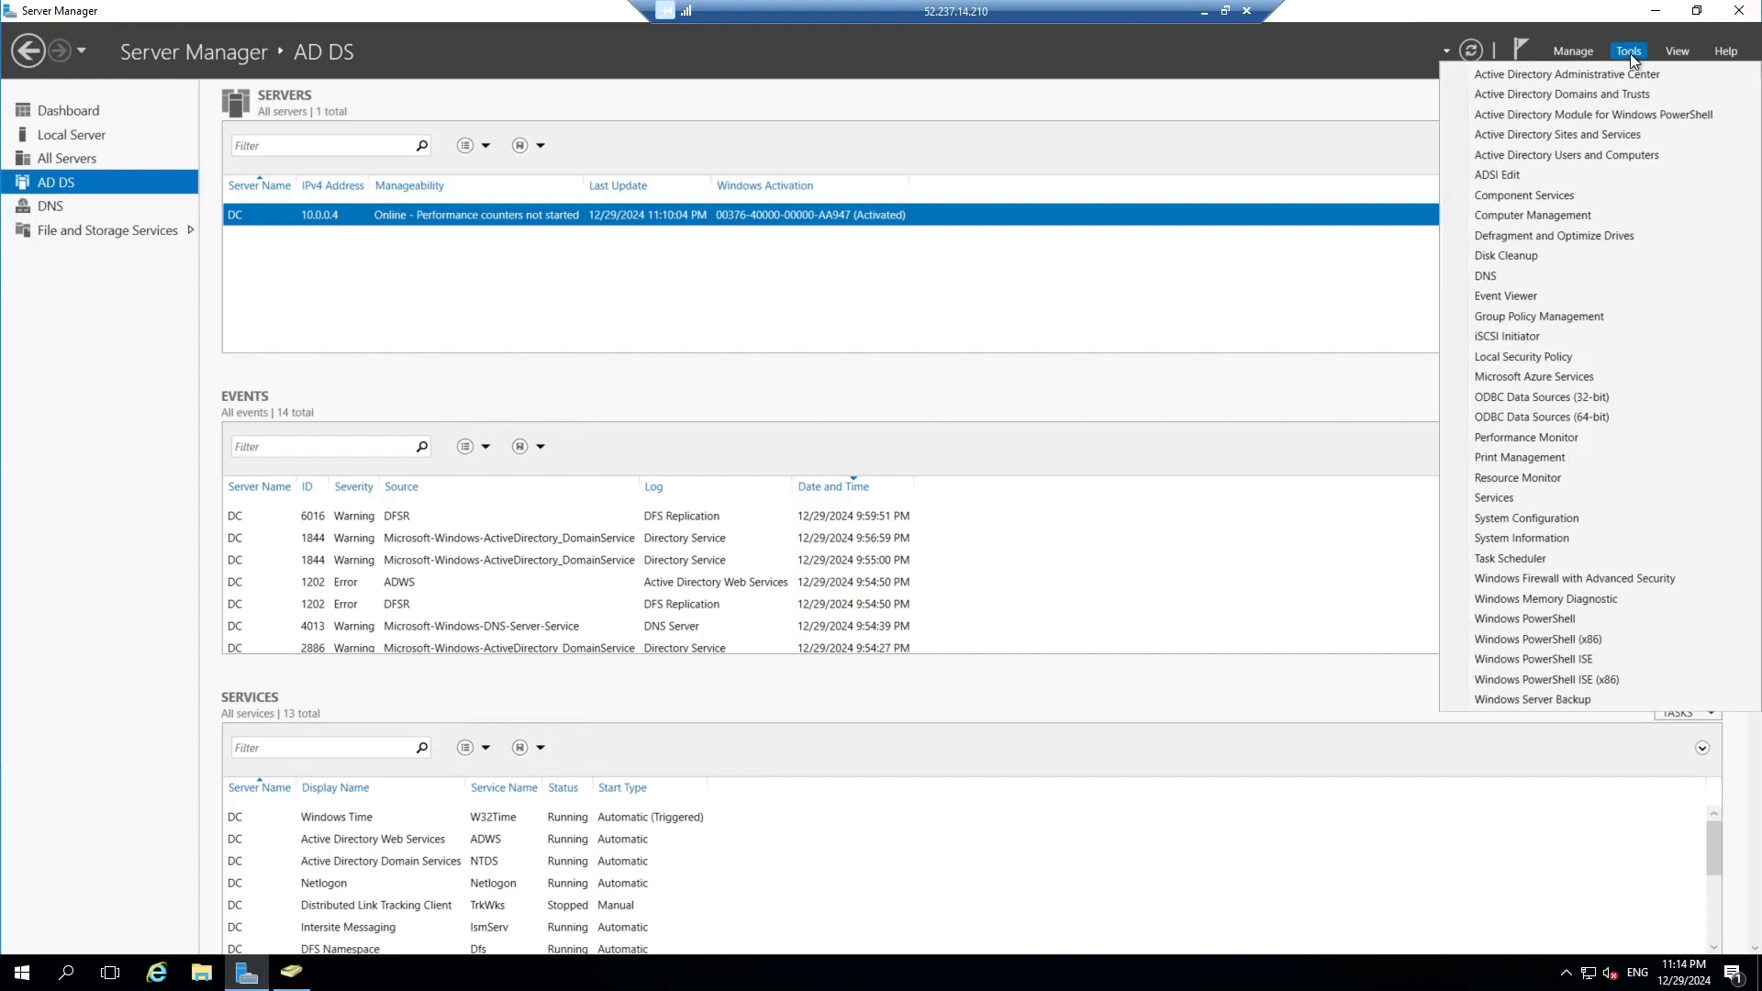
pyautogui.click(1561, 156)
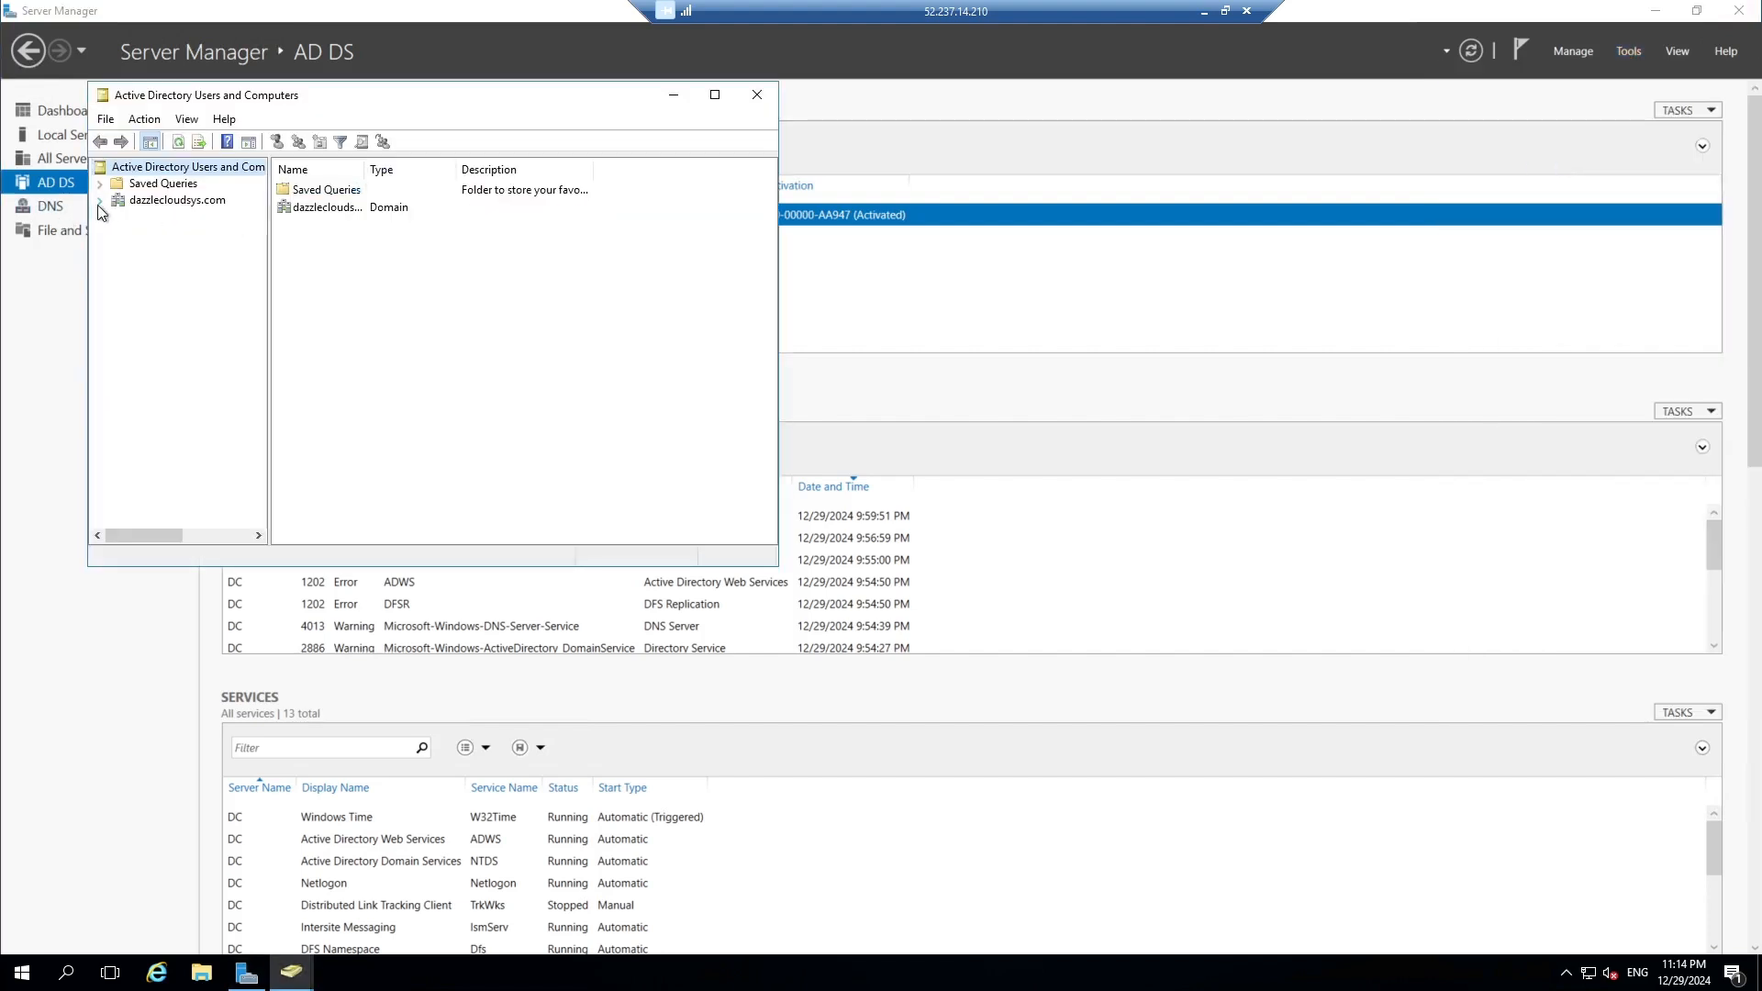
pyautogui.click(99, 201)
pyautogui.click(153, 301)
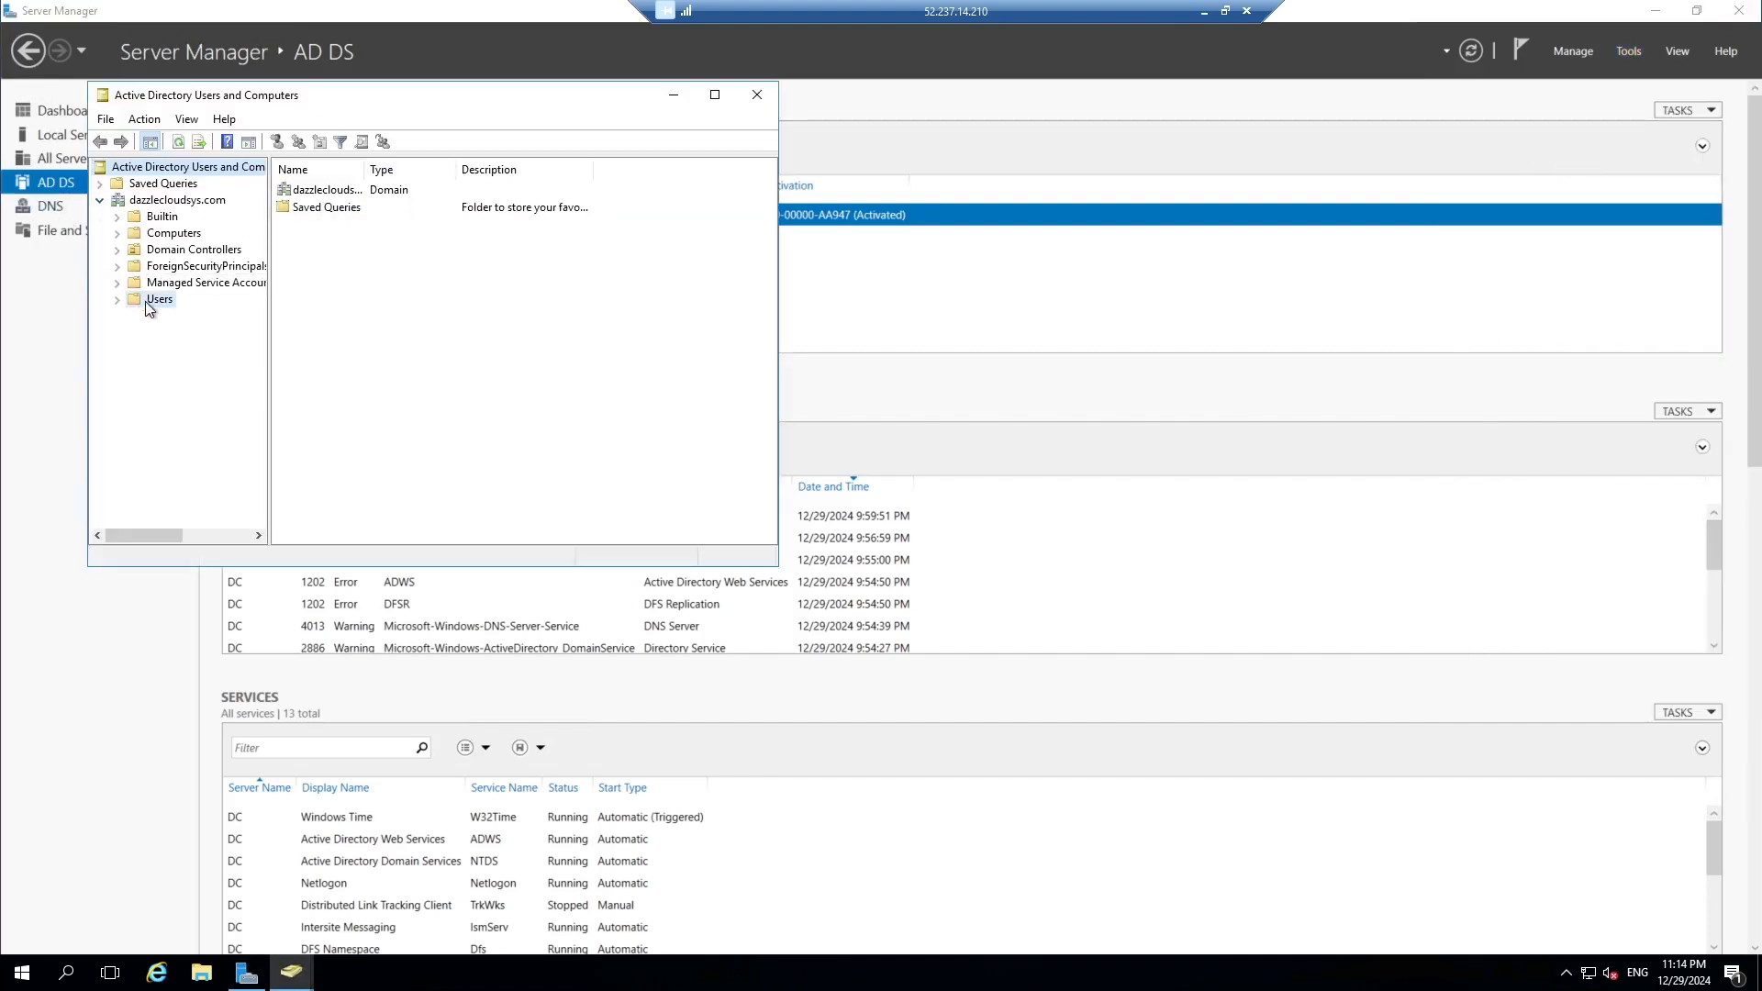
pyautogui.click(328, 191)
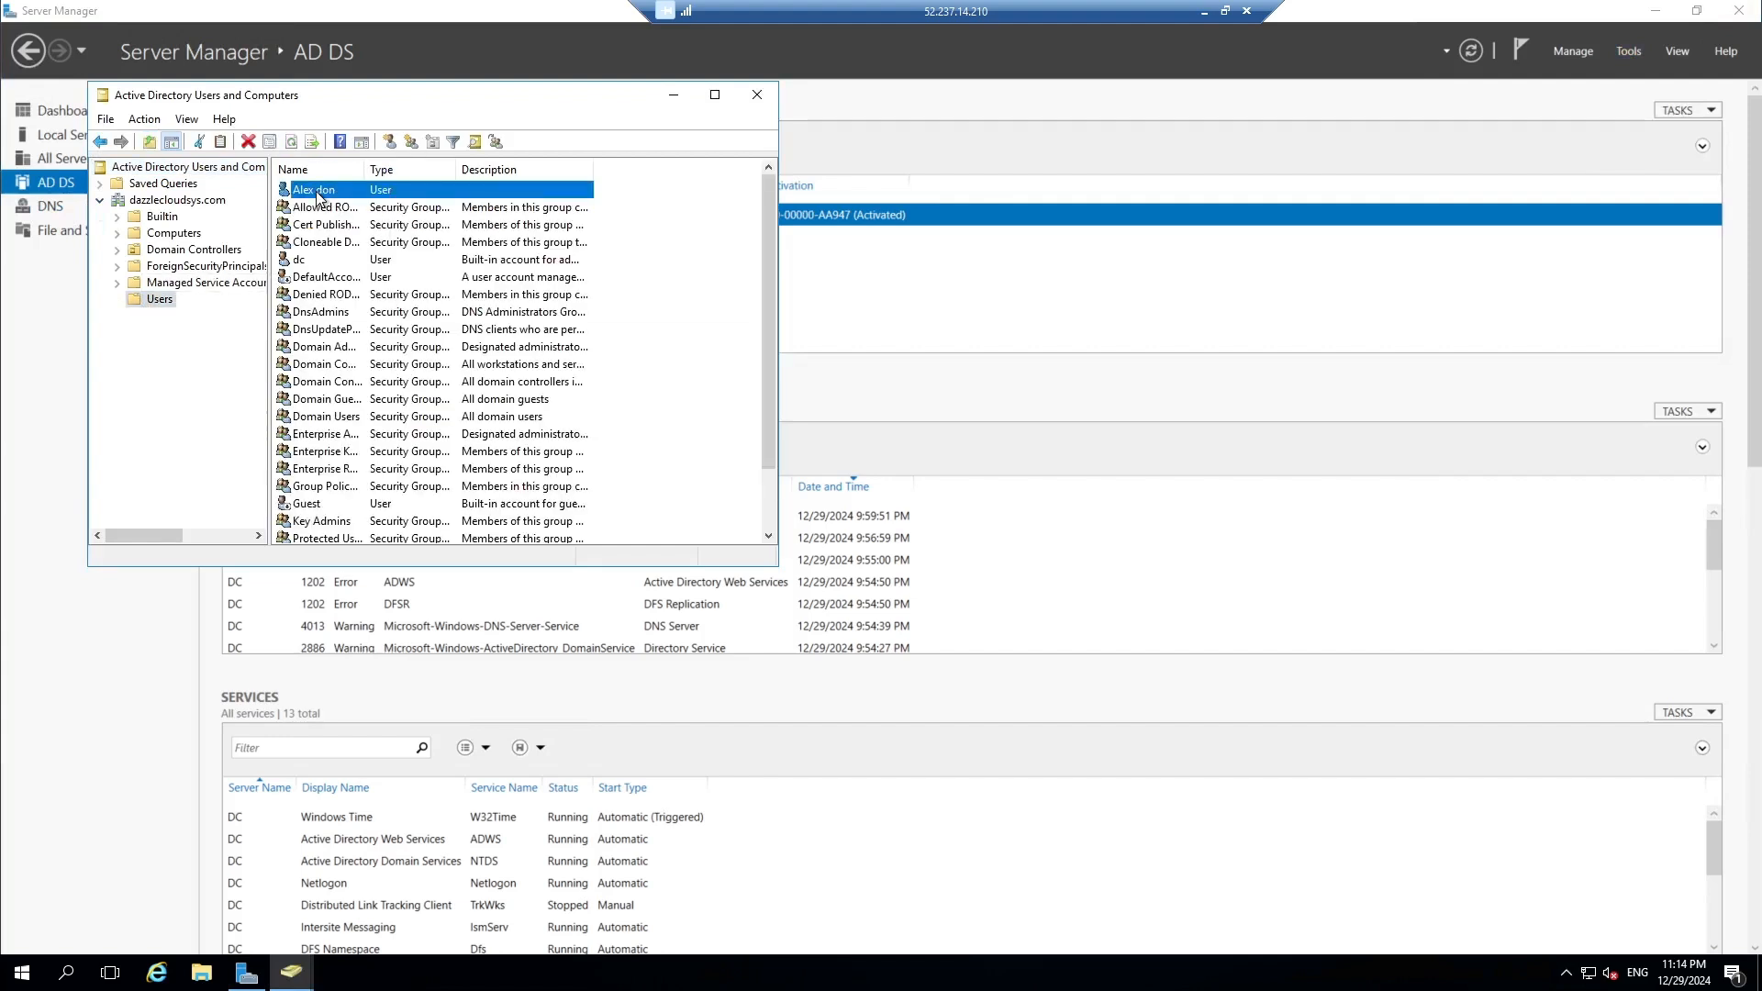
pyautogui.click(715, 95)
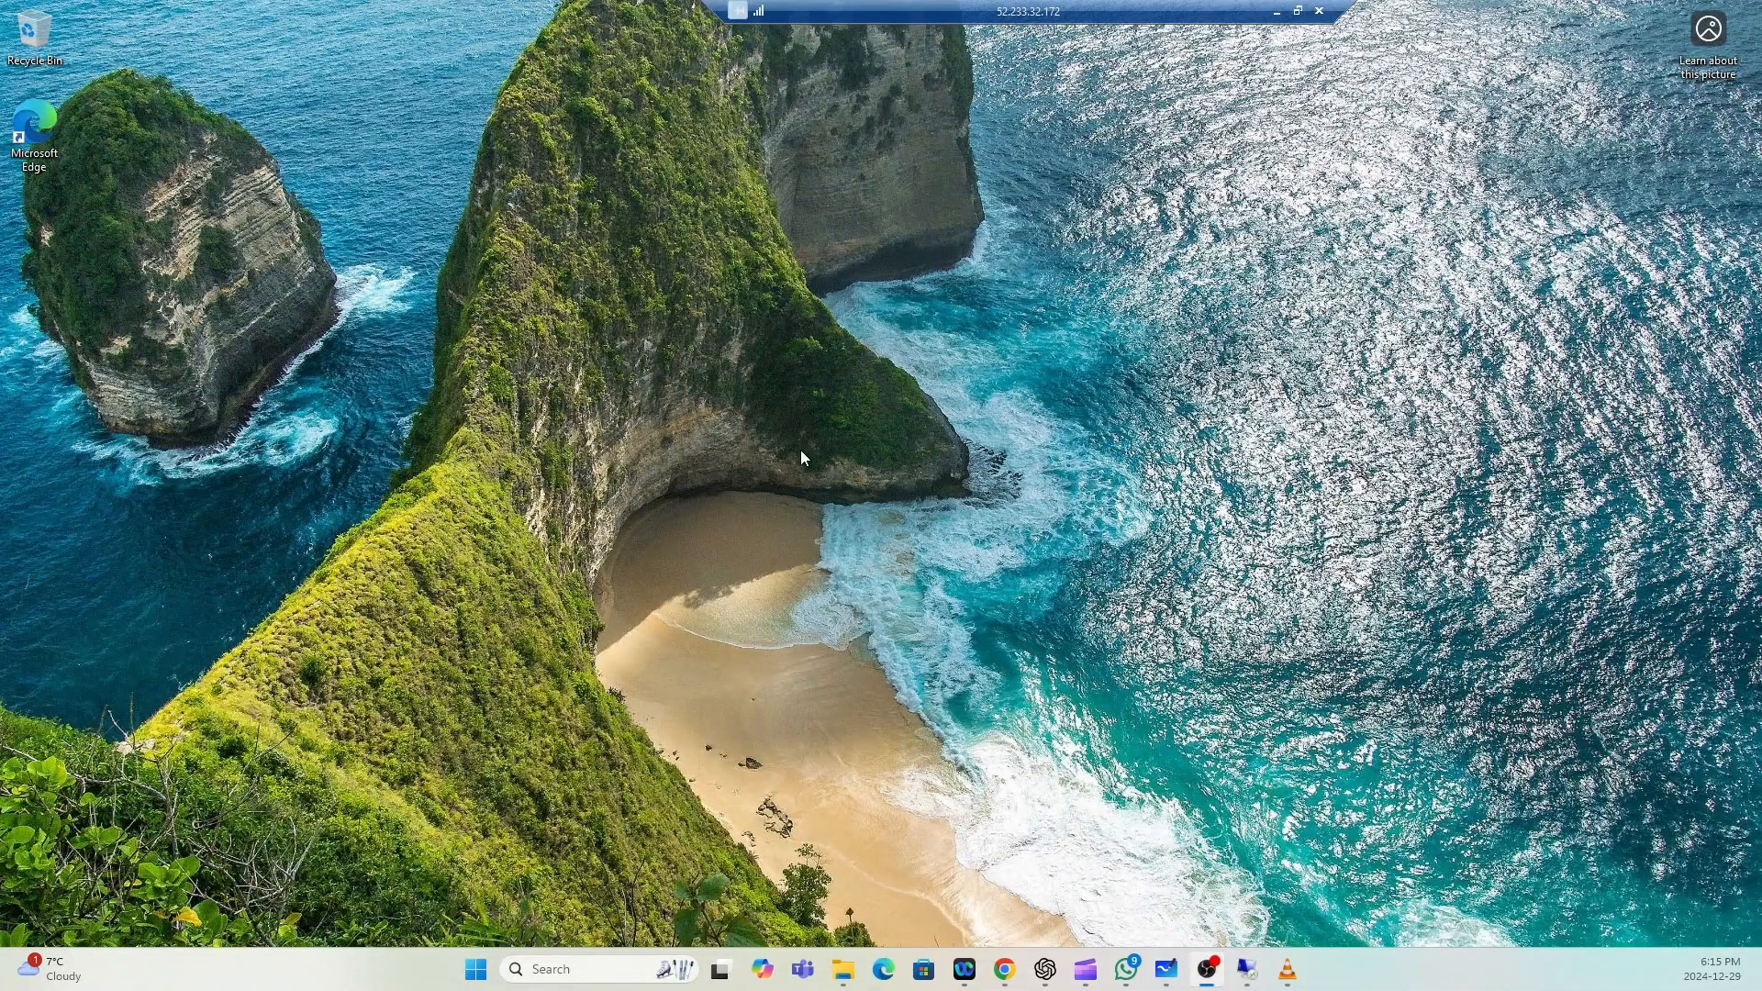
# In the full-screen Windows 10 session, launch Command Prompt as administrator.
pyautogui.click(1297, 10)
pyautogui.click(1206, 109)
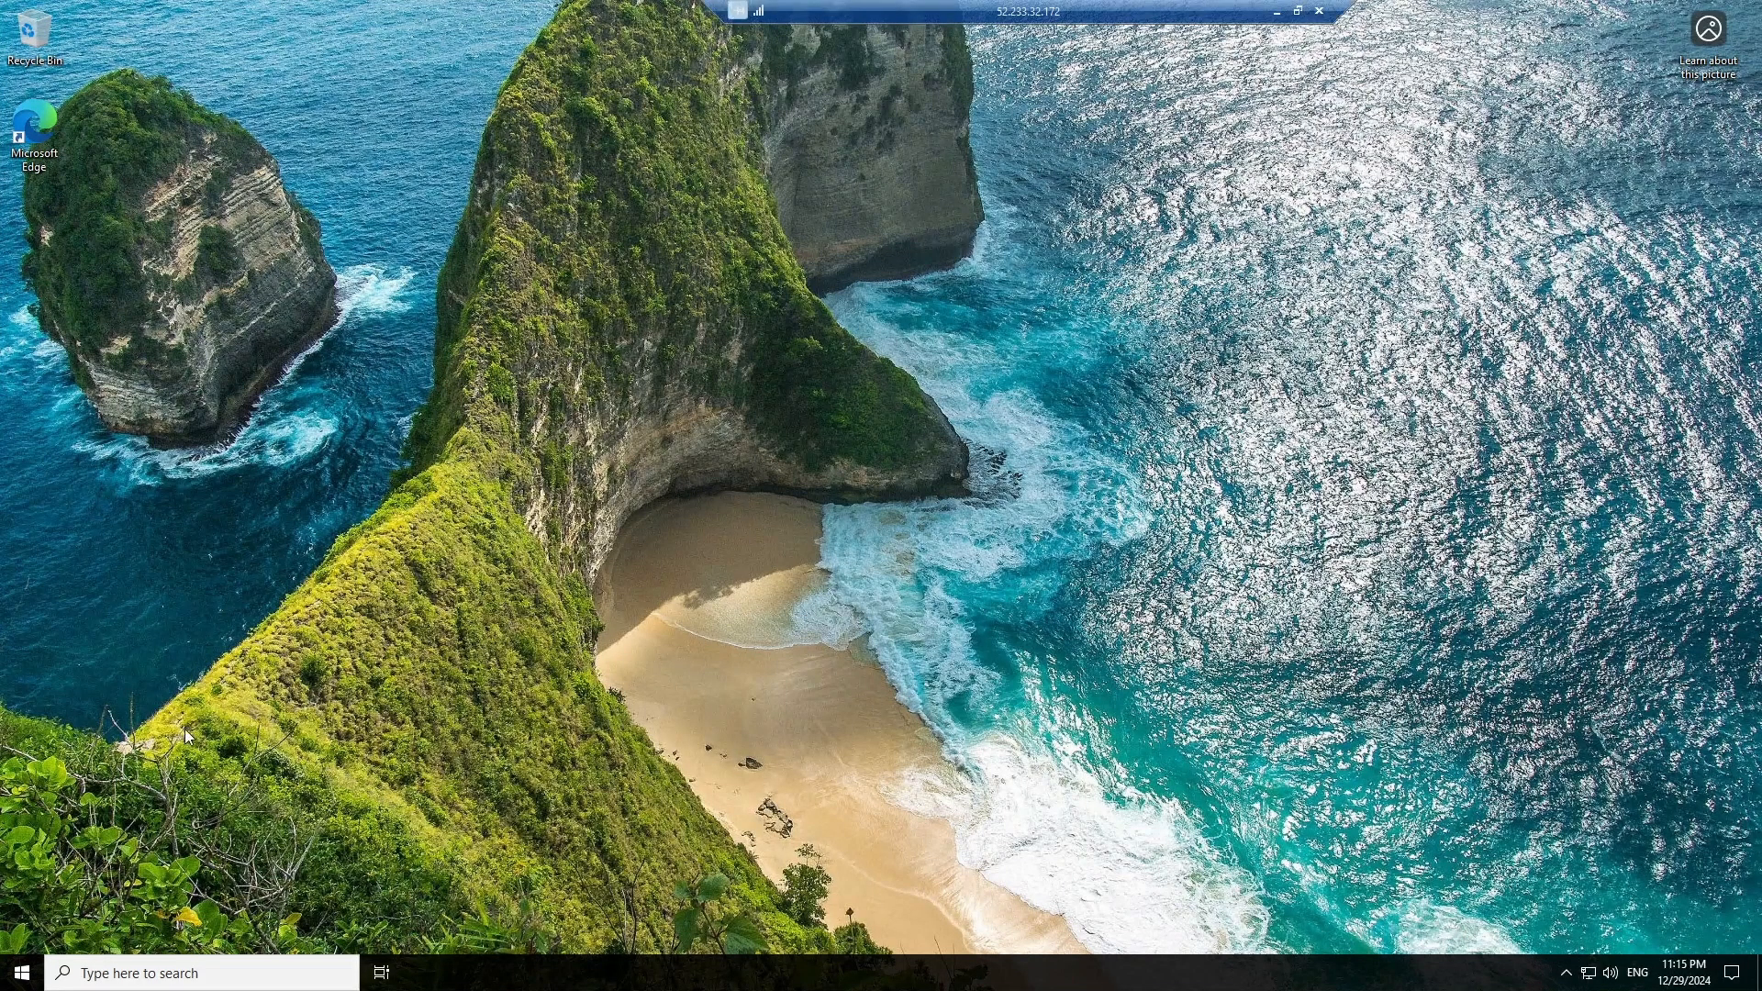
pyautogui.click(177, 976)
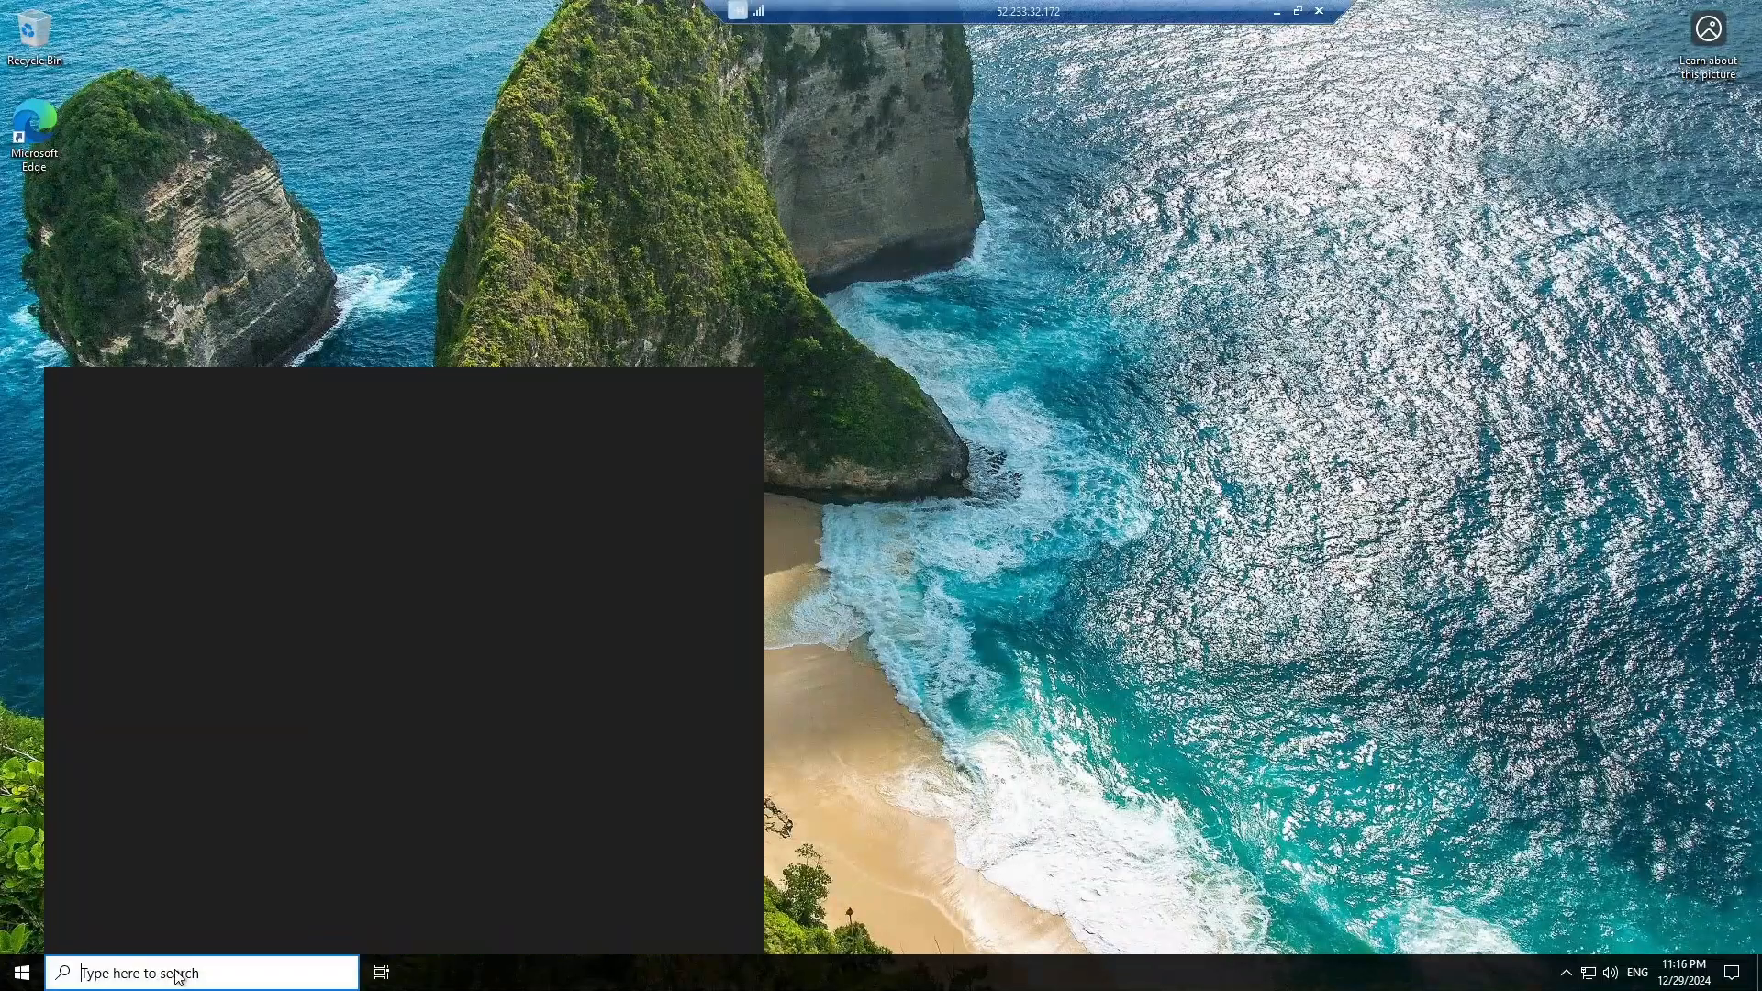
pyautogui.write('cmd')
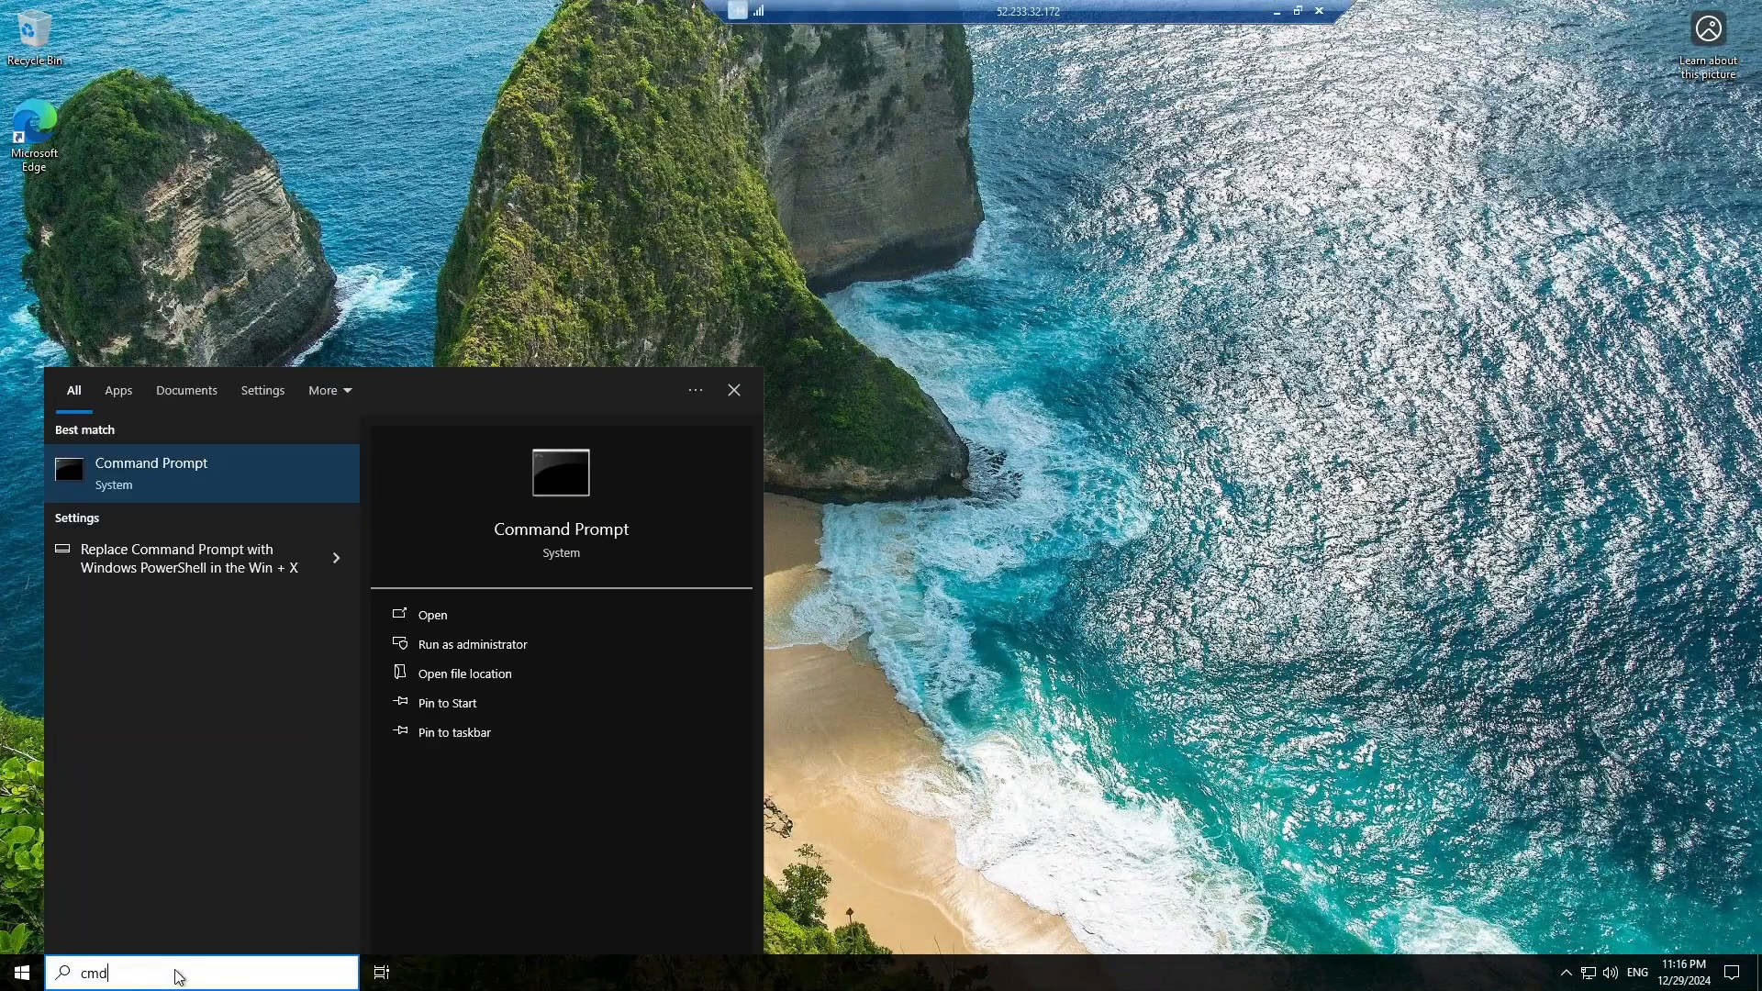
pyautogui.hotkey('ctrl', 'shift', 'Return')
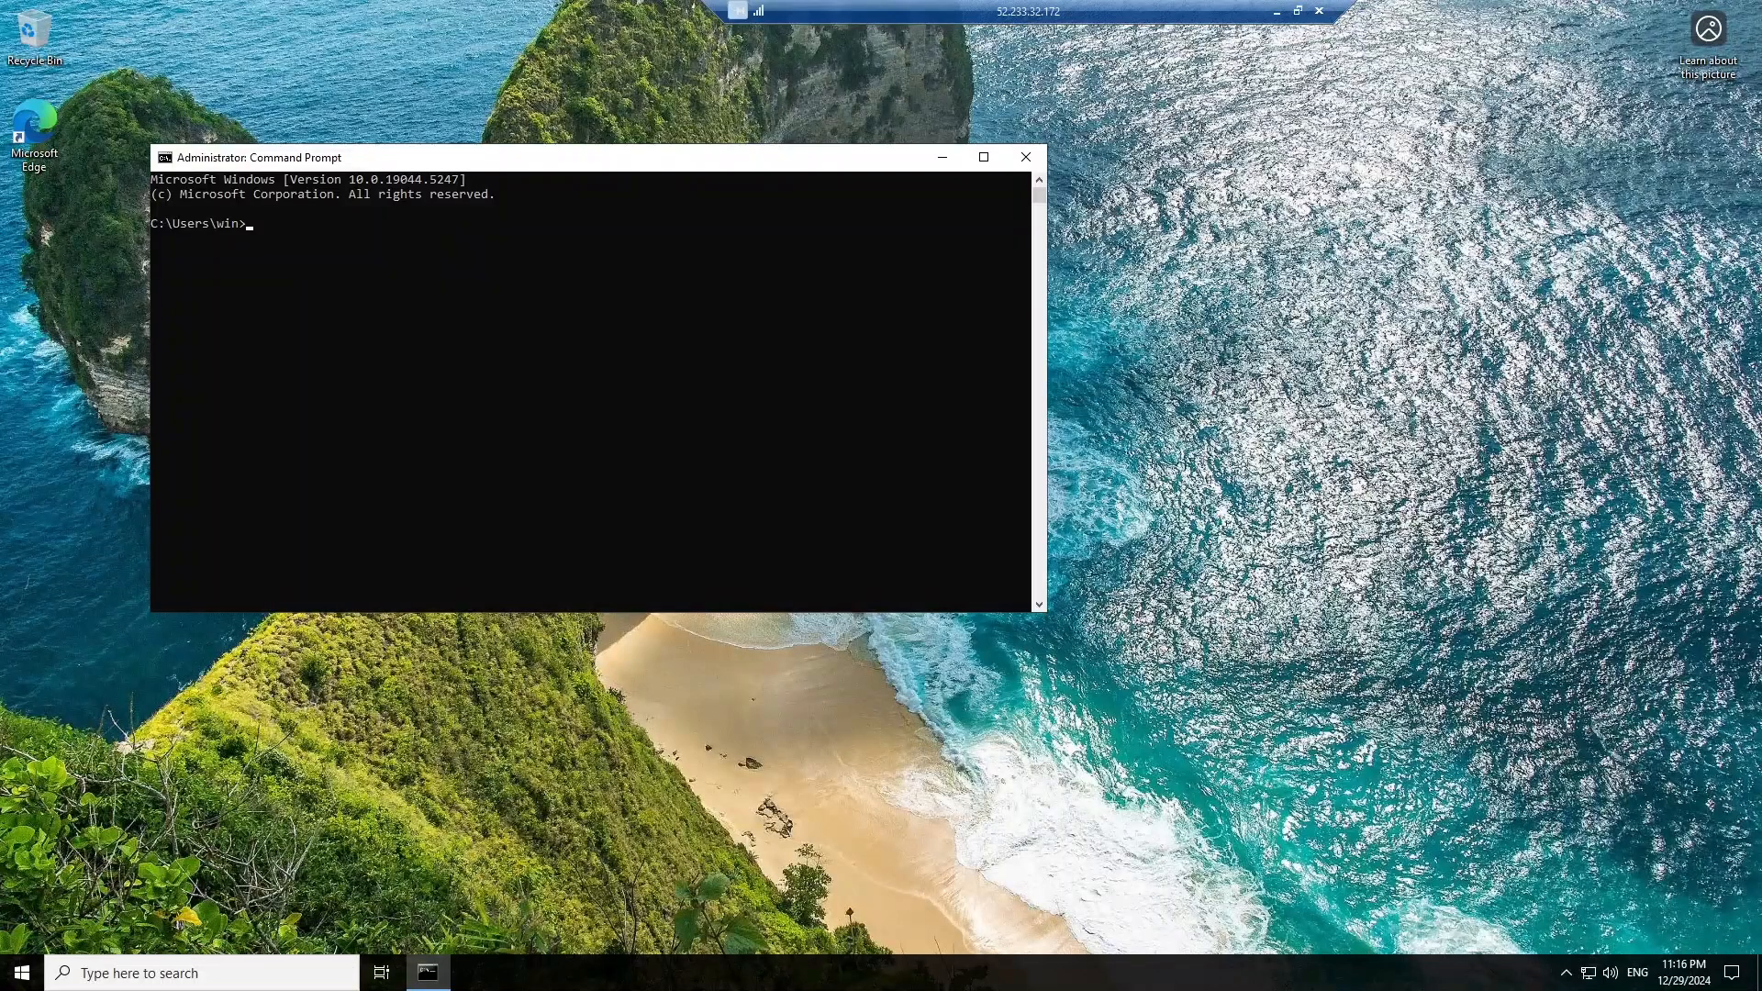
# Ping the domain controller at 10.0.0.4 and confirm four replies with 0% loss.
pyautogui.write('ping 10.0.0.4')
pyautogui.click(345, 268)
pyautogui.click(373, 238)
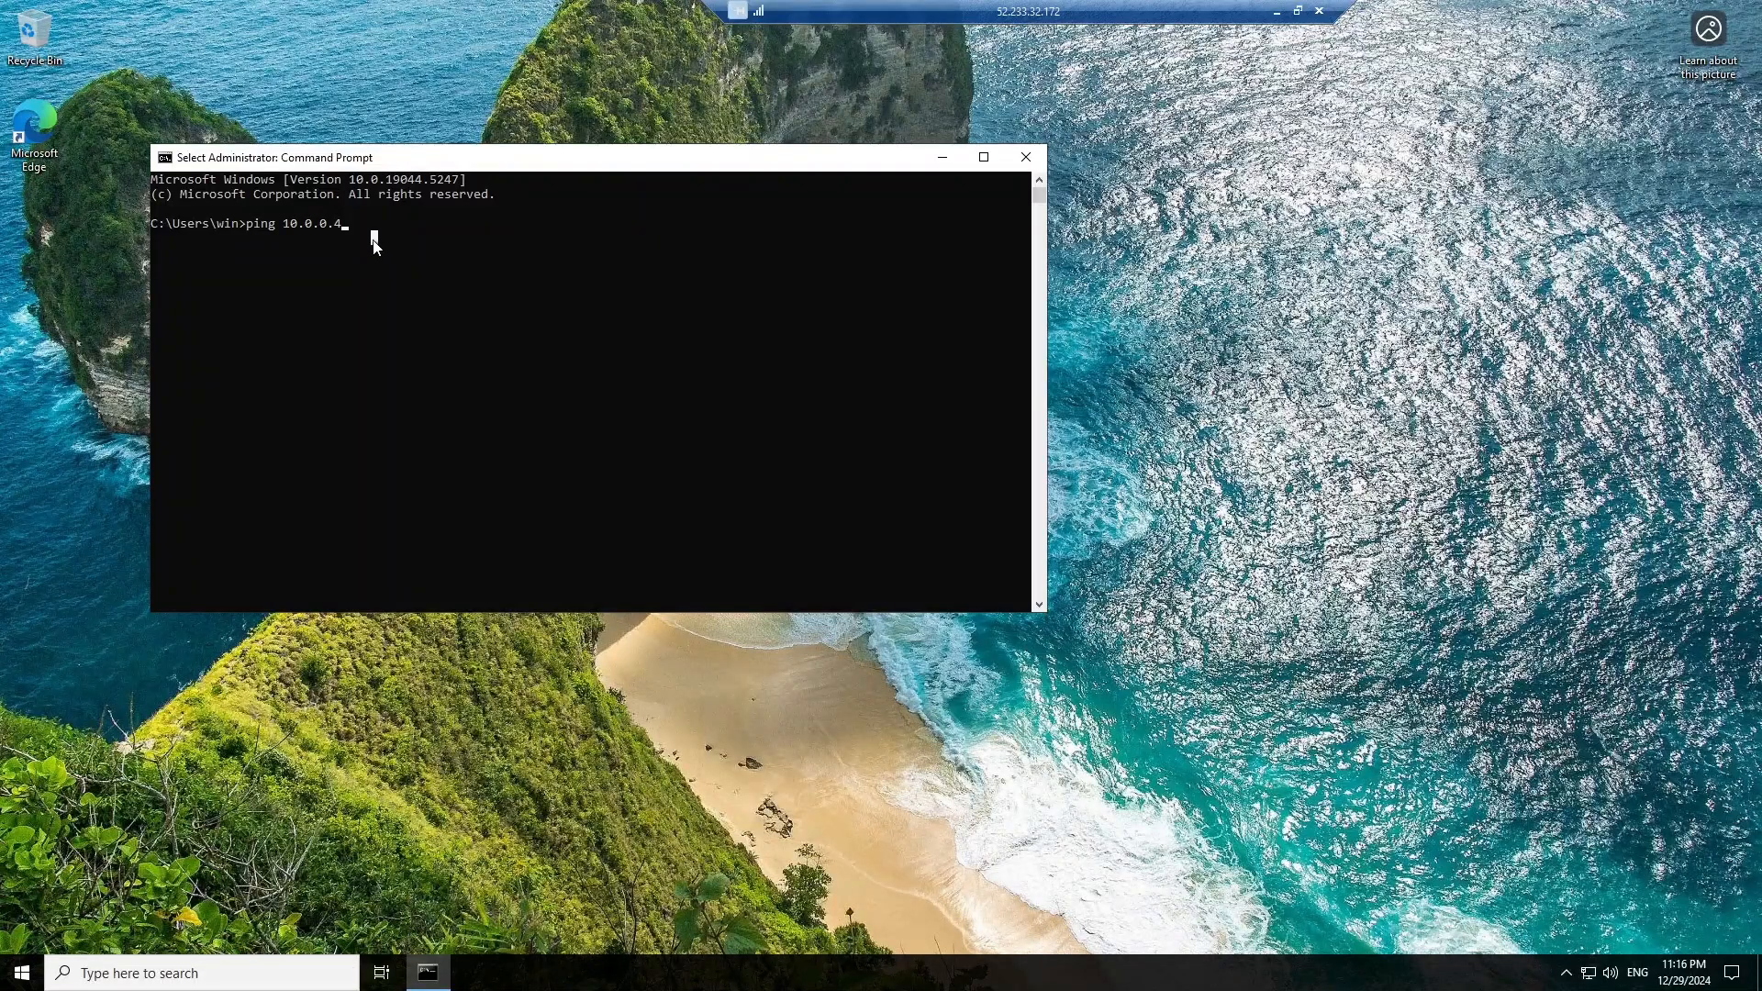
pyautogui.press('Return')
pyautogui.press('Return')
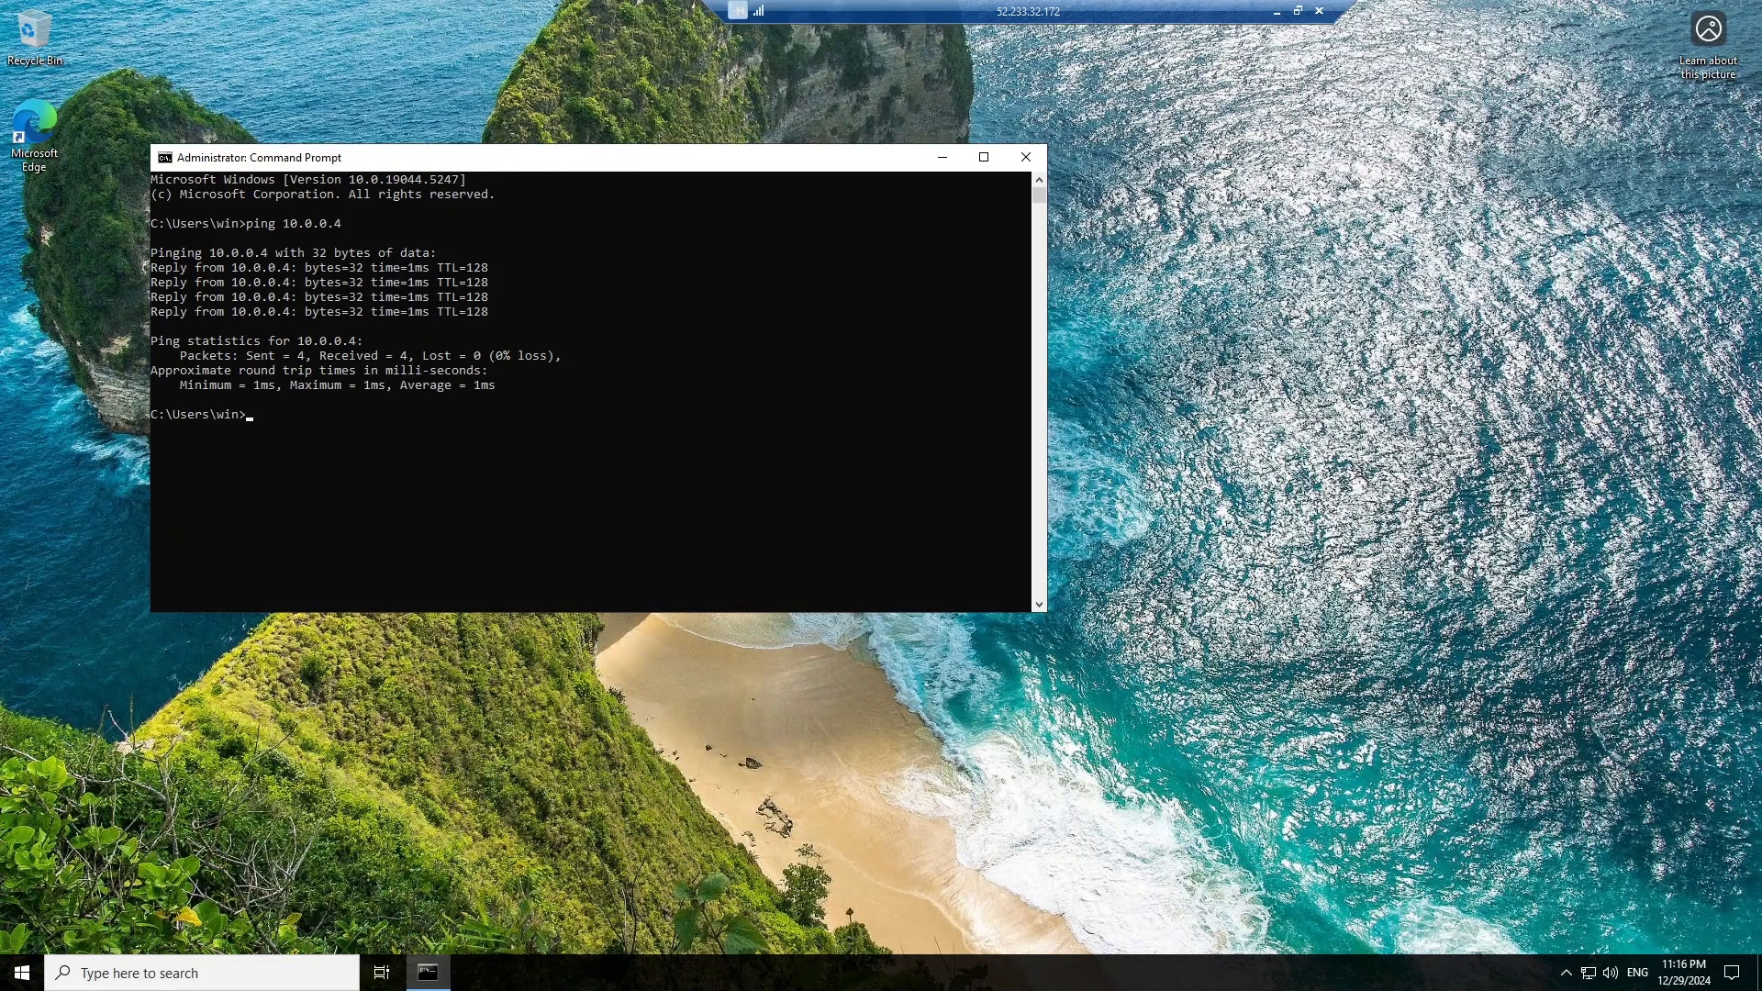
# Ping dazzlcloudsys.com (fails), then ping dazzlecloudsys.com and confirm replies from 10.0.0.4.
pyautogui.click(293, 444)
pyautogui.write('ping dazzlcloudsys.com')
pyautogui.click(454, 423)
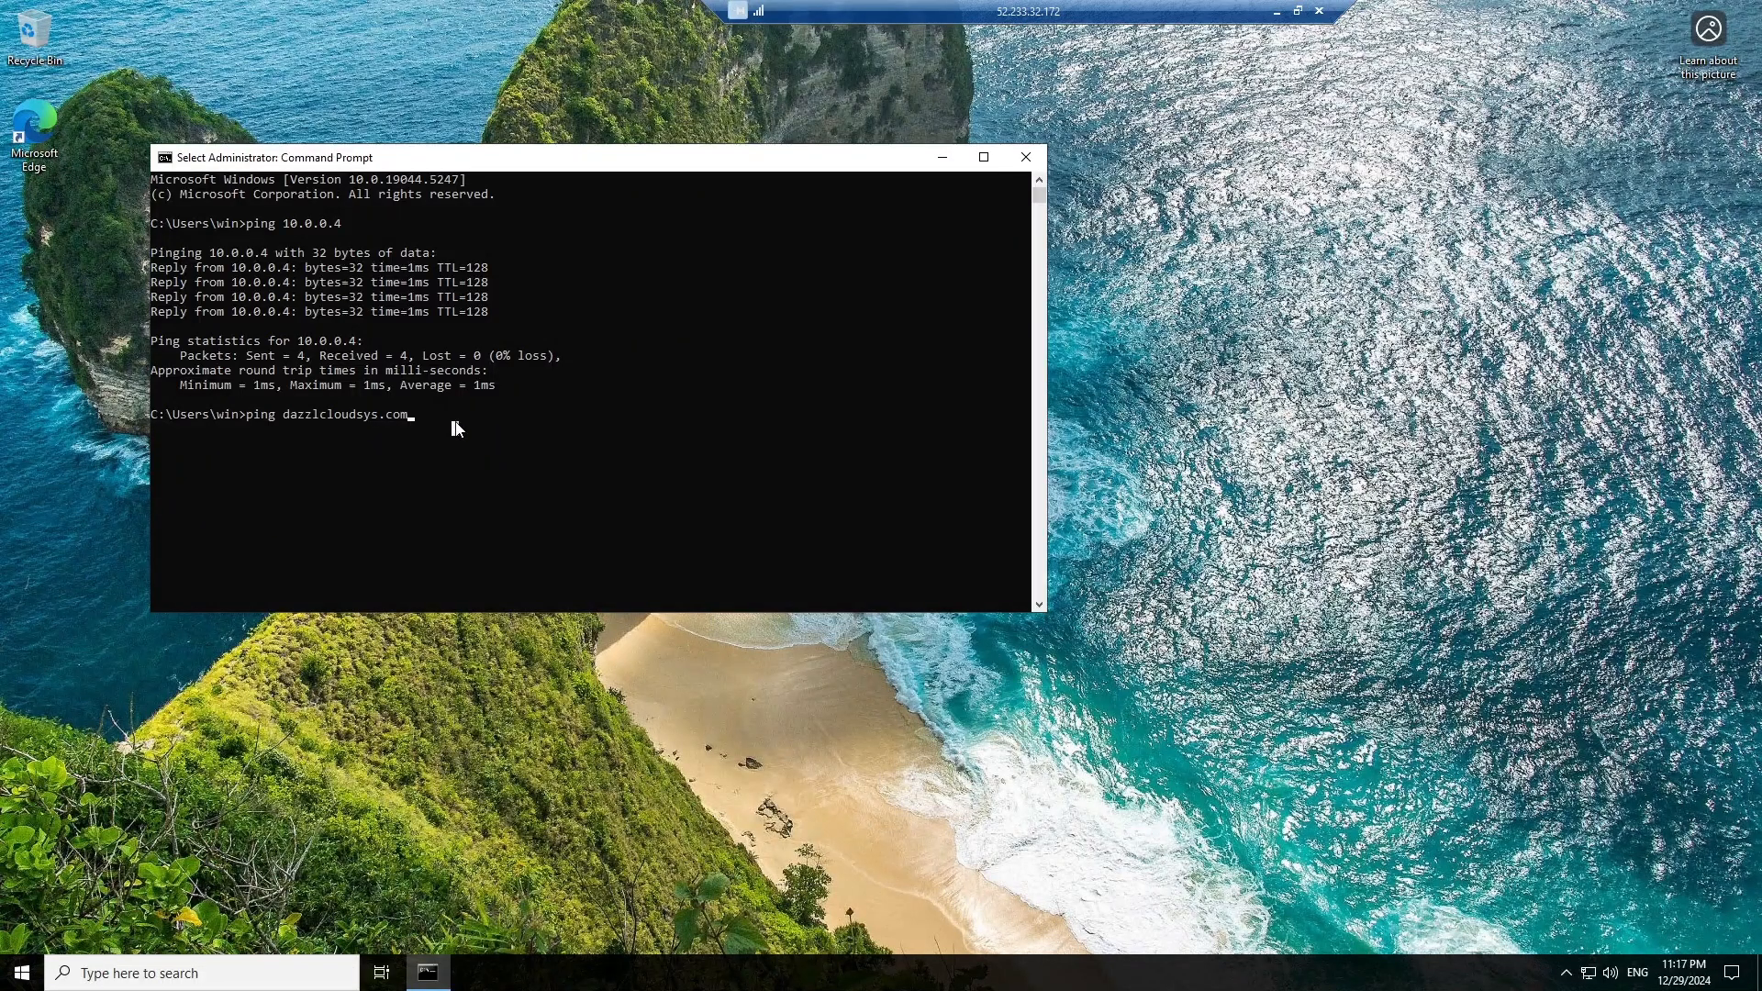
pyautogui.click(433, 431)
pyautogui.press('Escape')
pyautogui.click(412, 445)
pyautogui.click(492, 457)
pyautogui.press('Escape')
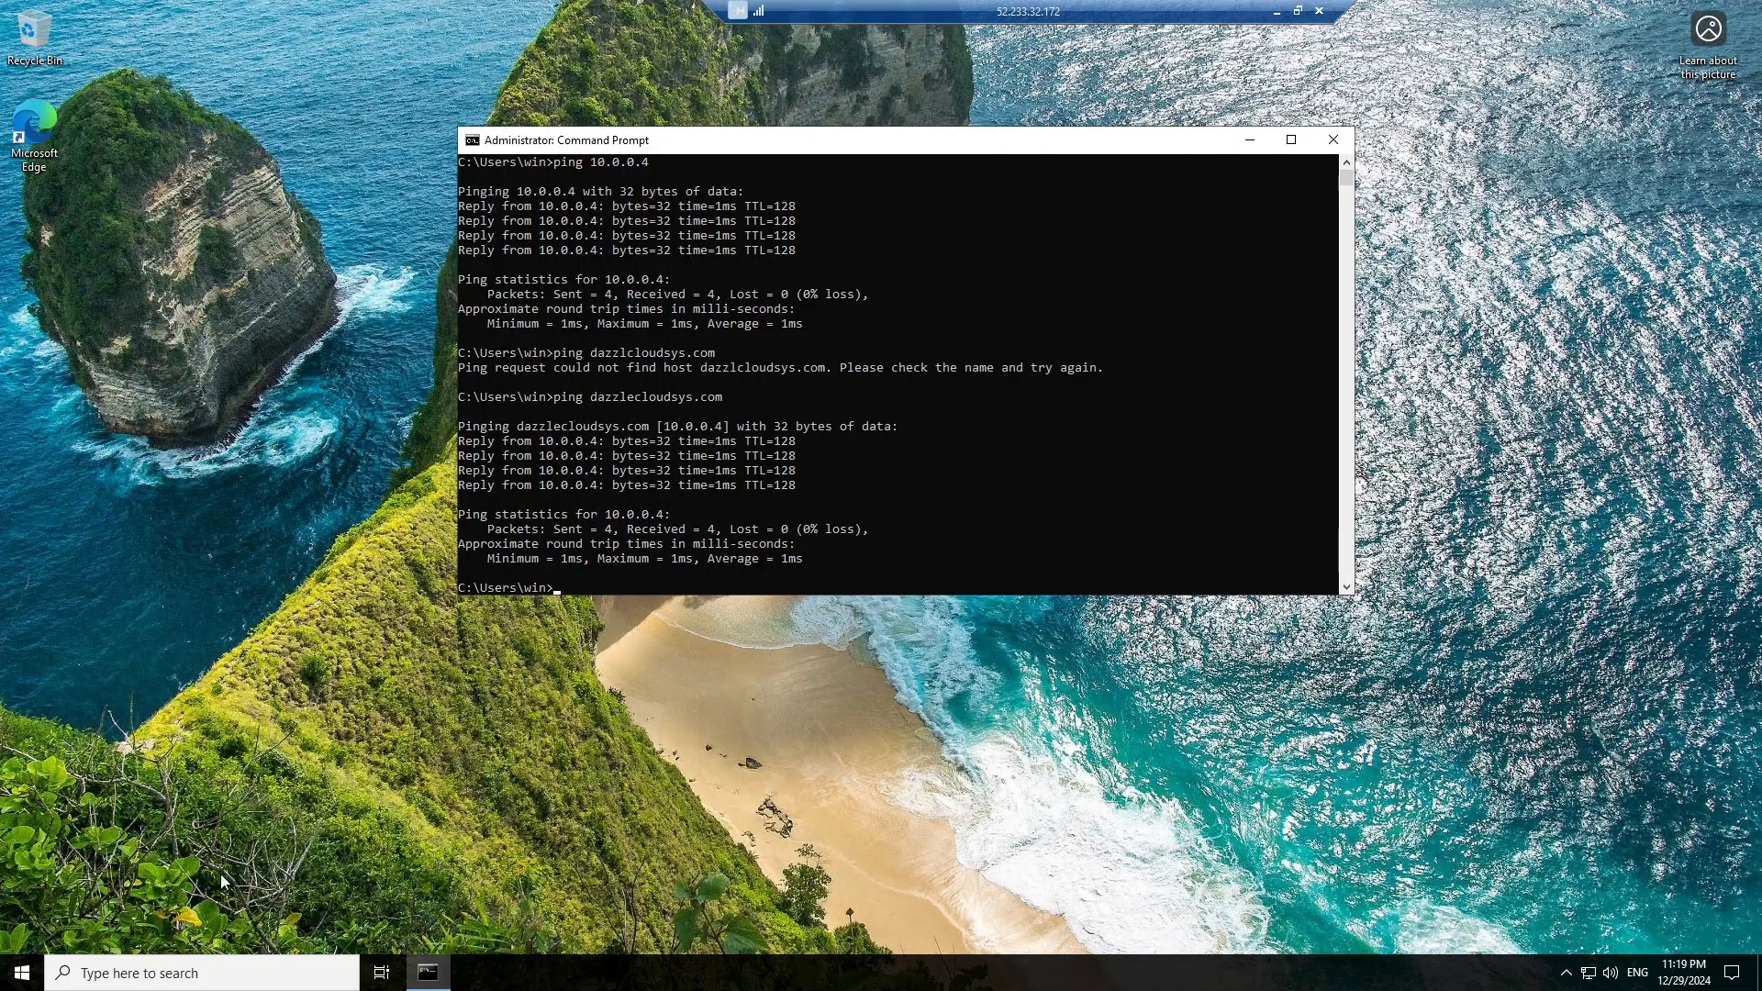
# From About your PC, reach the computer name and domain changes dialog.
pyautogui.click(167, 970)
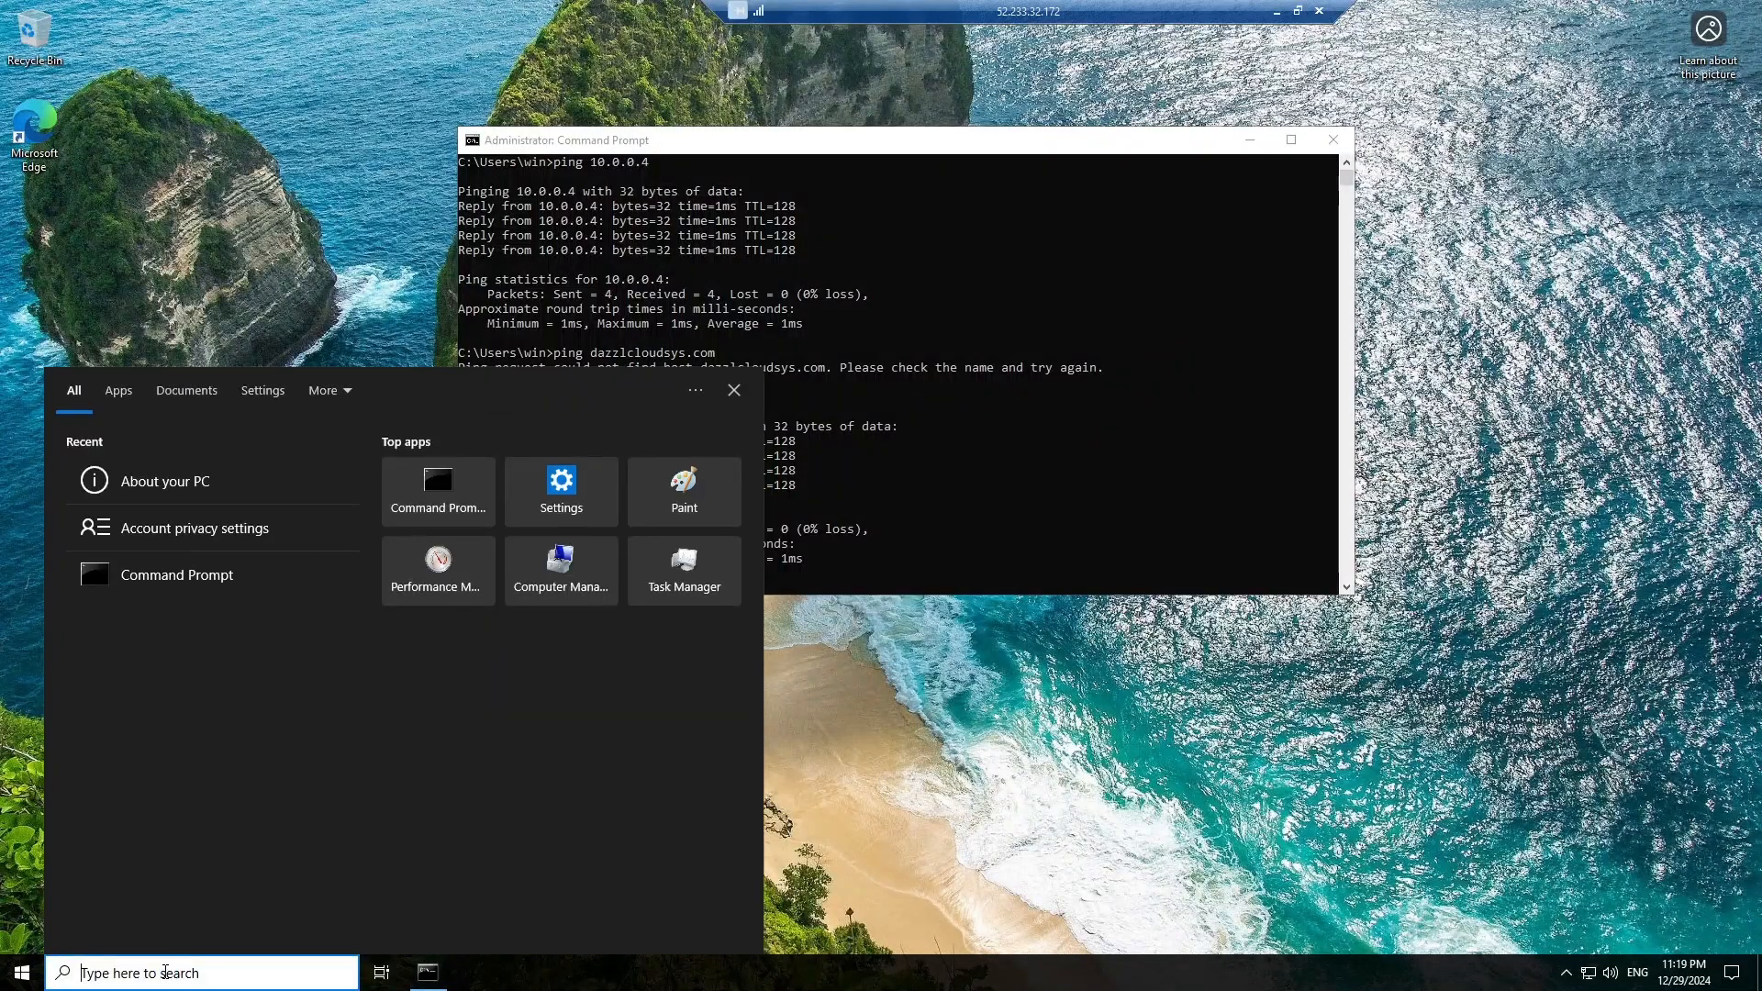
pyautogui.write('about')
pyautogui.click(150, 473)
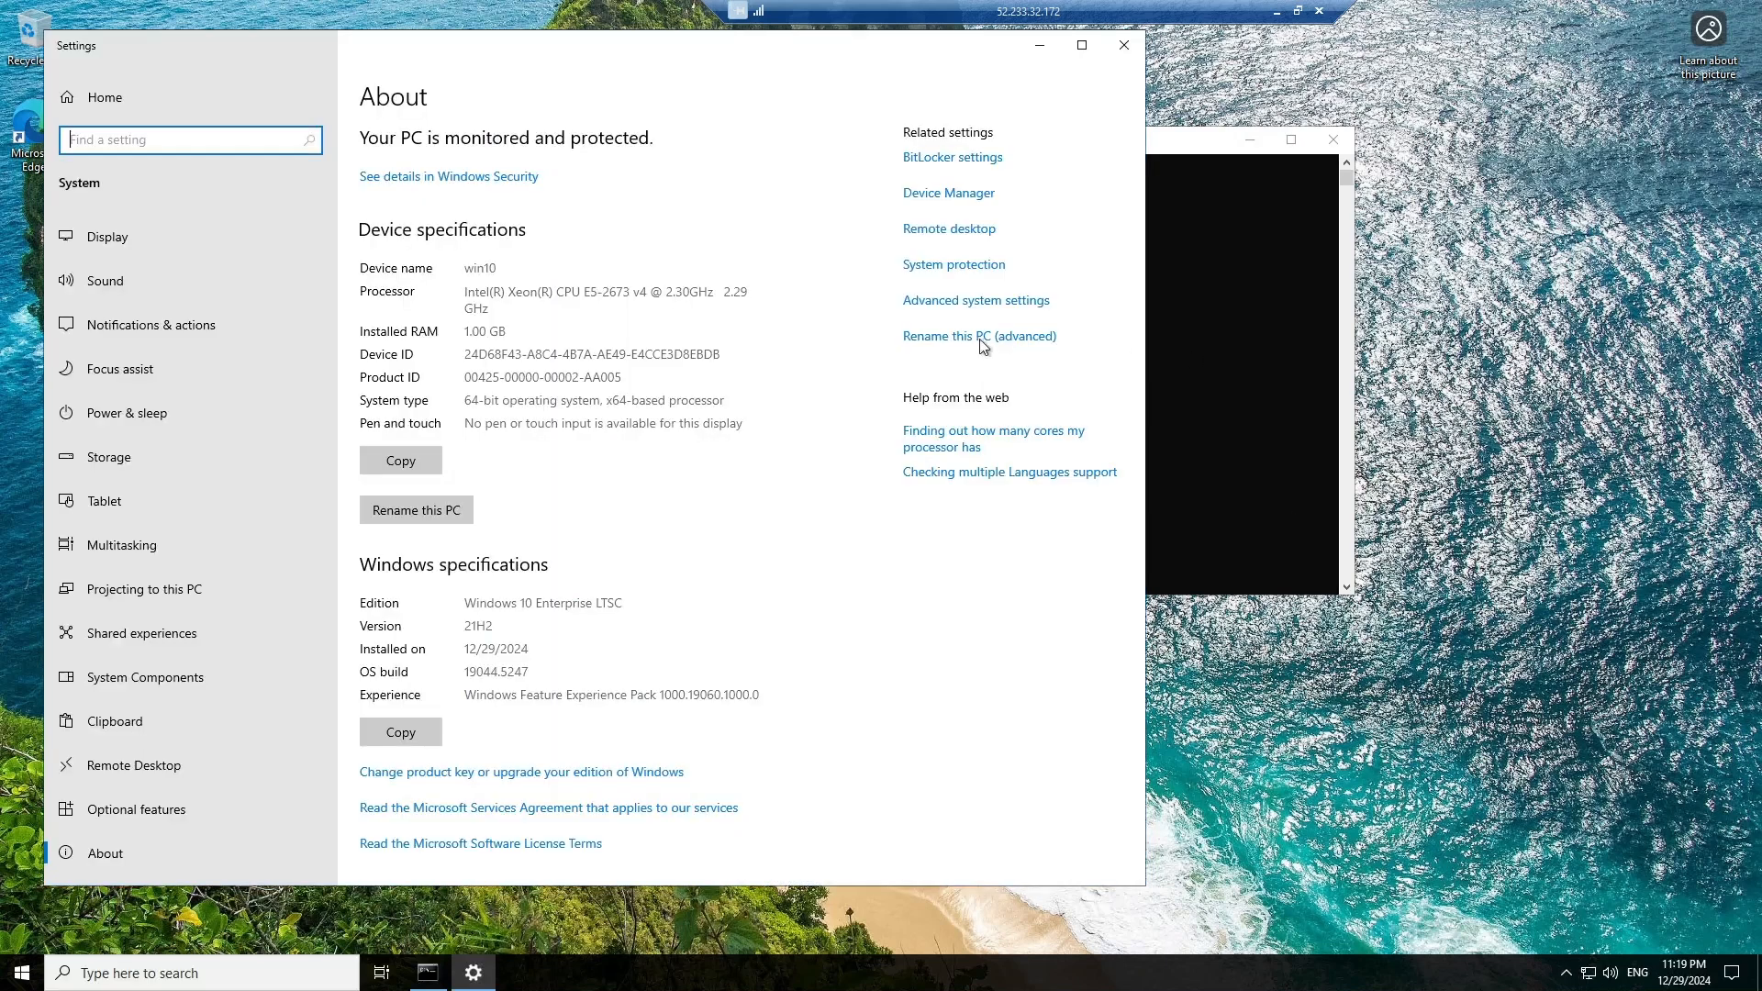
pyautogui.click(997, 338)
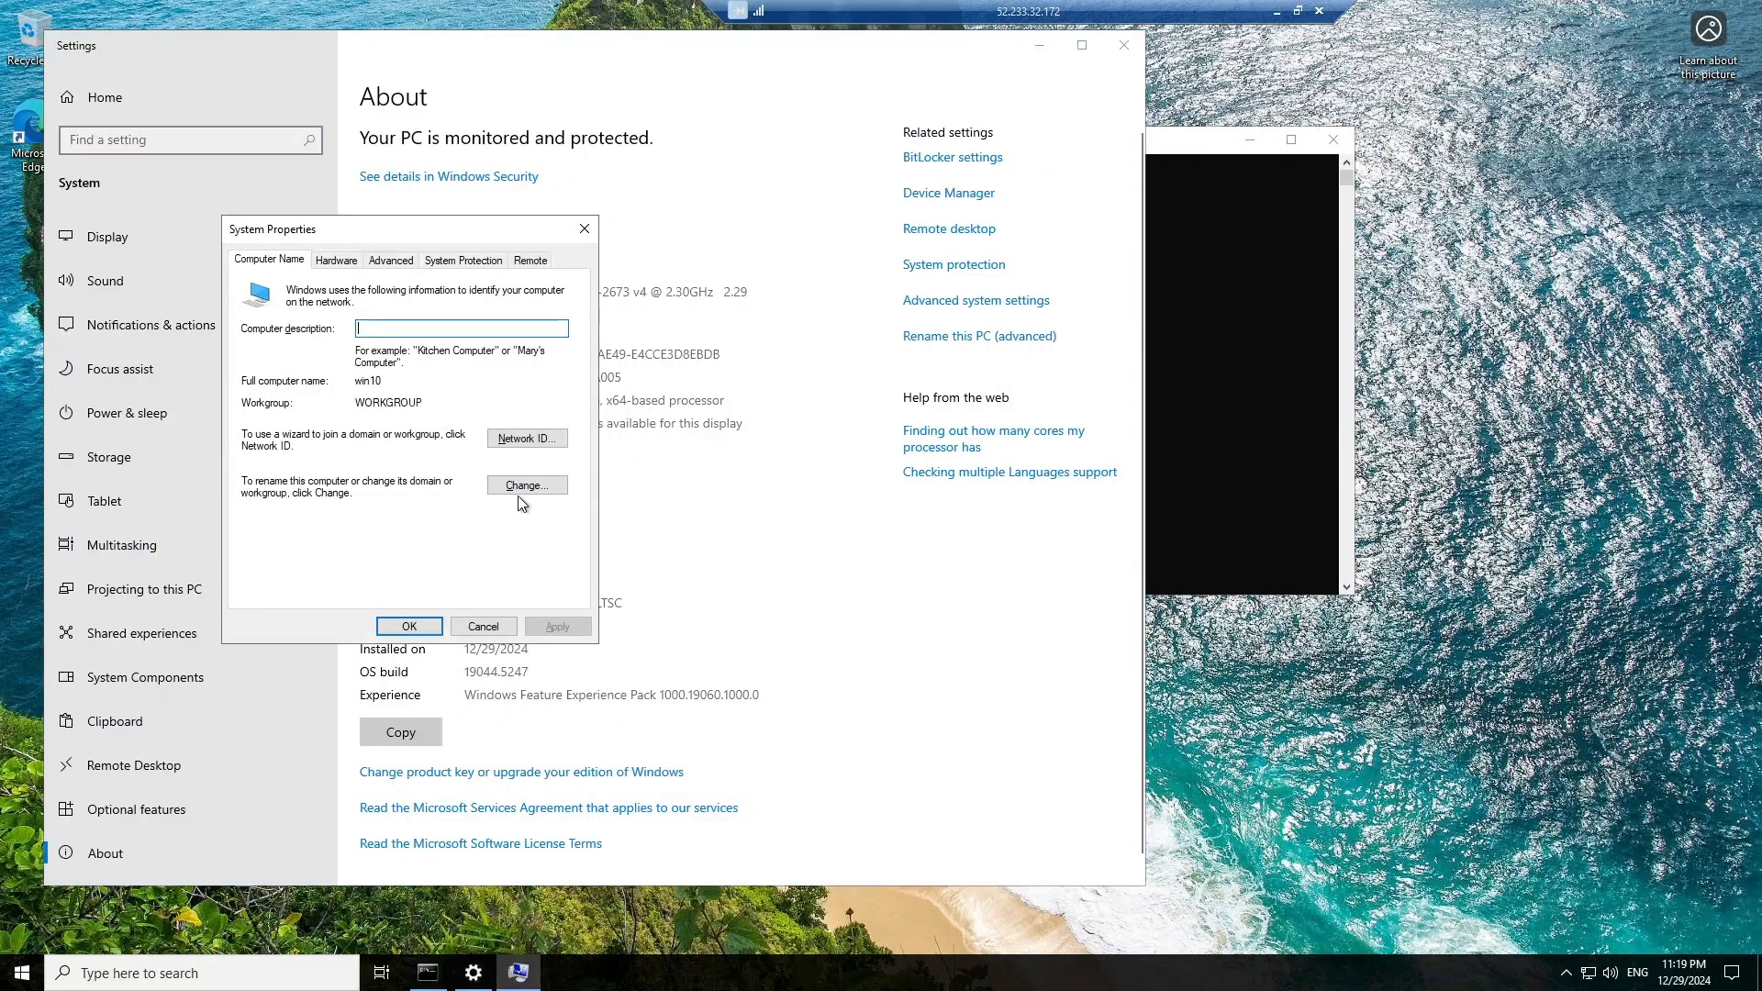
pyautogui.click(527, 486)
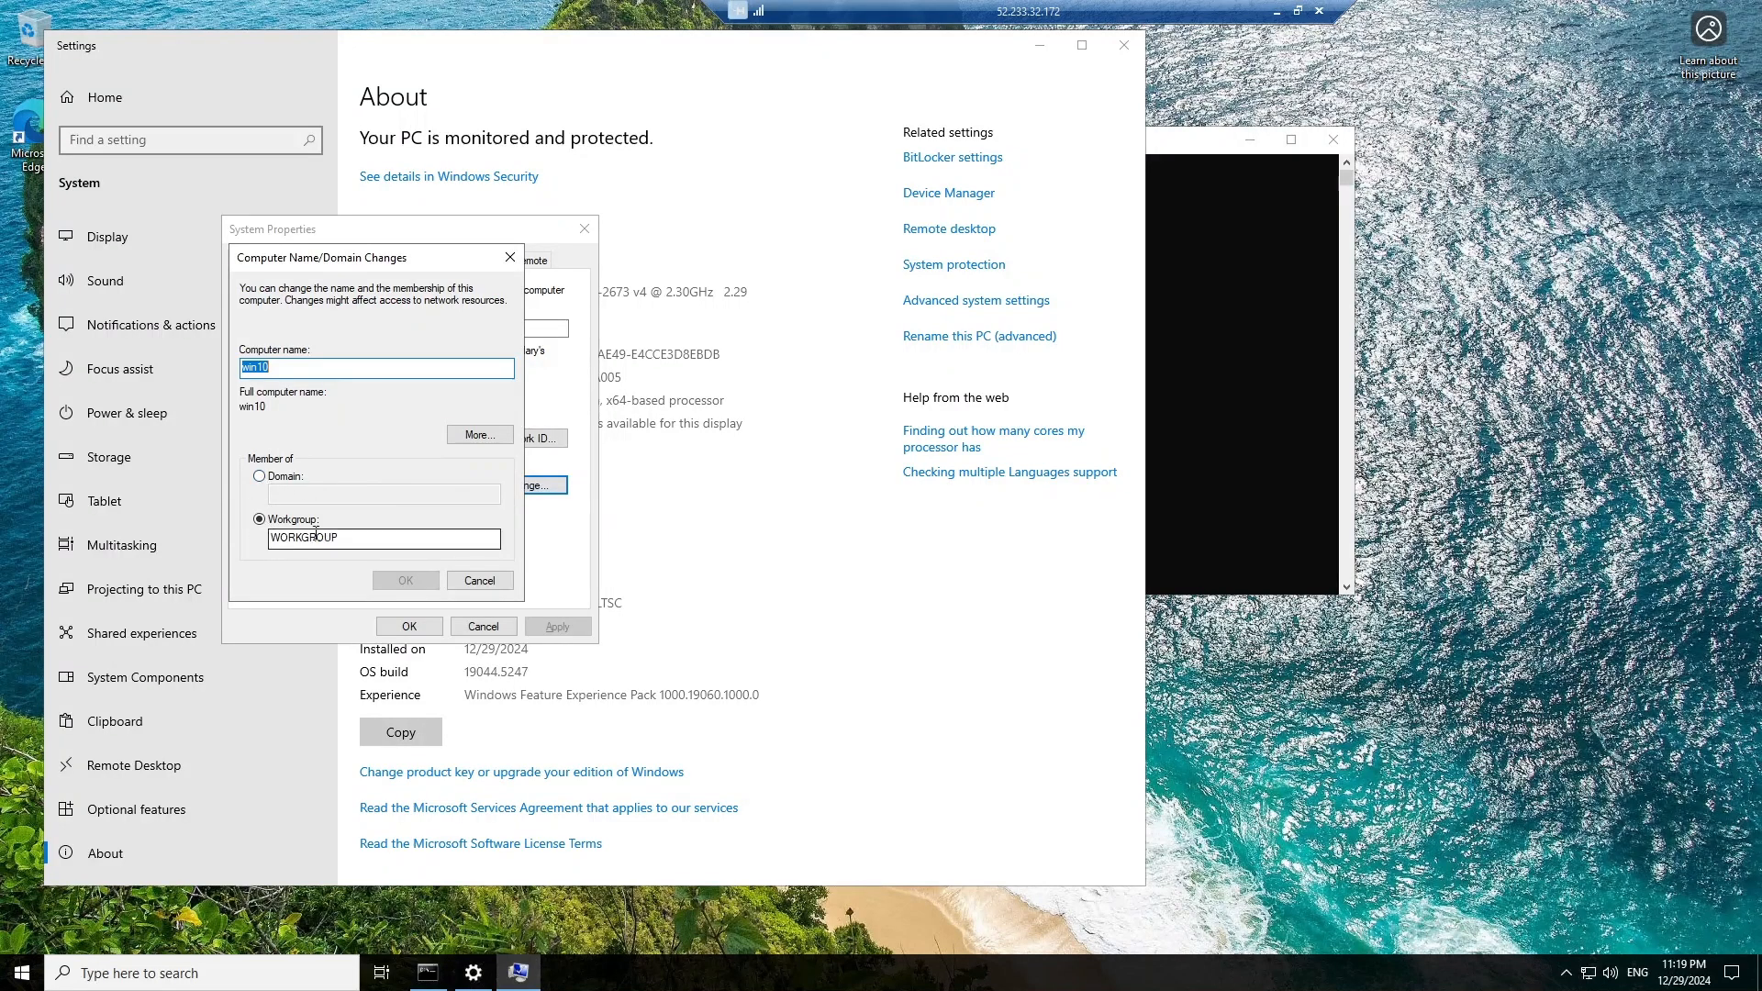
# Make the PC a member of the dazzlecloudsys.com domain and submit the change.
pyautogui.click(259, 476)
pyautogui.click(301, 494)
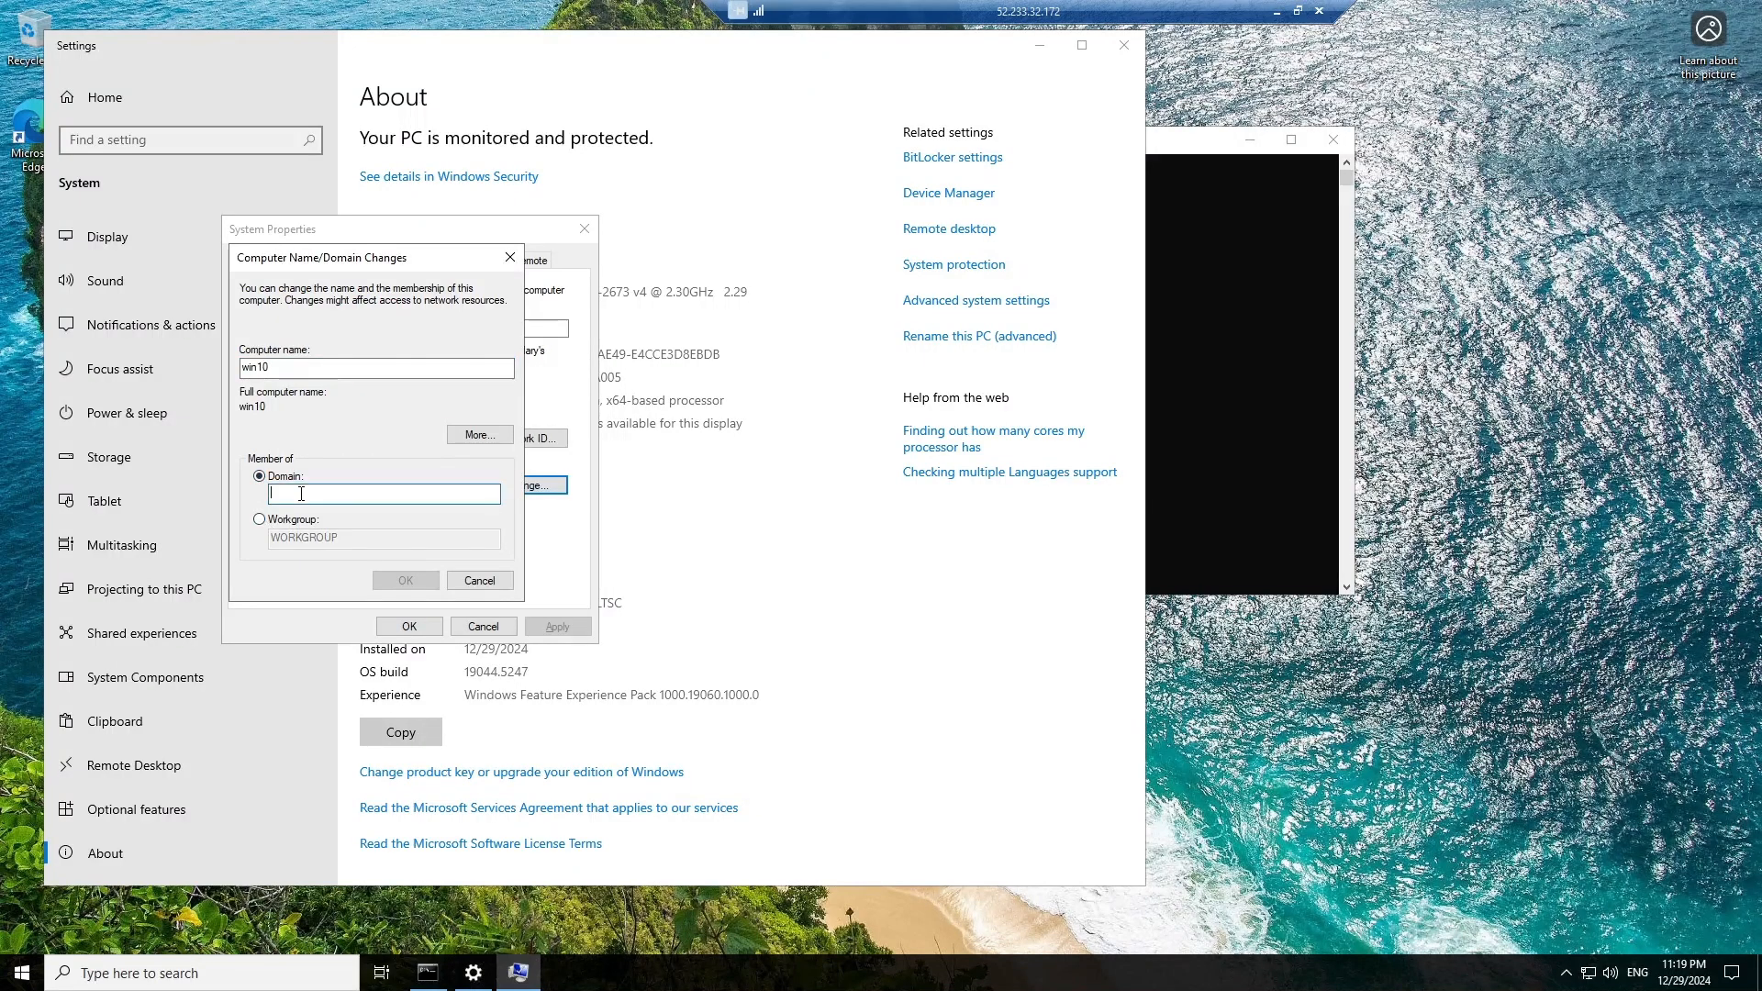
pyautogui.write('dazzle')
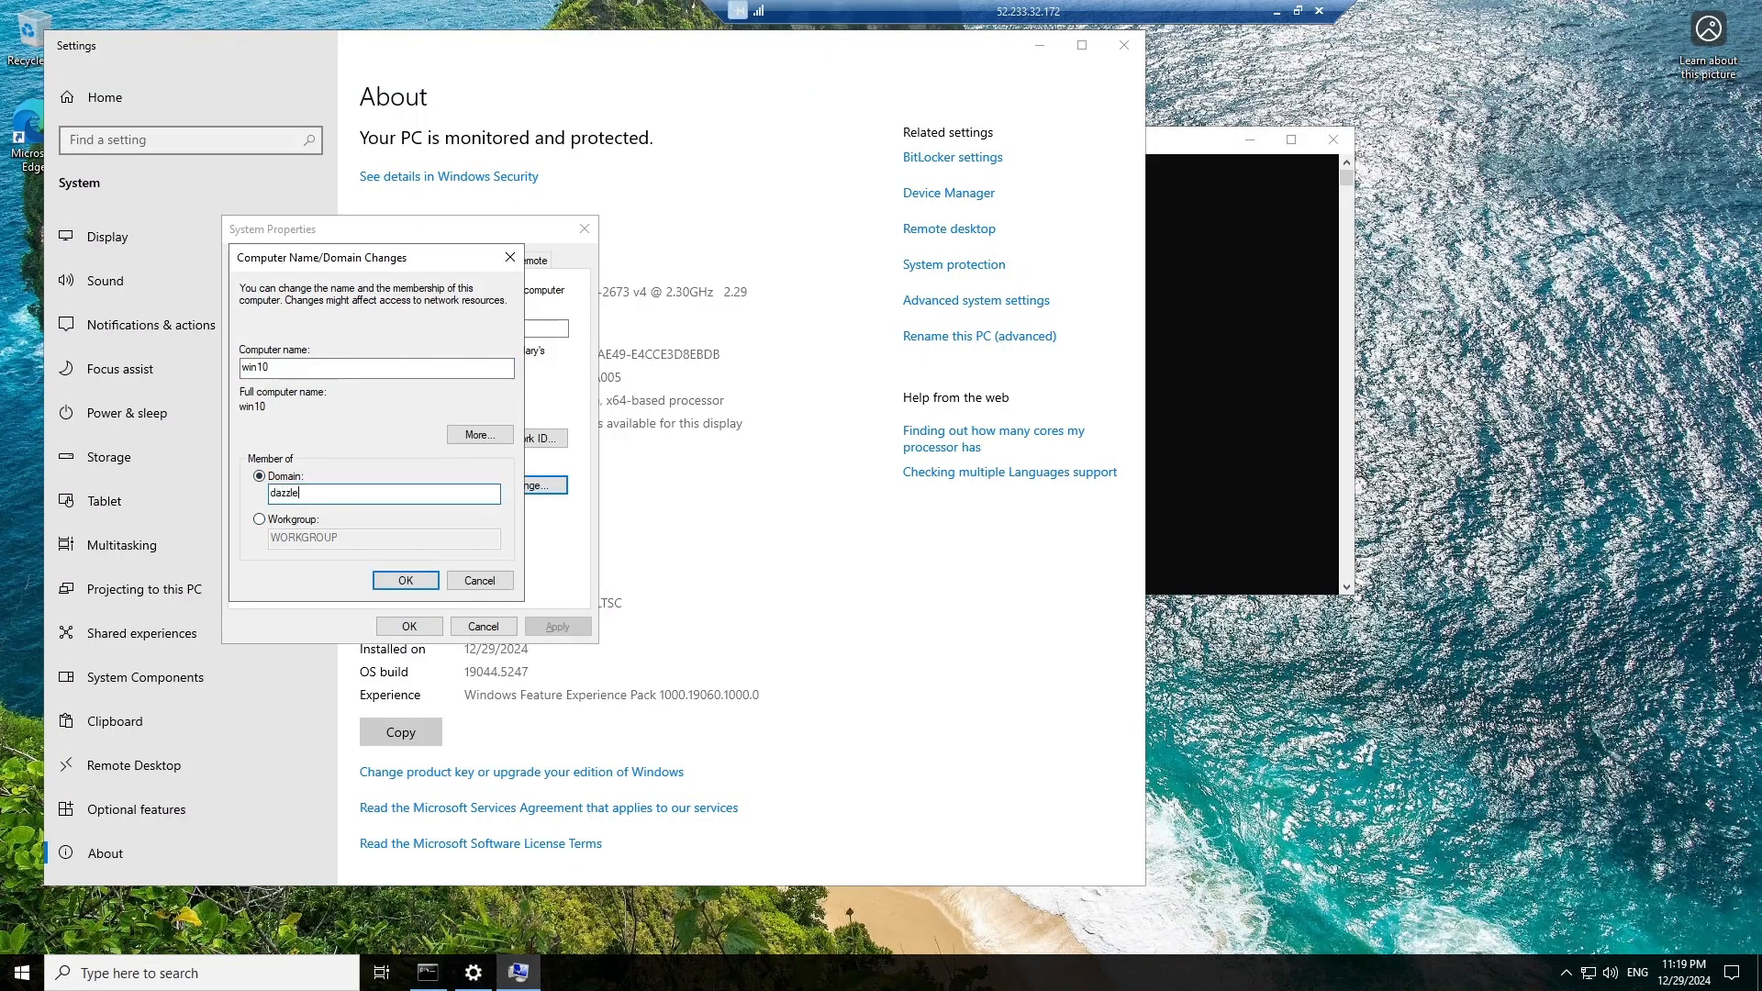
pyautogui.write('cloudsys.com')
pyautogui.click(409, 581)
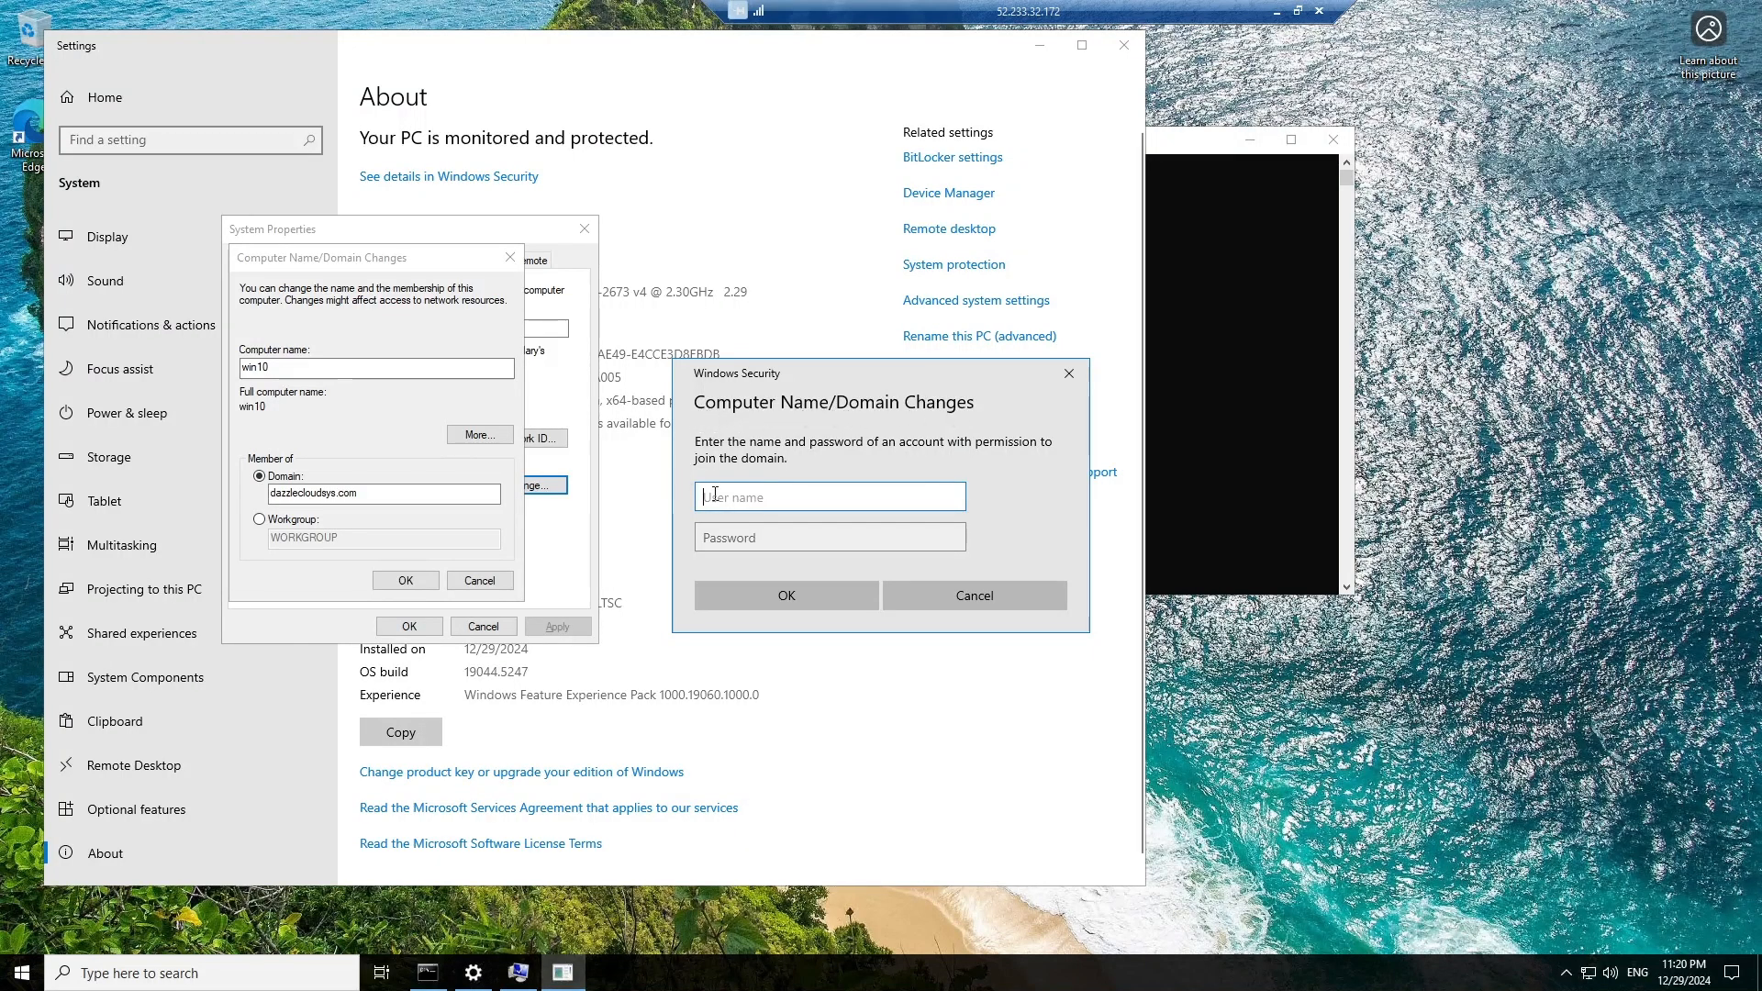
# Enter the domain account's user name and password to authorise the join.
pyautogui.write('alex')
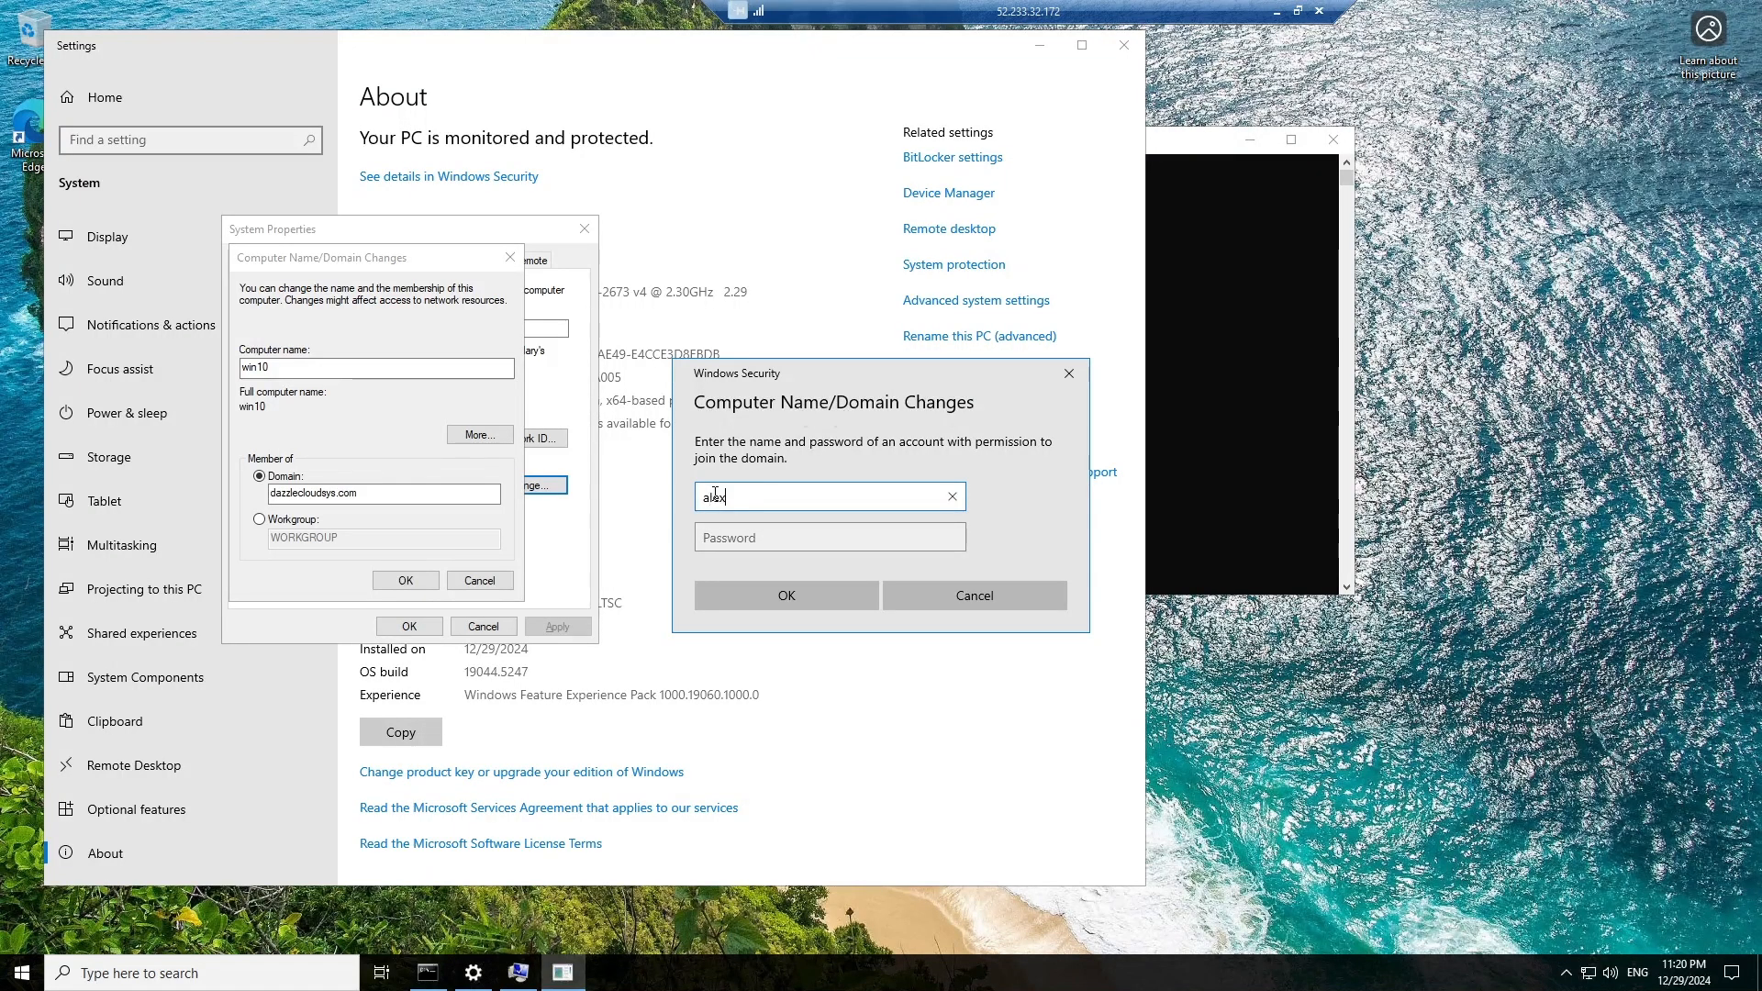
pyautogui.click(729, 538)
pyautogui.write('•••••')
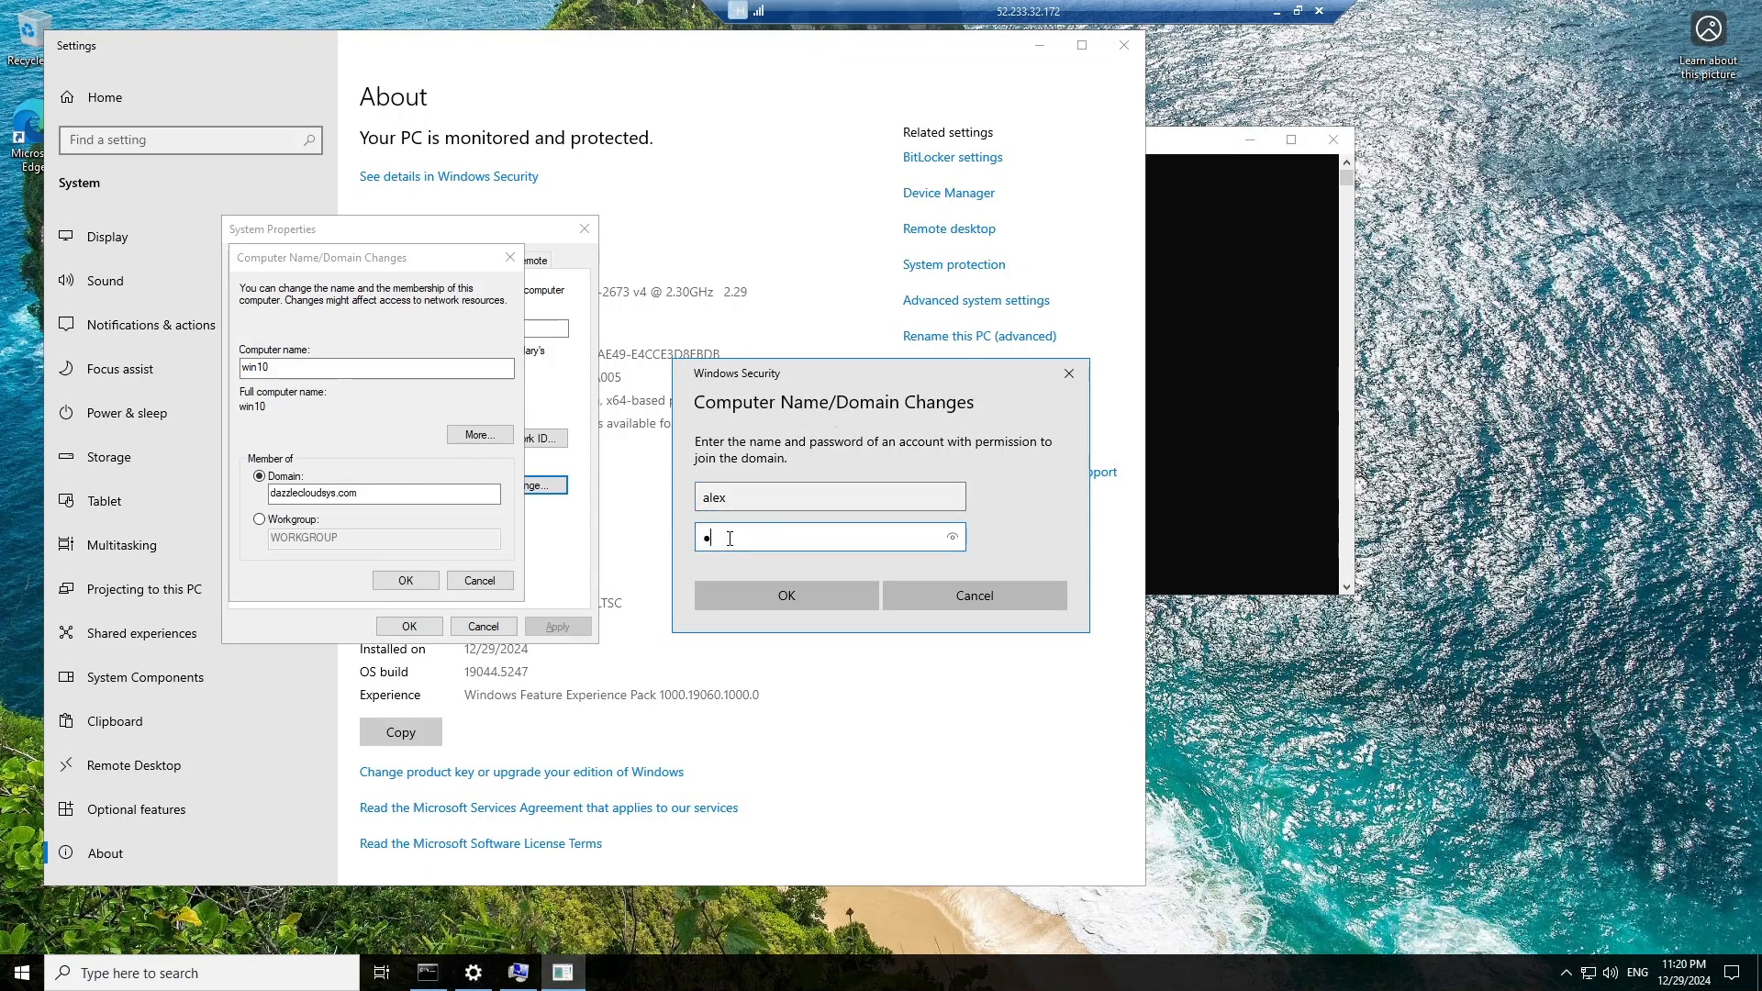
pyautogui.write('•••••••')
pyautogui.click(791, 599)
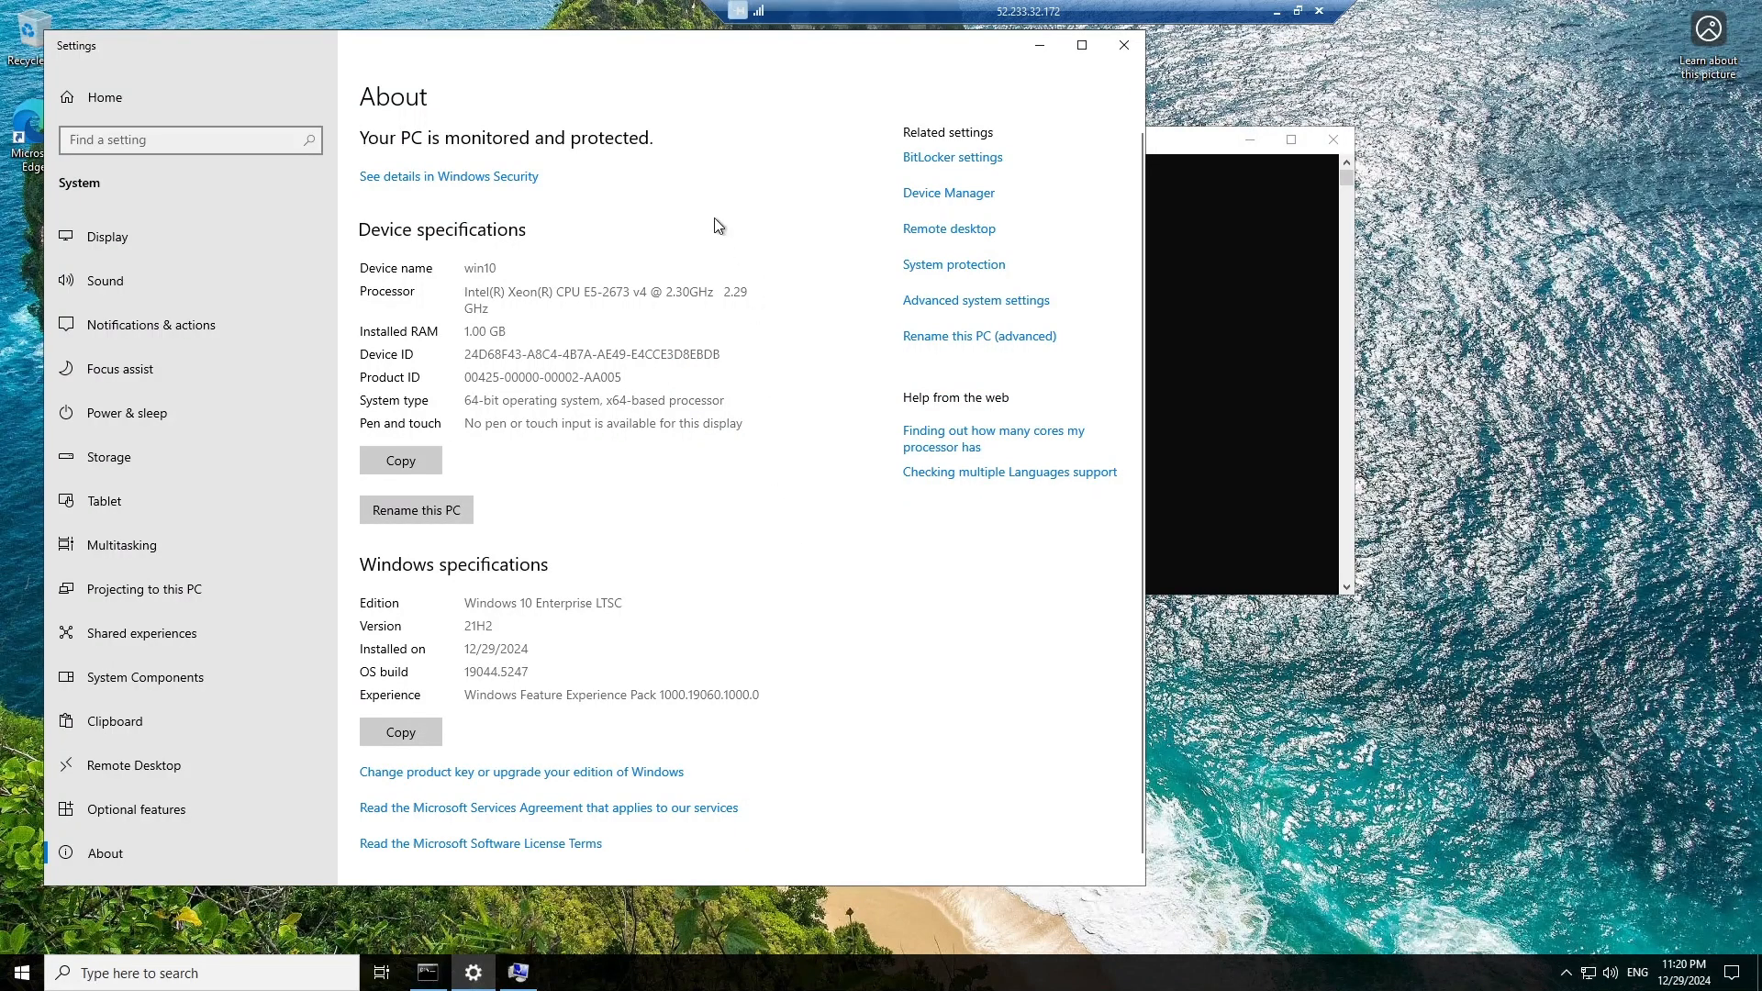
# Acknowledge the domain welcome and restart-required messages, then close System Properties.
pyautogui.click(1040, 45)
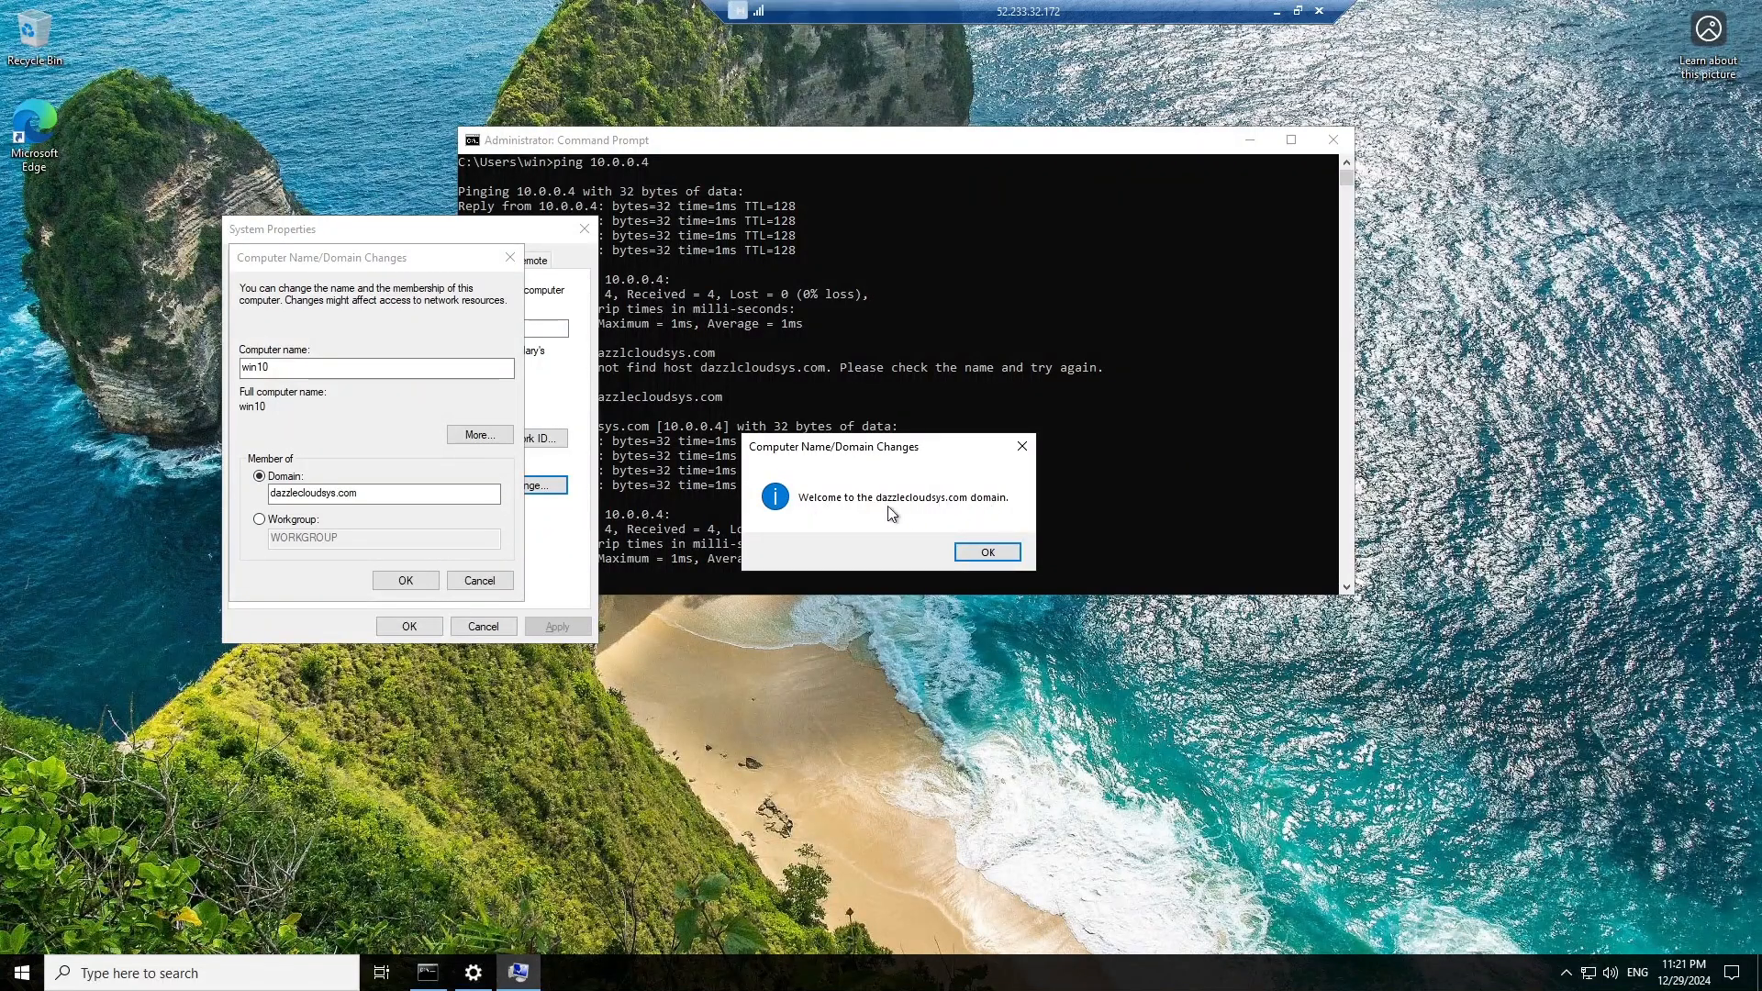
pyautogui.click(967, 556)
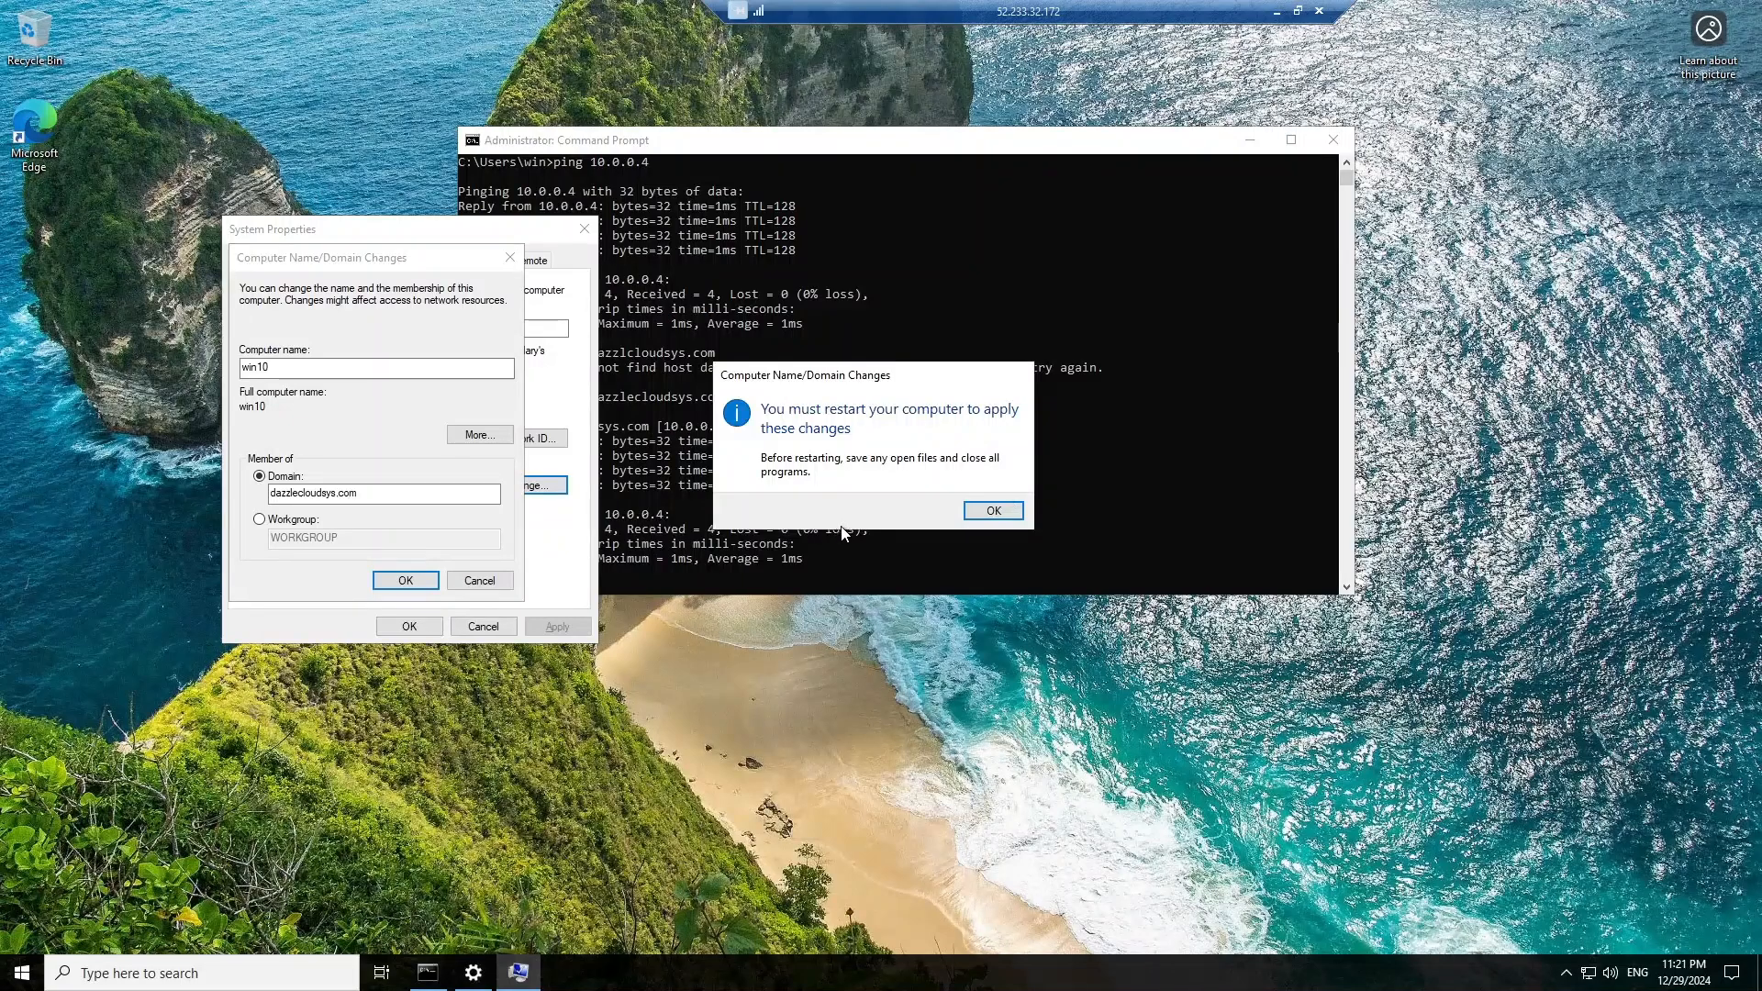
pyautogui.click(993, 511)
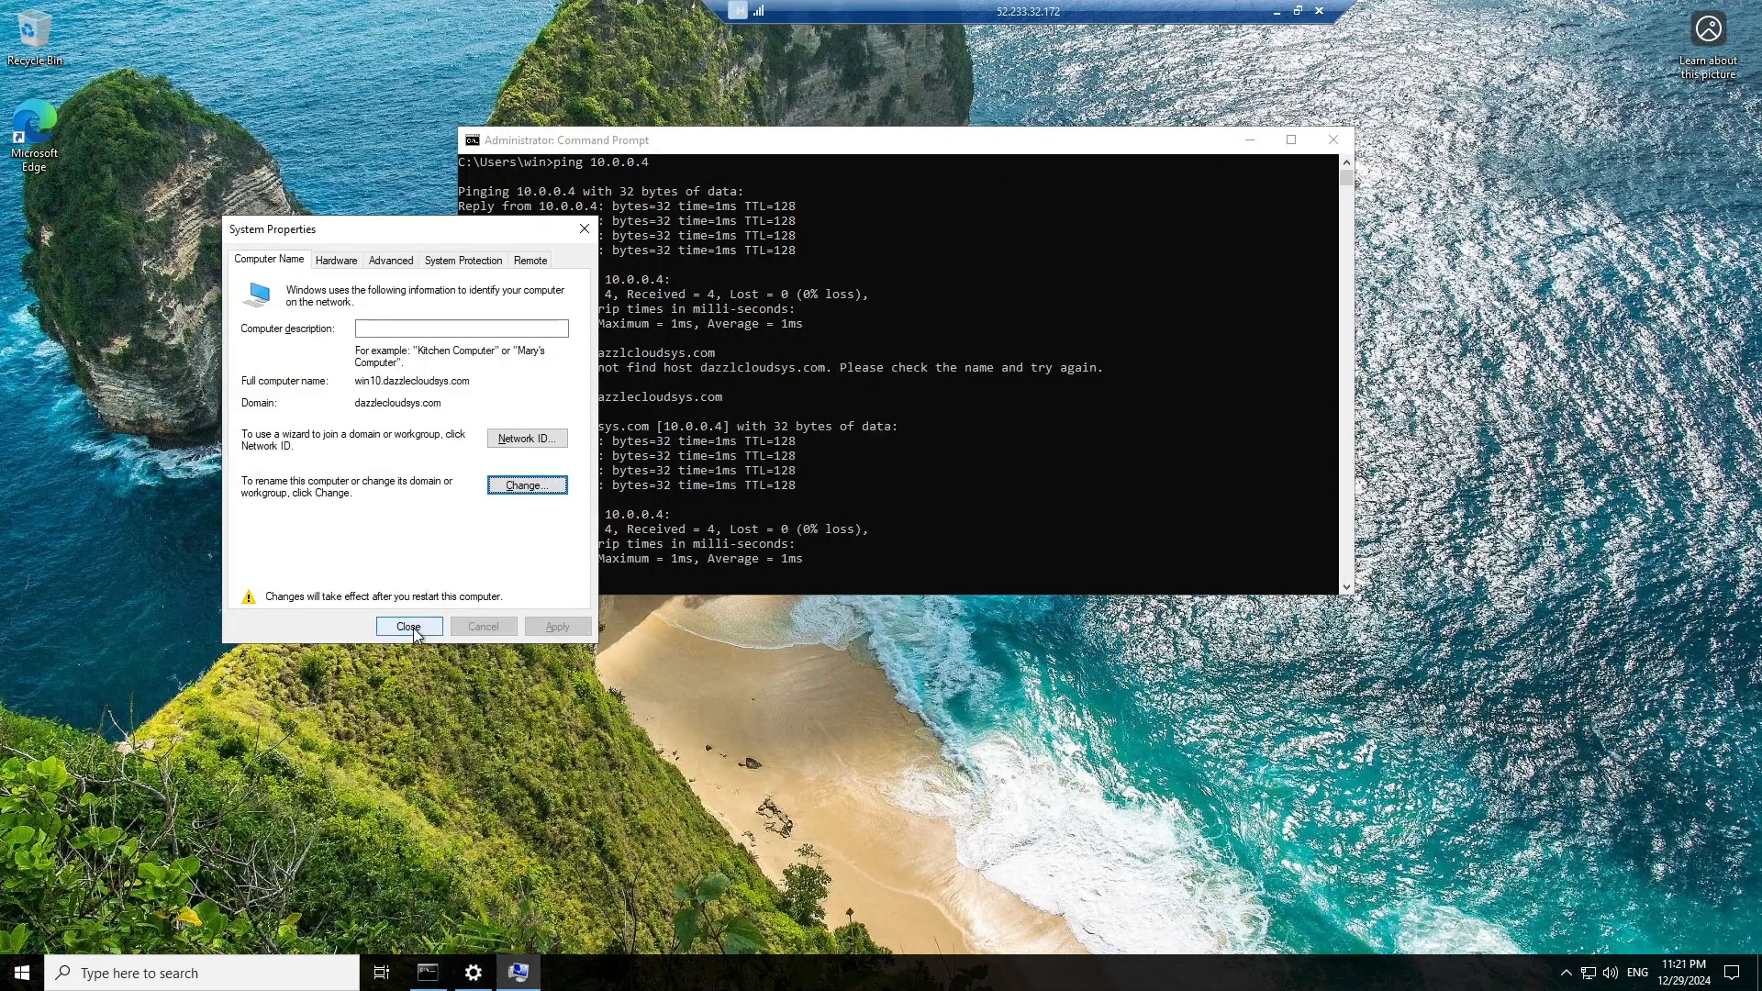
pyautogui.click(411, 627)
# Restart the VM, tick step 5 with a check mark, and draw a line rightward.
pyautogui.click(910, 503)
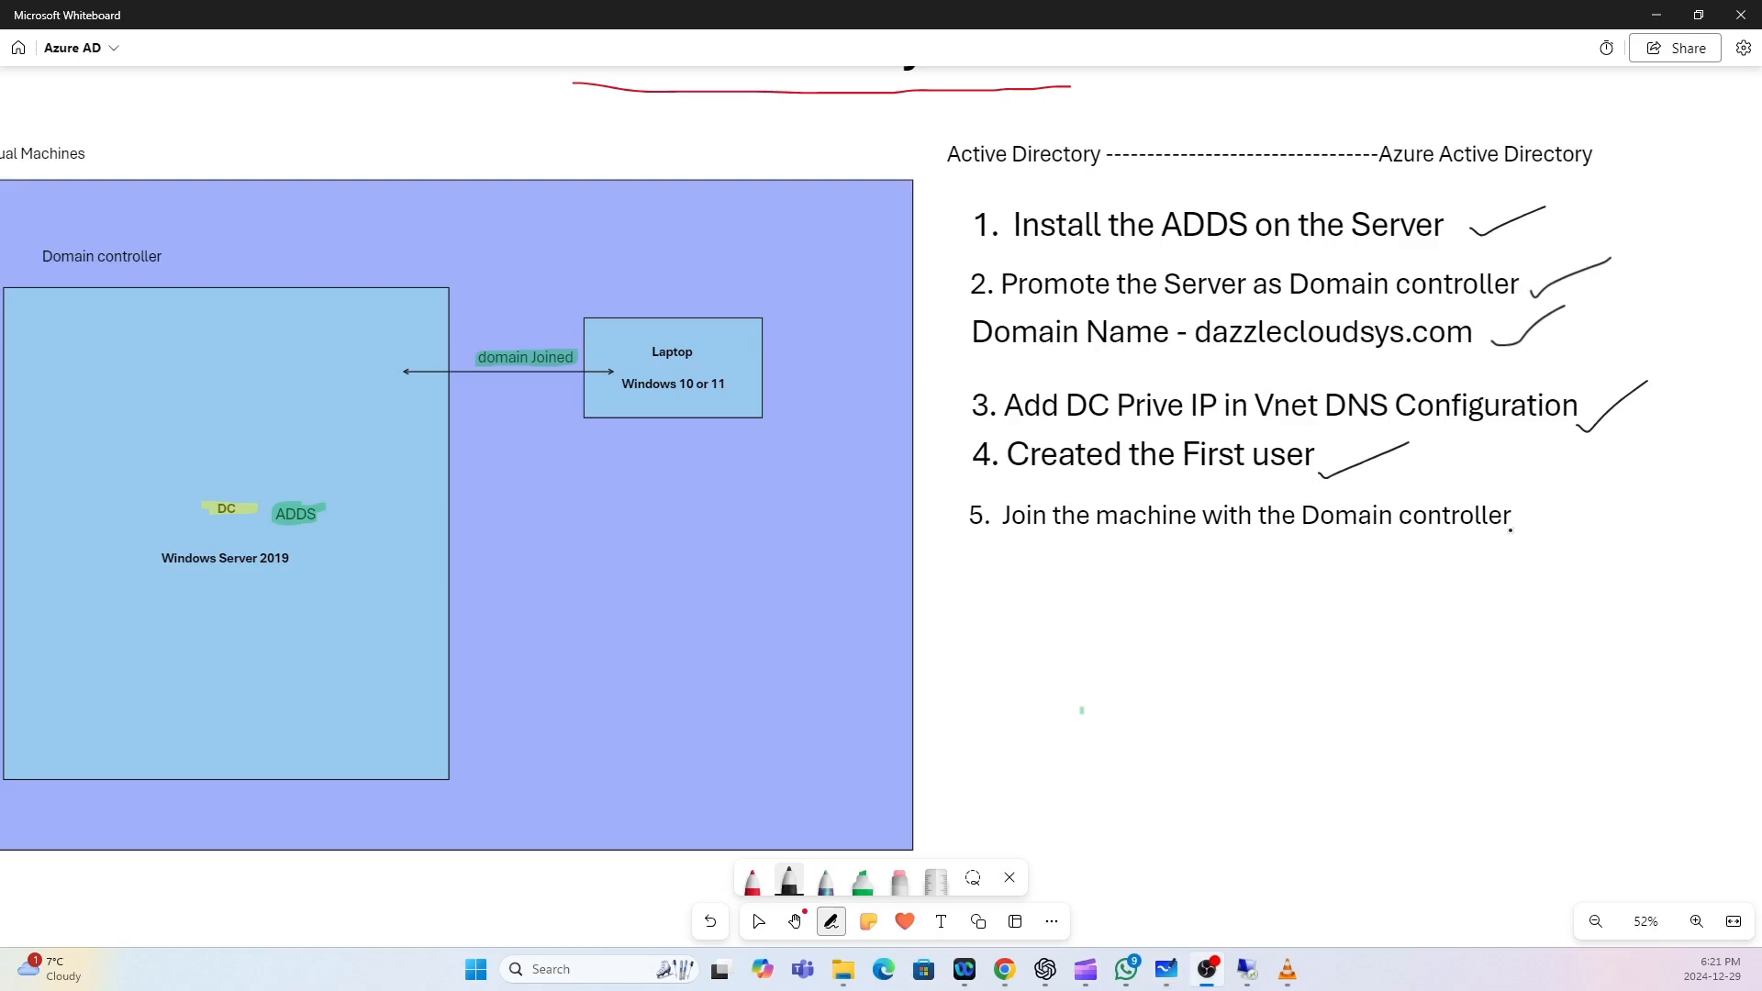
pyautogui.moveTo(1510, 530); pyautogui.dragTo(1617, 484)
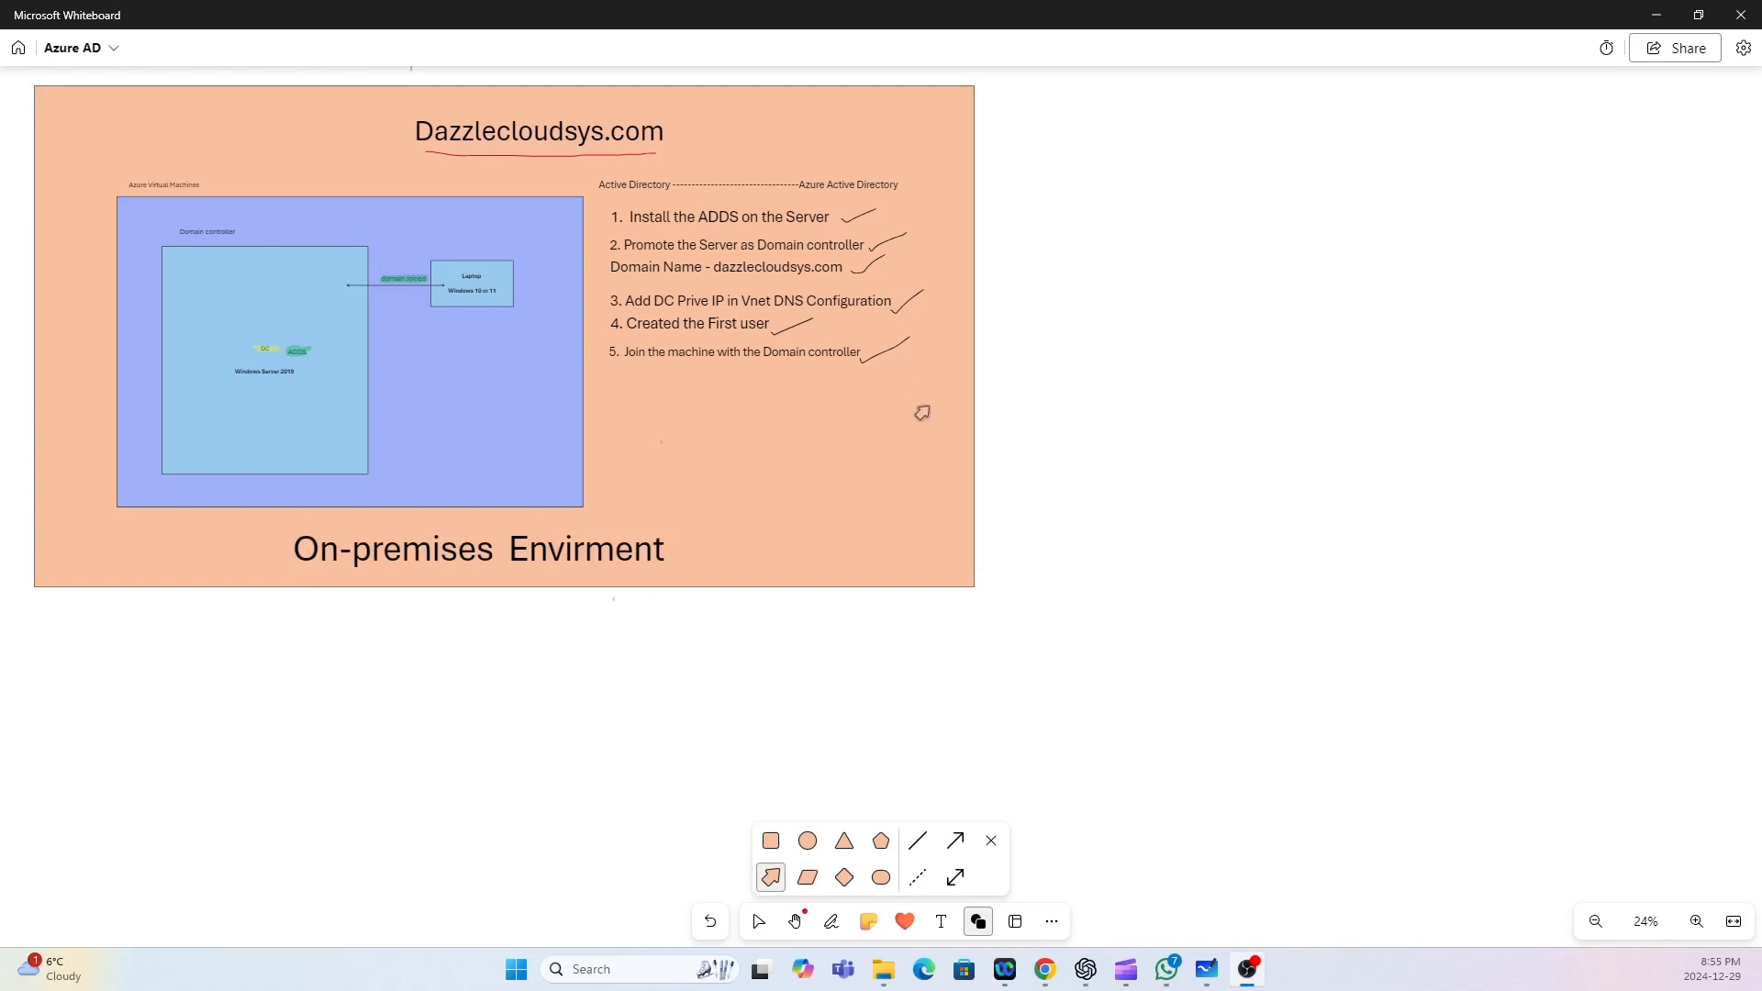
pyautogui.moveTo(915, 409); pyautogui.dragTo(1143, 410)
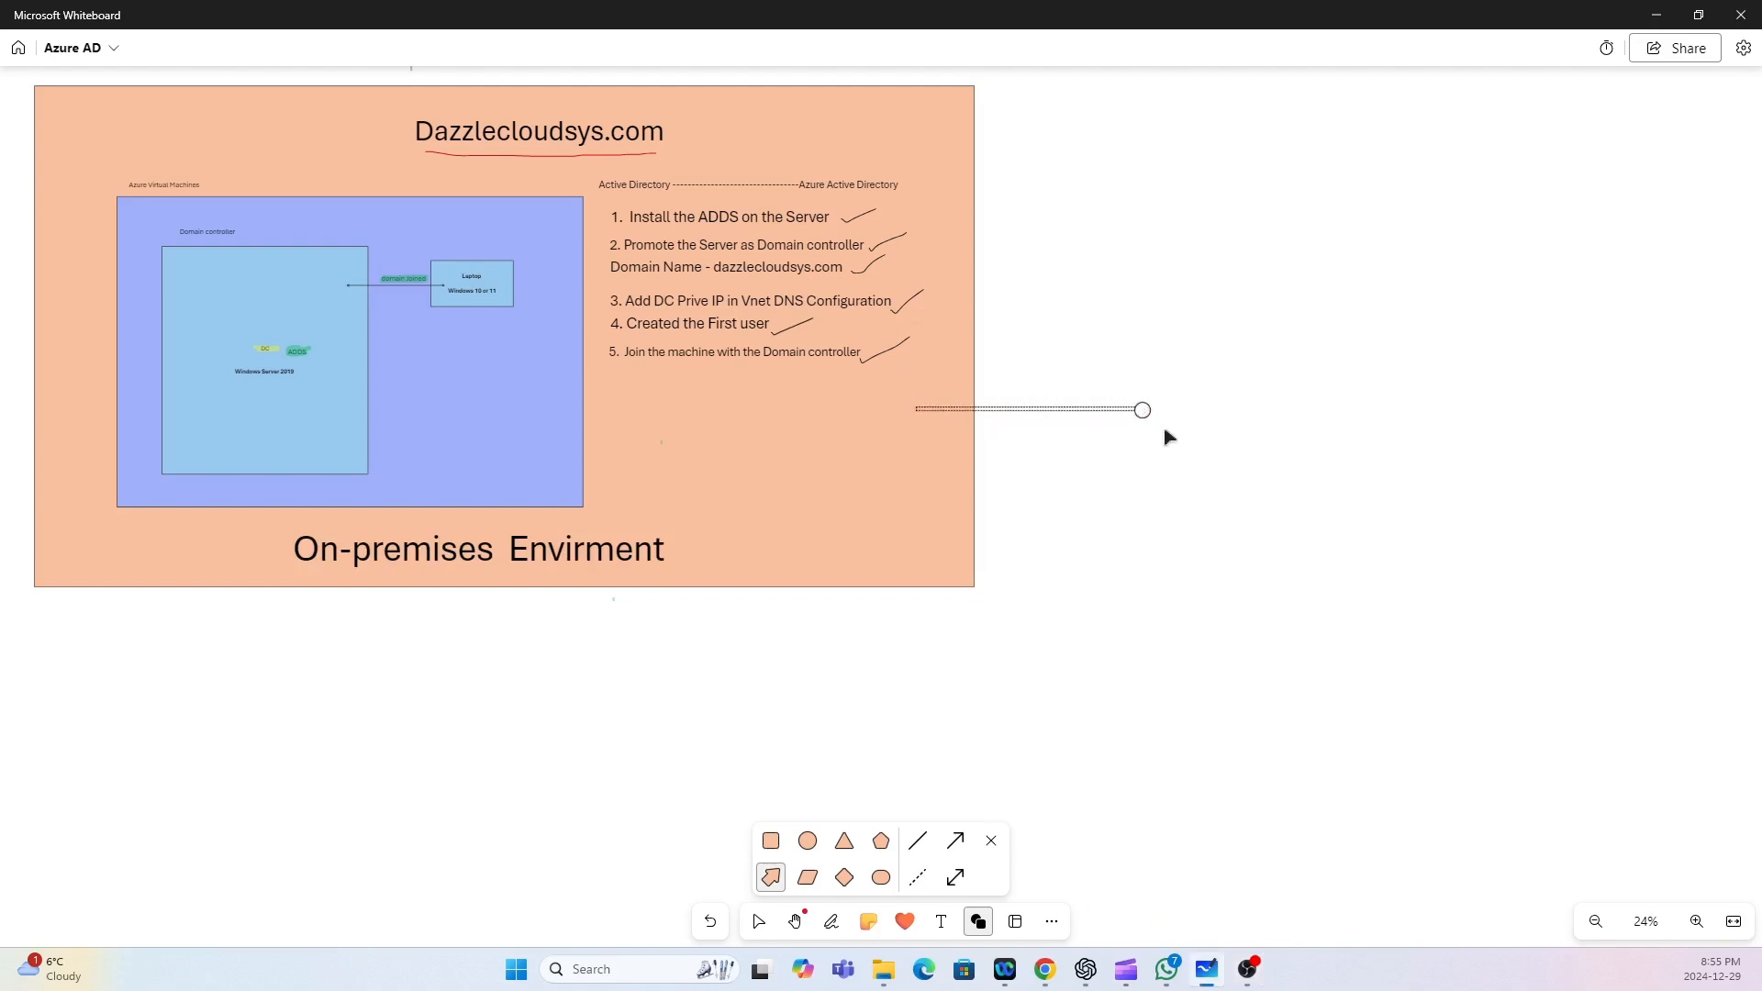
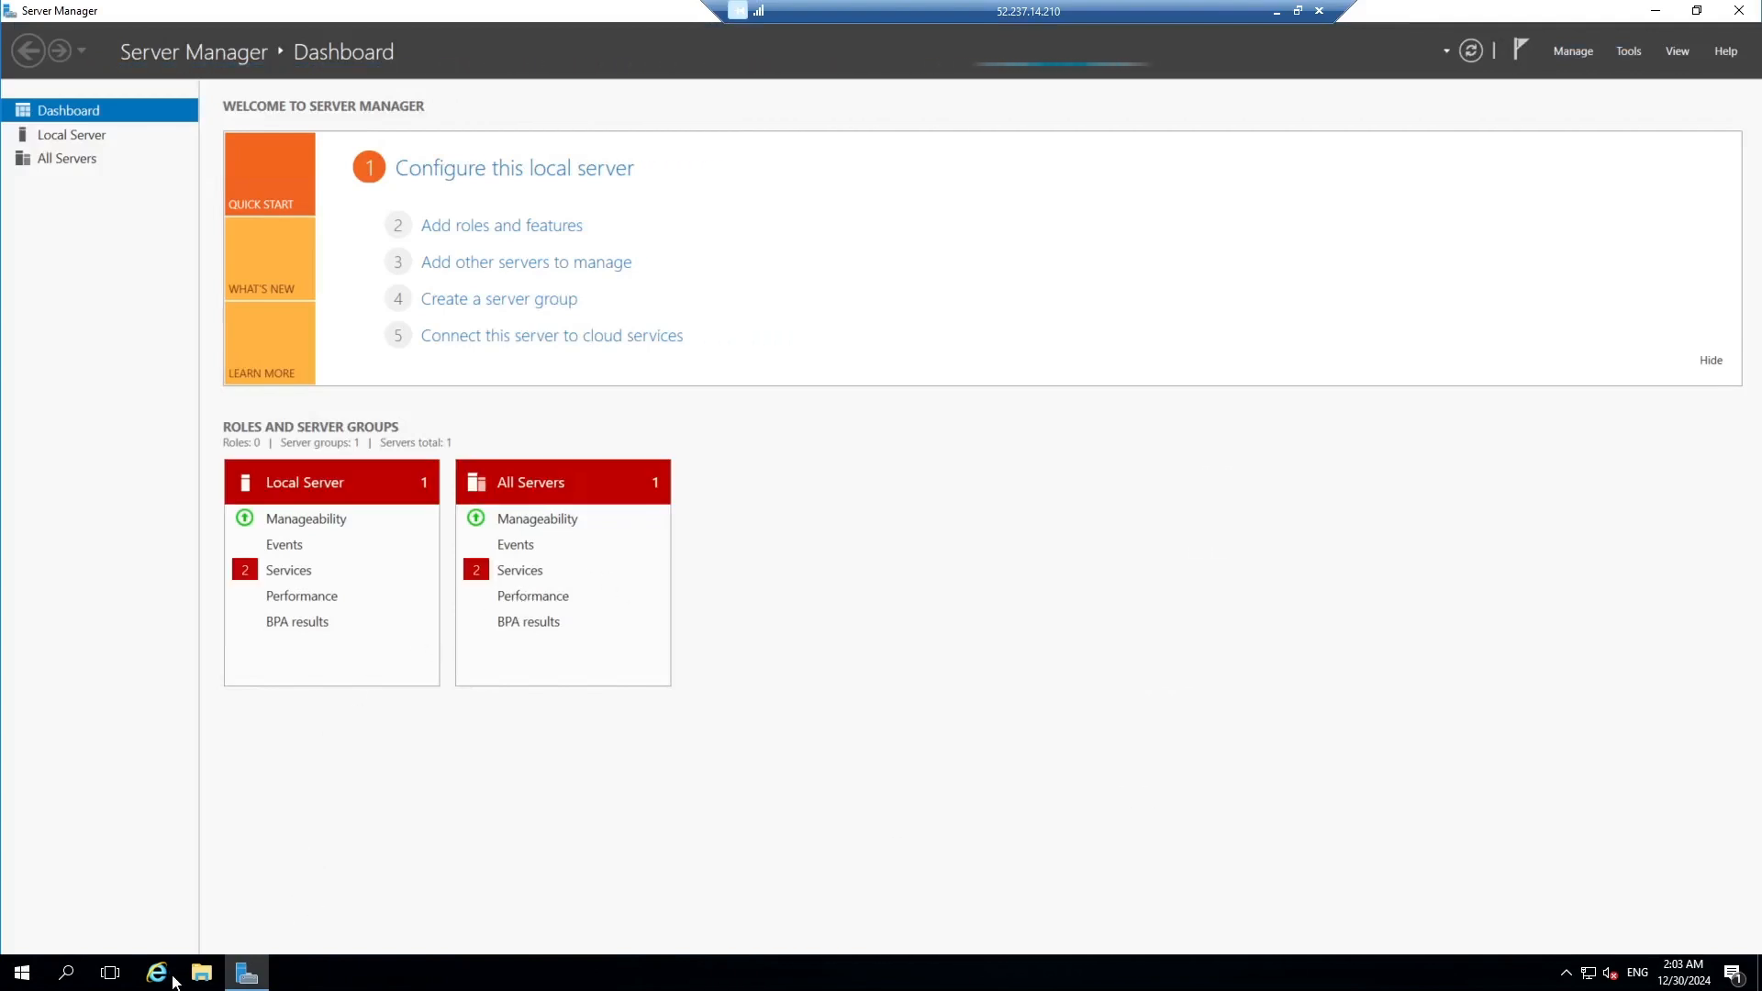
# Launch Internet Explorer maximised with recommended settings and go to google.com.
pyautogui.click(163, 979)
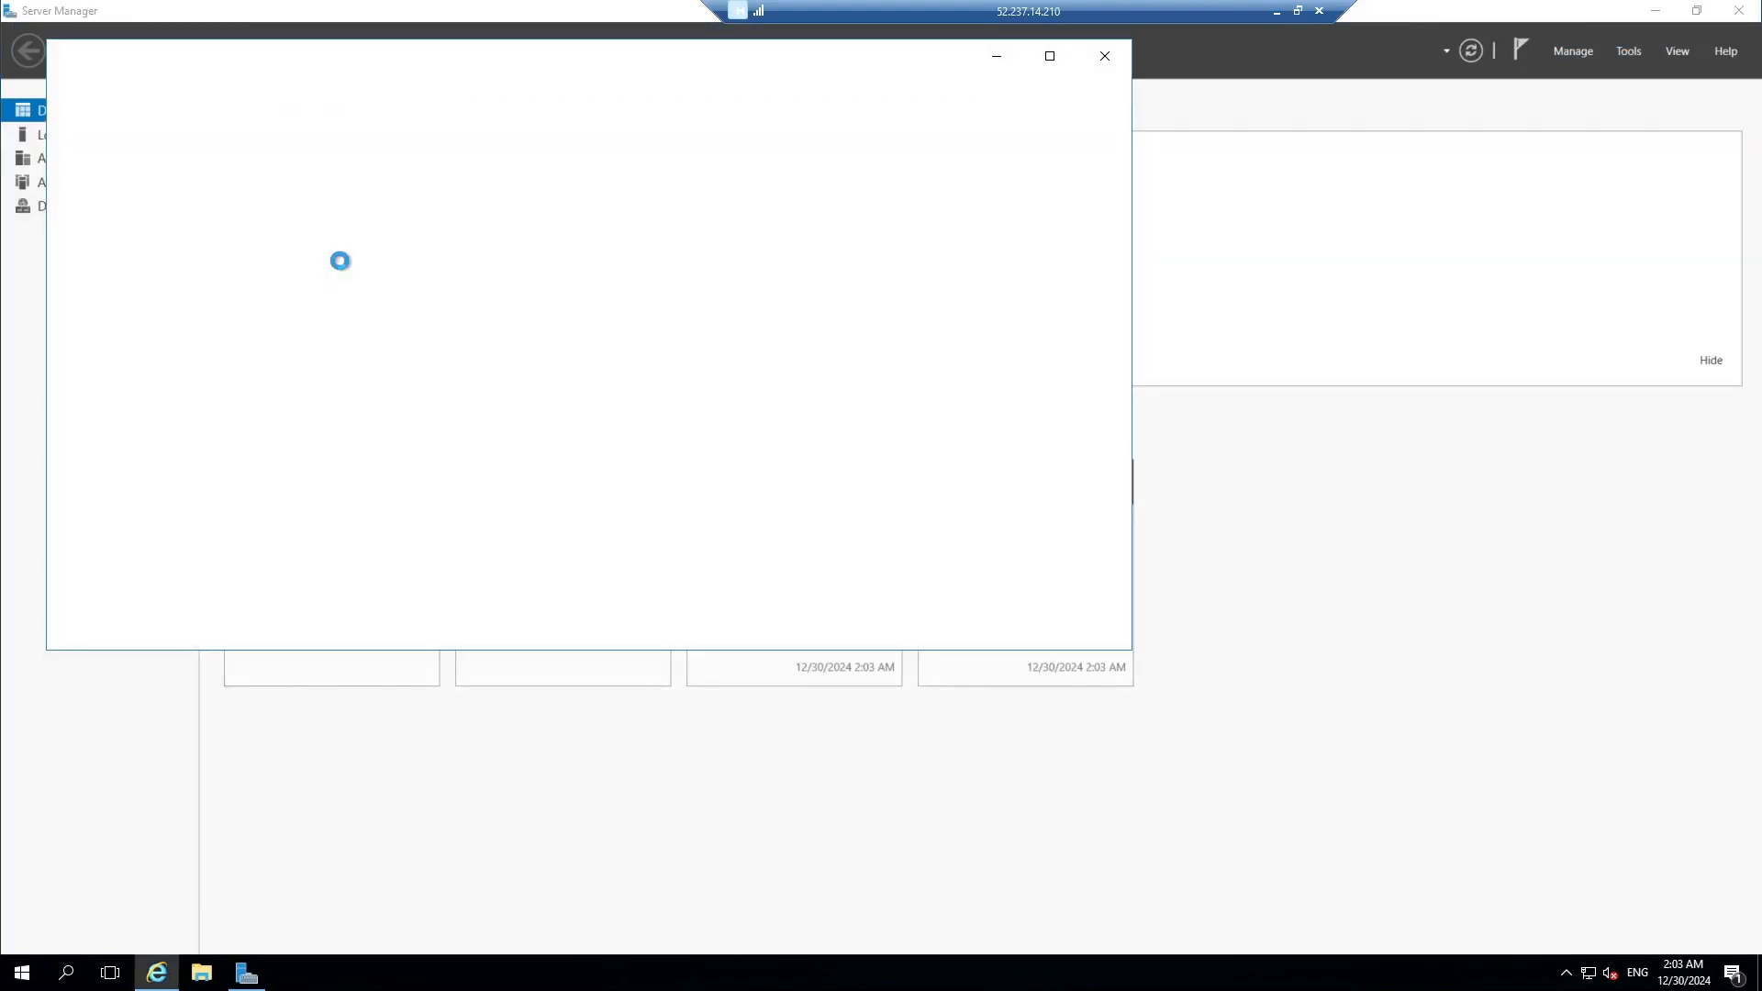
pyautogui.click(1050, 57)
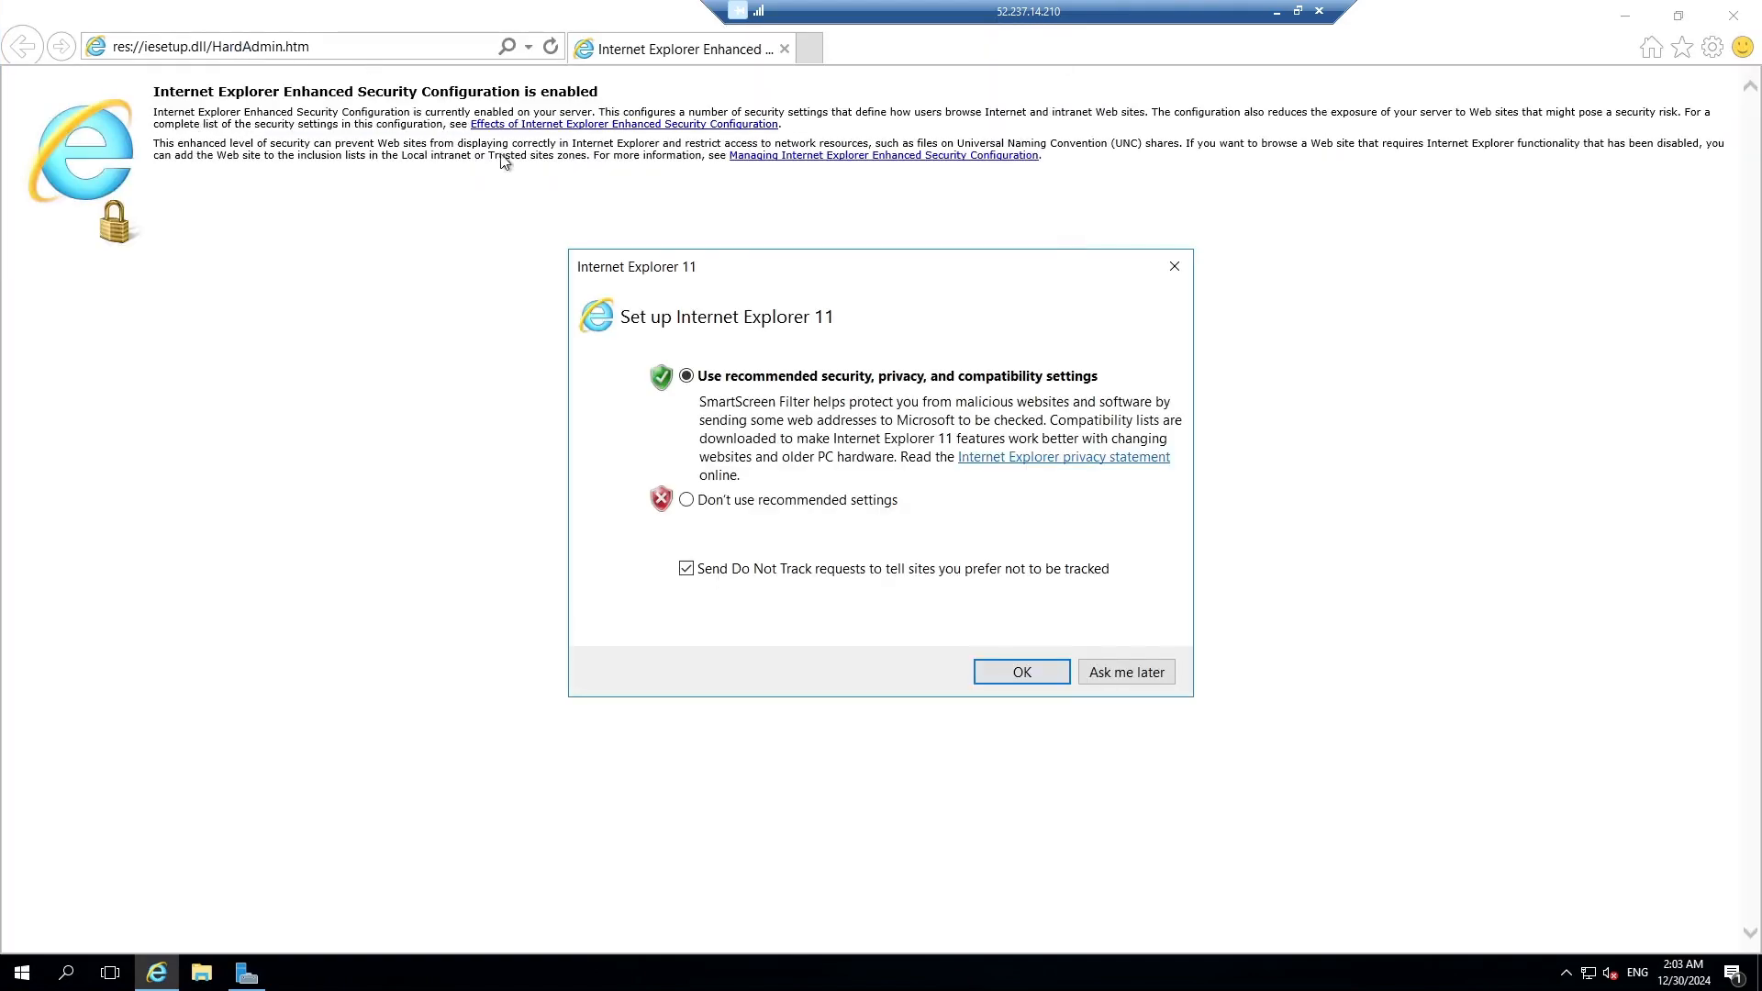
pyautogui.click(1014, 674)
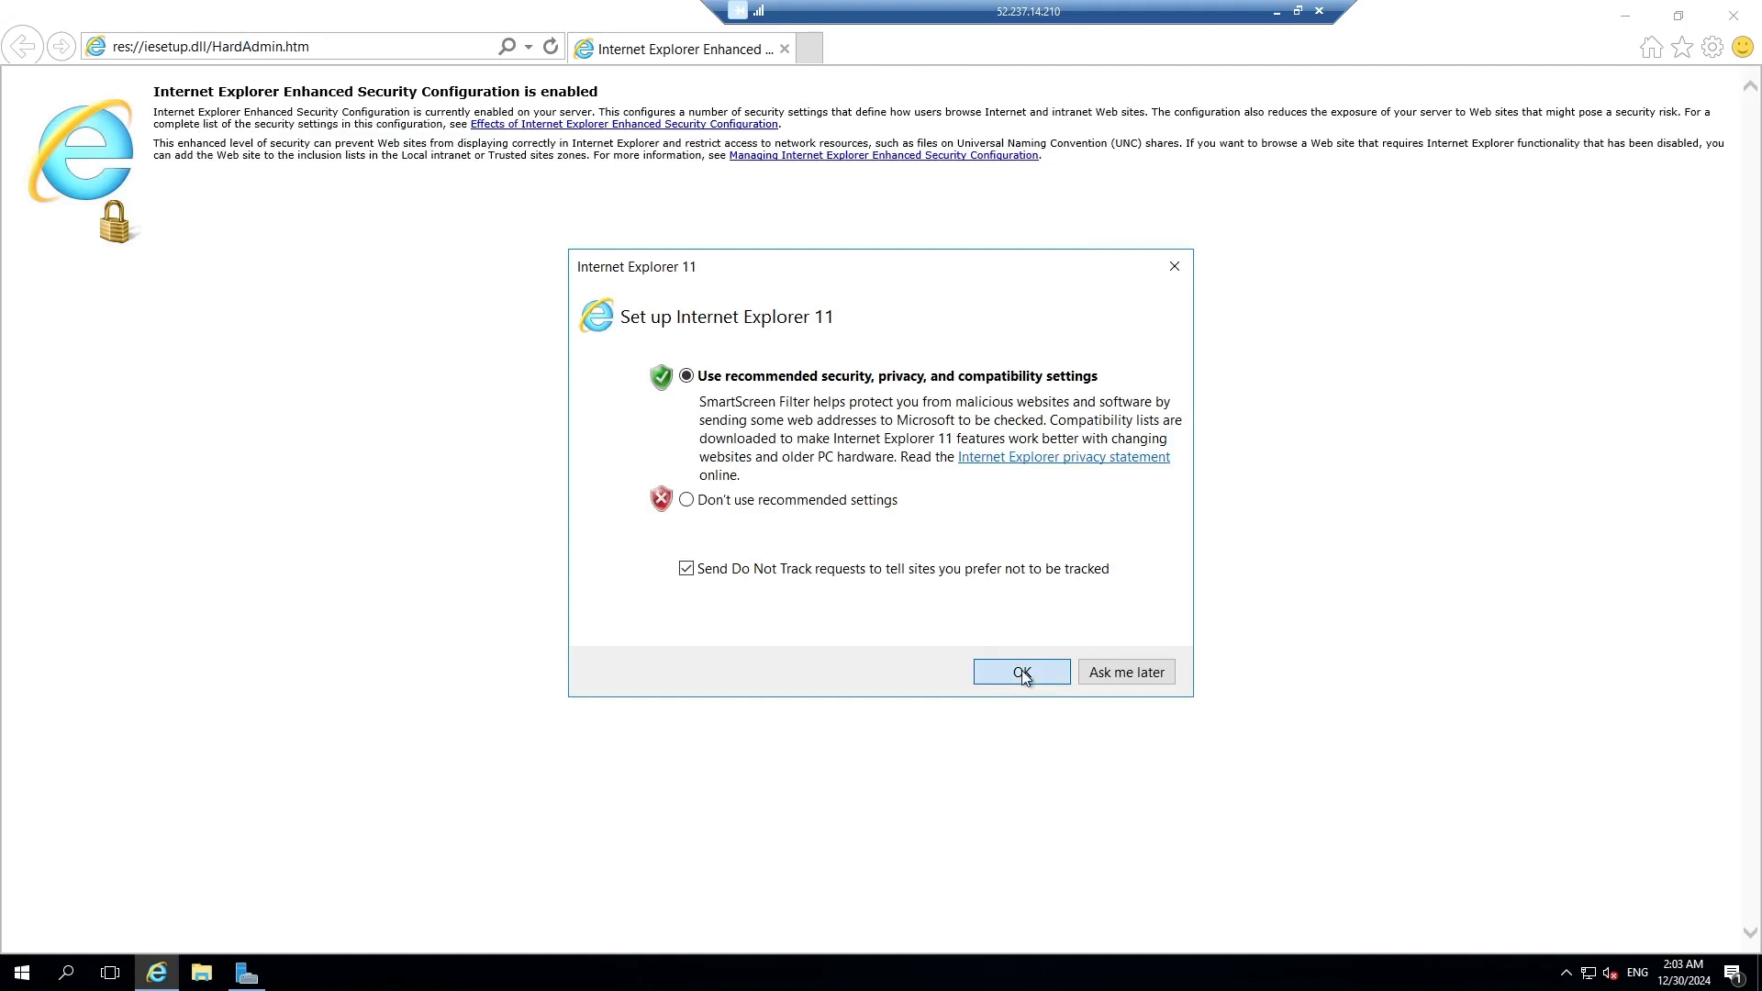
pyautogui.click(363, 47)
pyautogui.write('google.co')
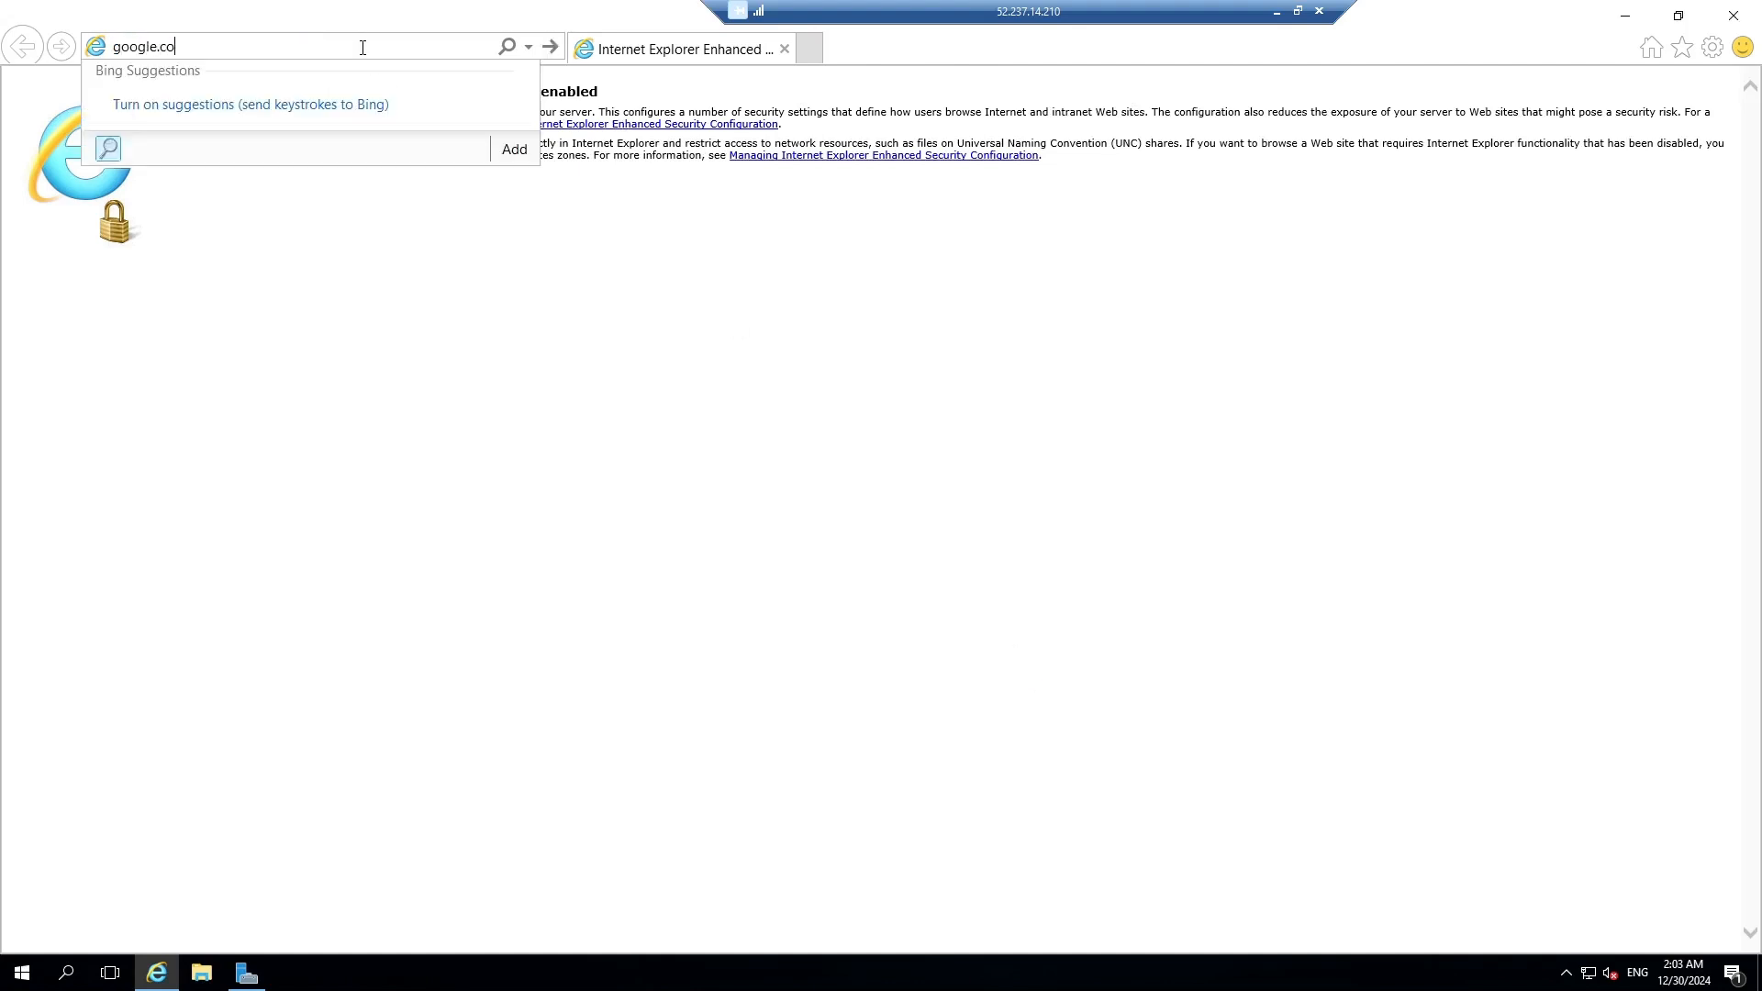
pyautogui.press('Return')
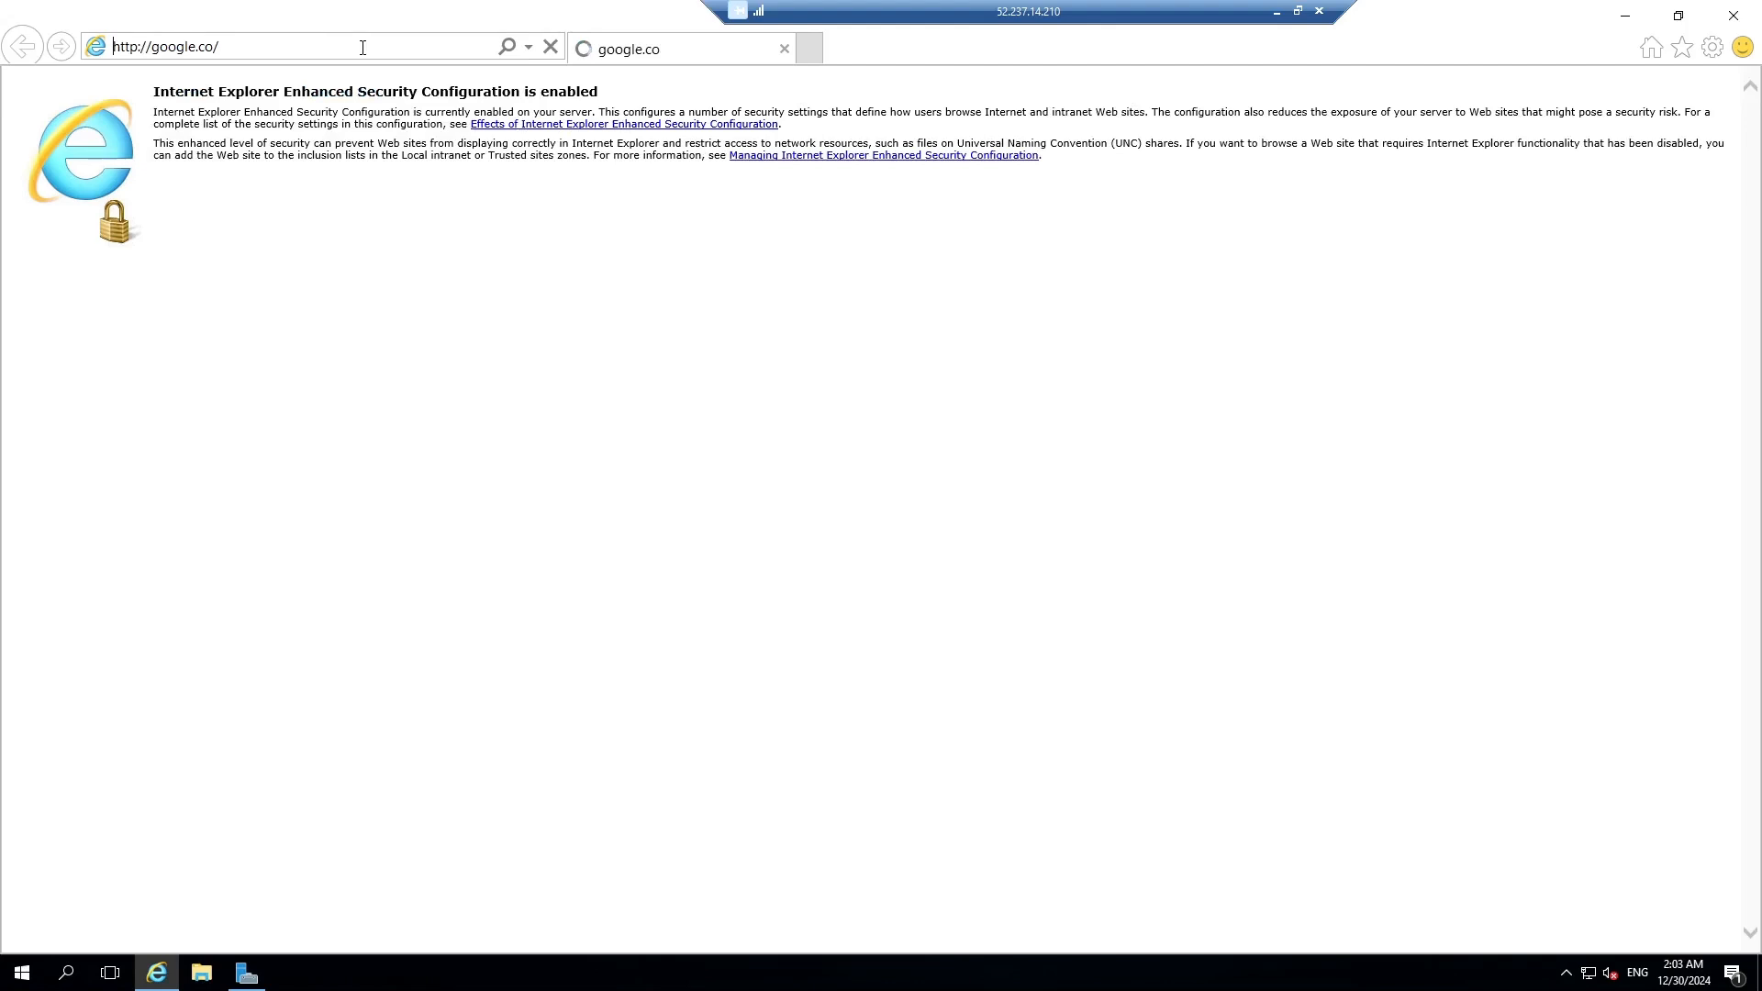
# Clear the security alerts, adding Google to Trusted sites.
pyautogui.click(920, 548)
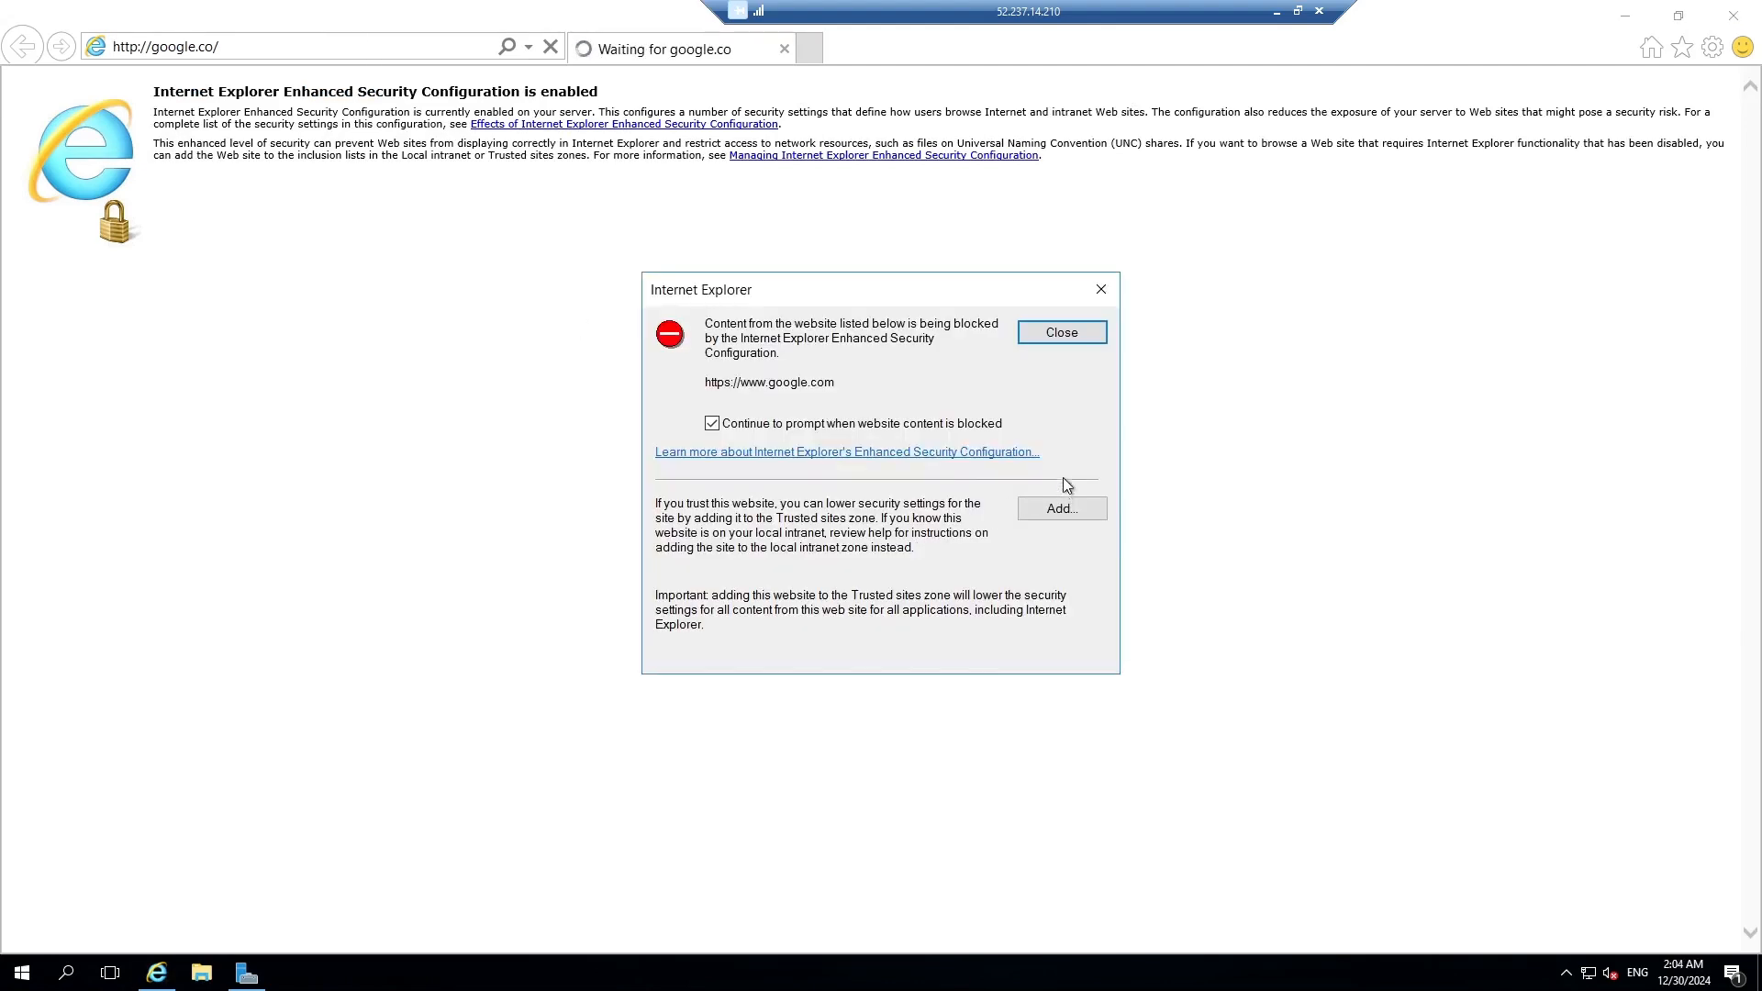
pyautogui.click(1062, 500)
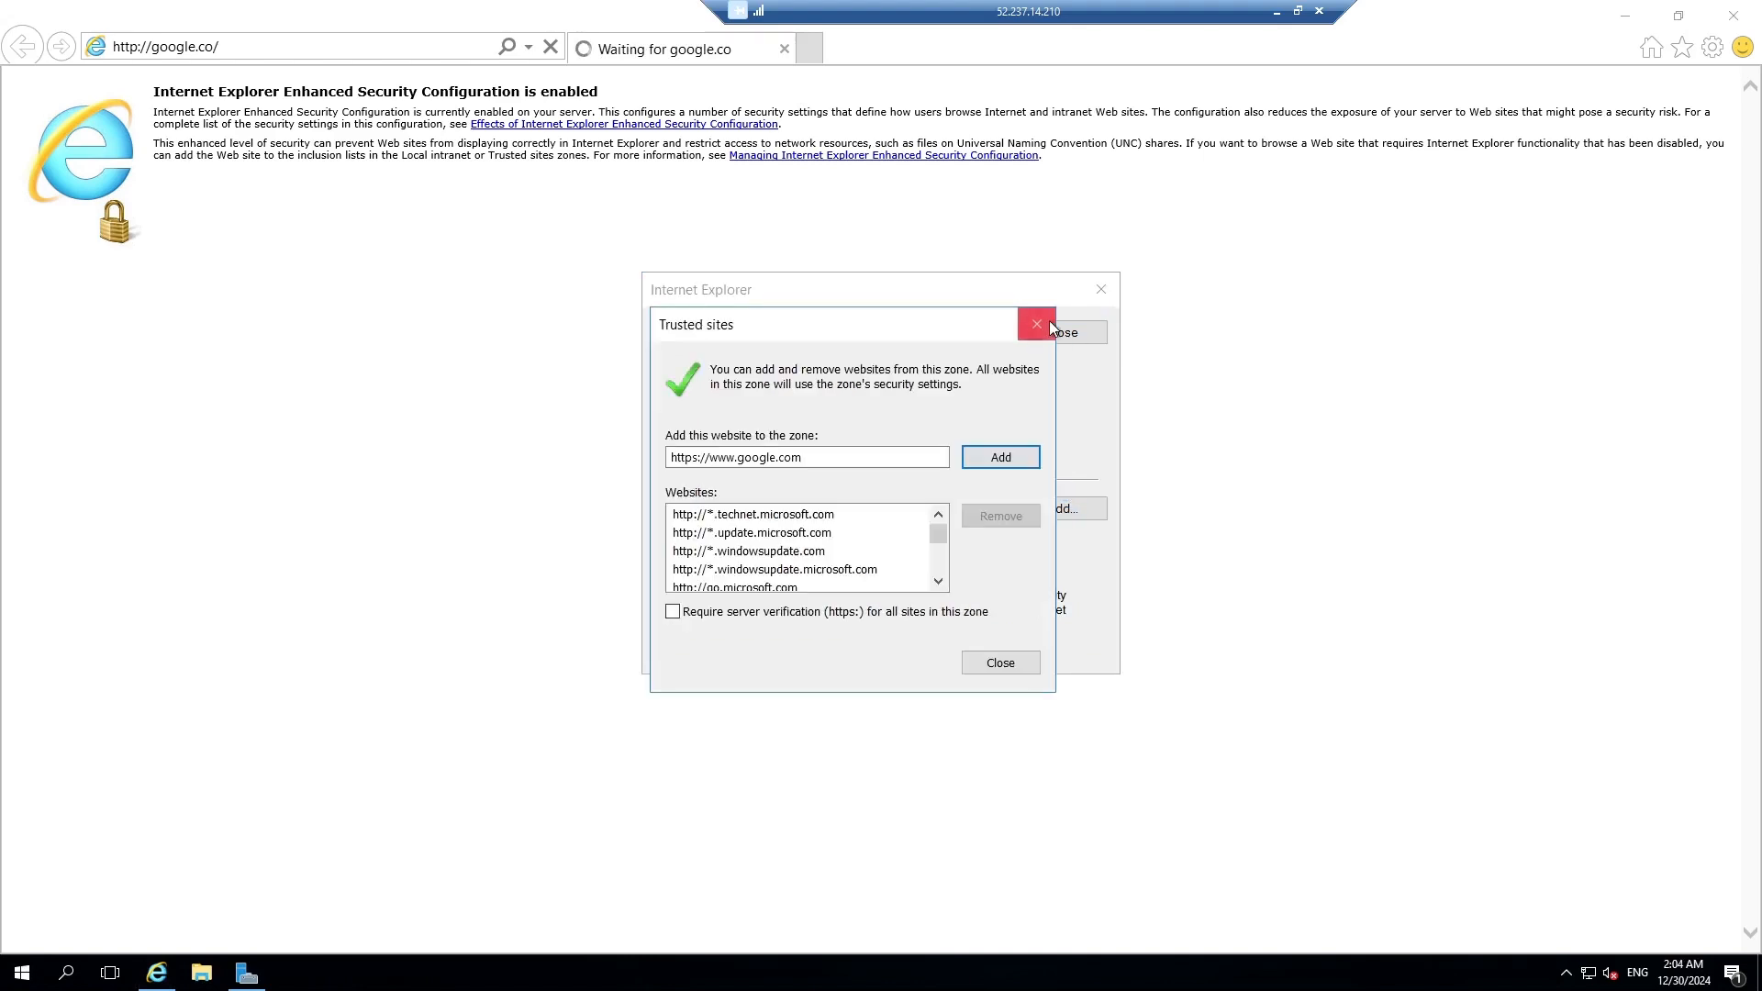
pyautogui.click(1045, 319)
pyautogui.click(1044, 331)
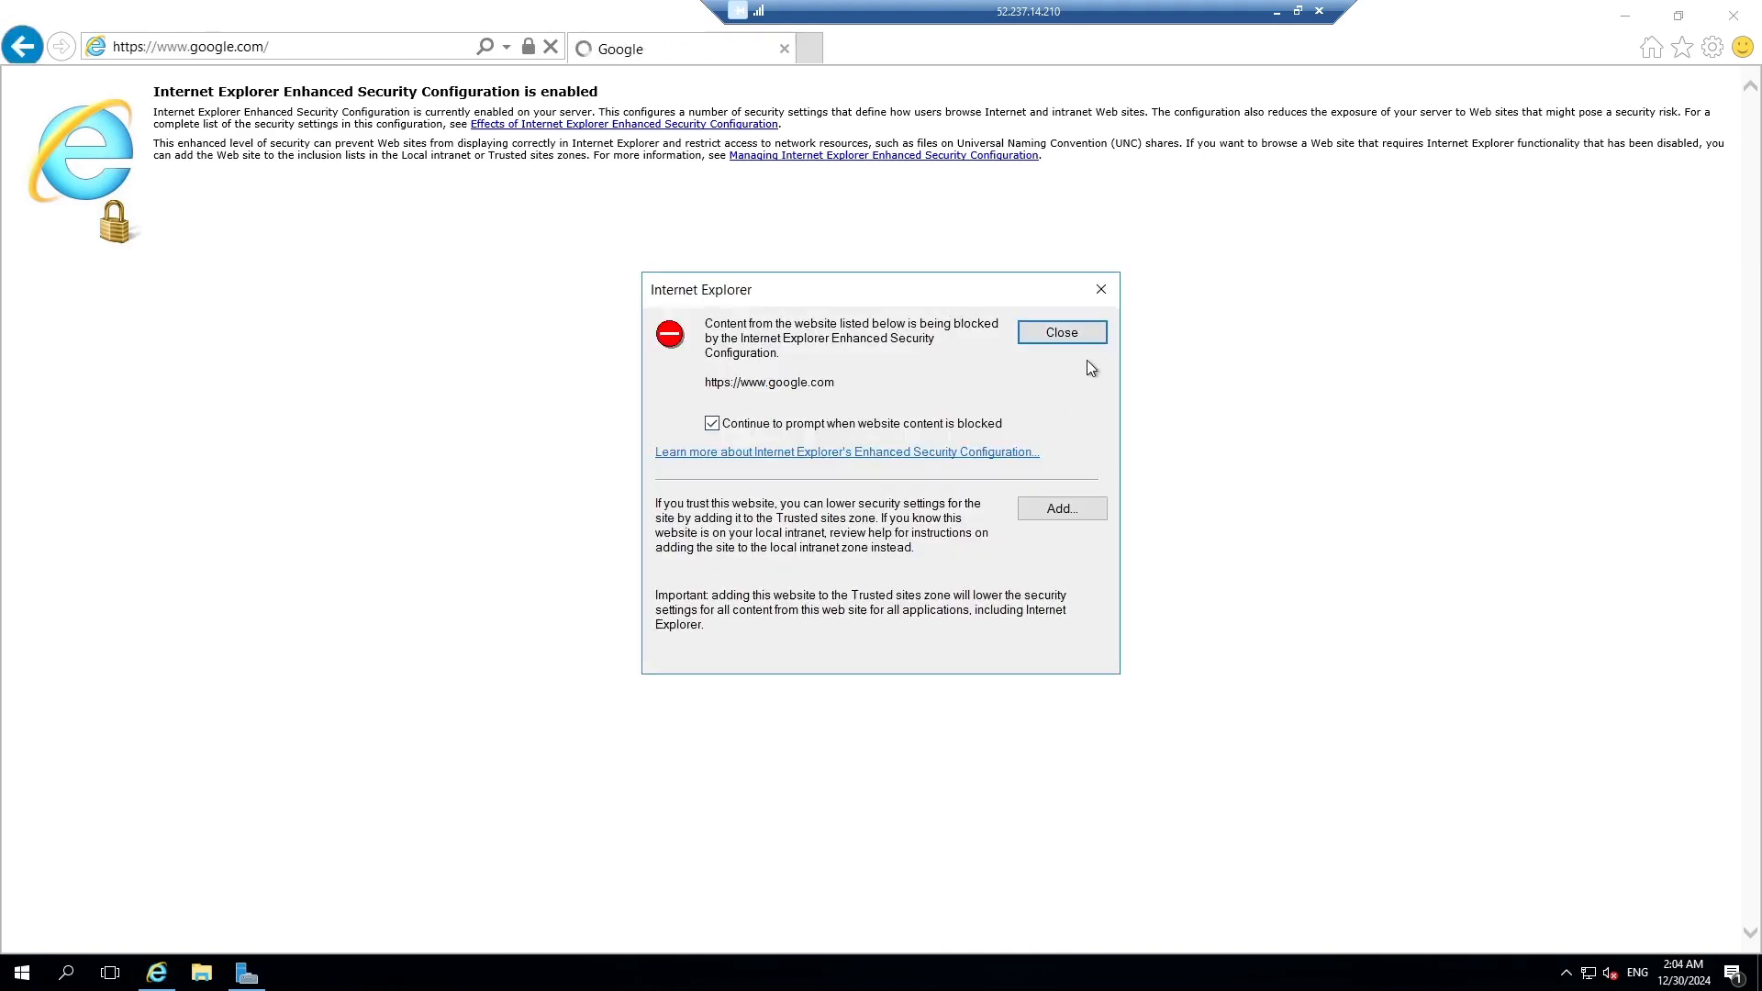
pyautogui.click(1083, 341)
# Search Google for 'Download AD connect'.
pyautogui.click(732, 294)
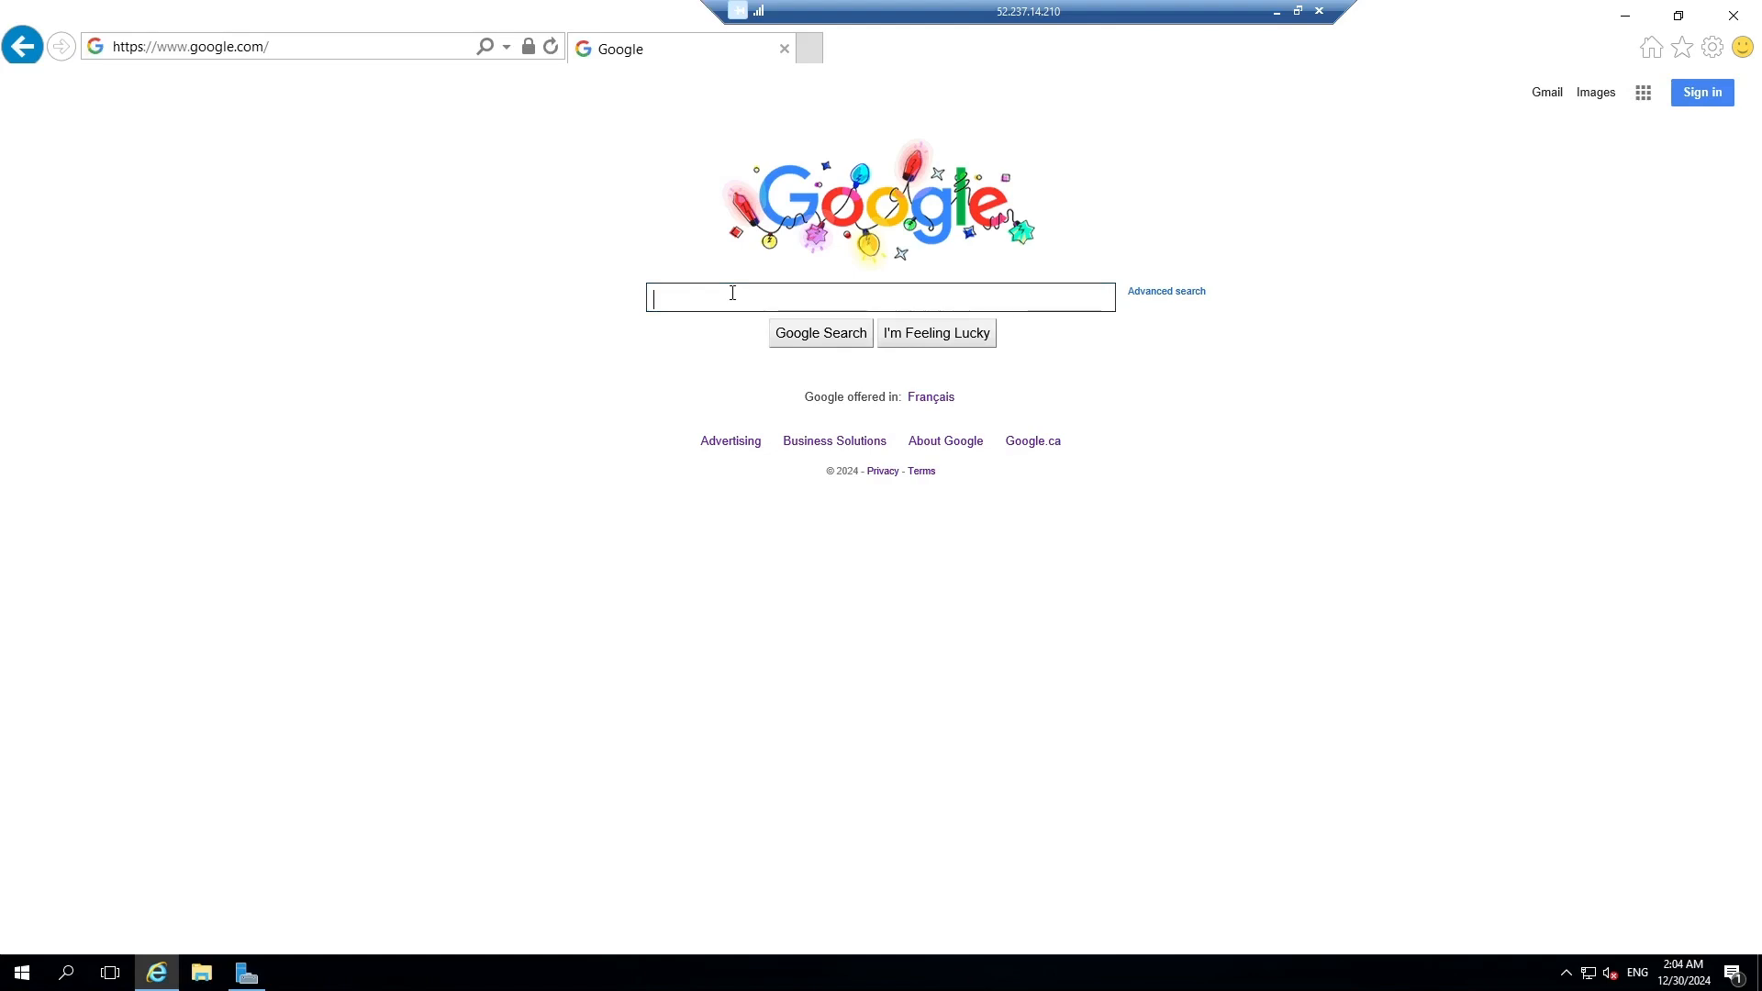
pyautogui.write('Download AD connect')
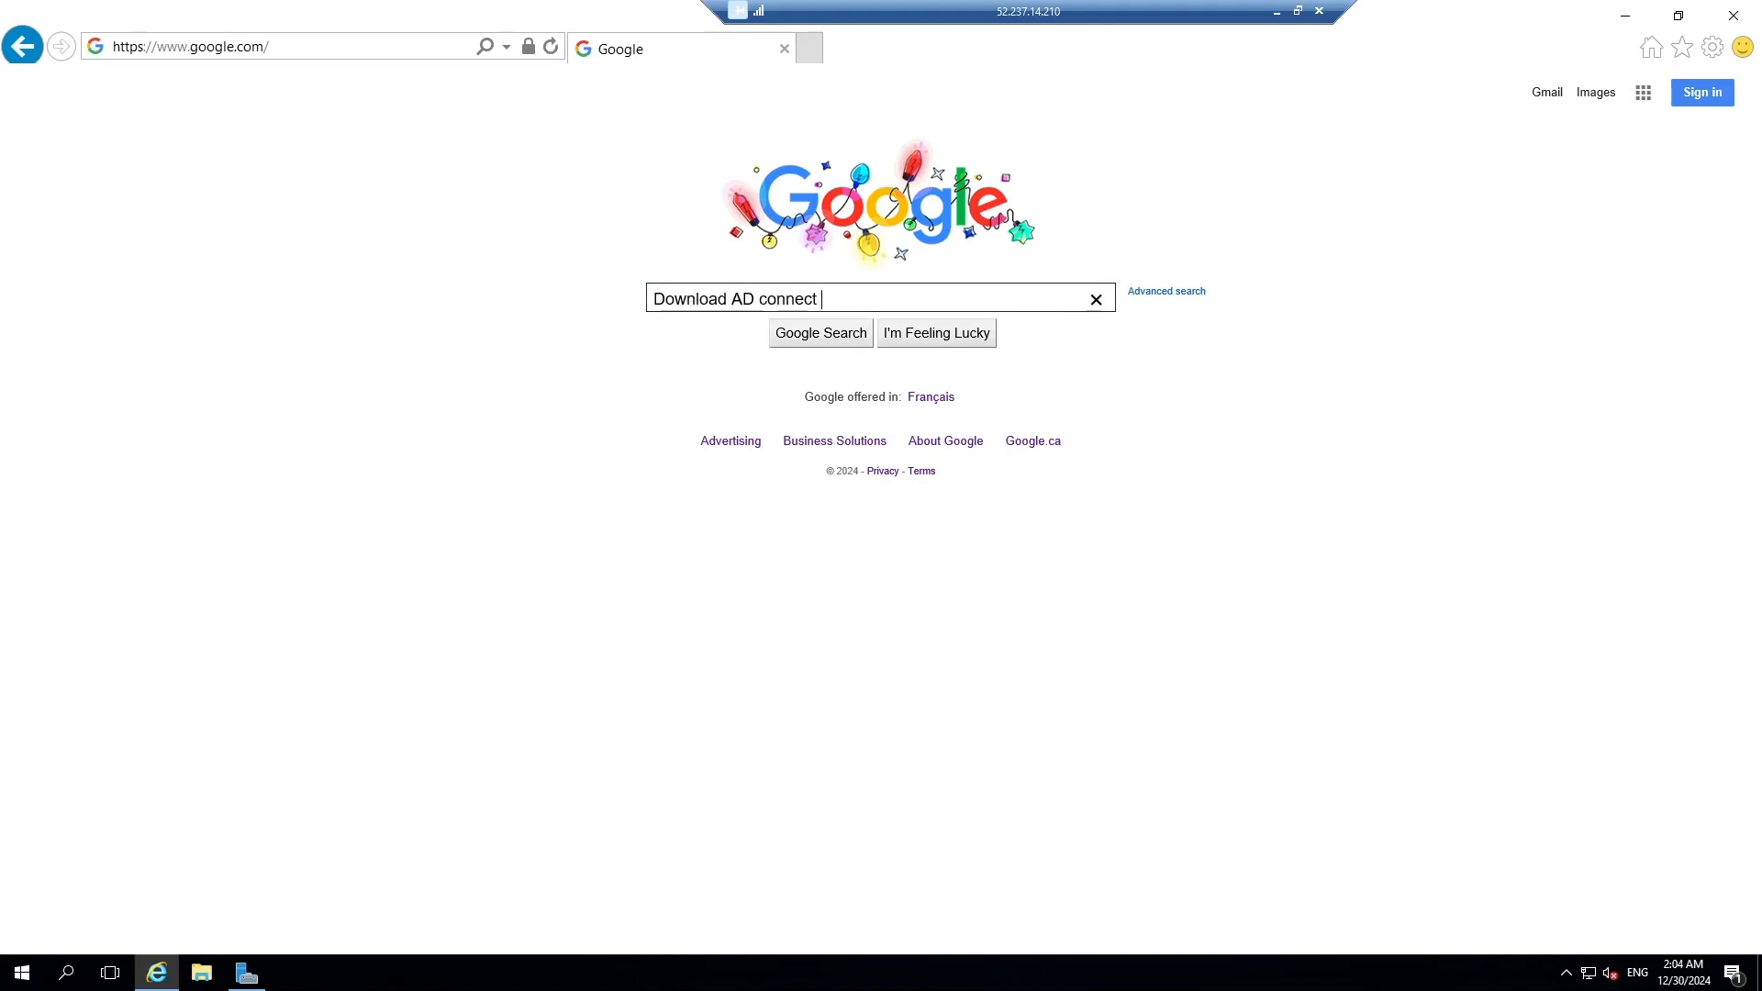
pyautogui.press('Return')
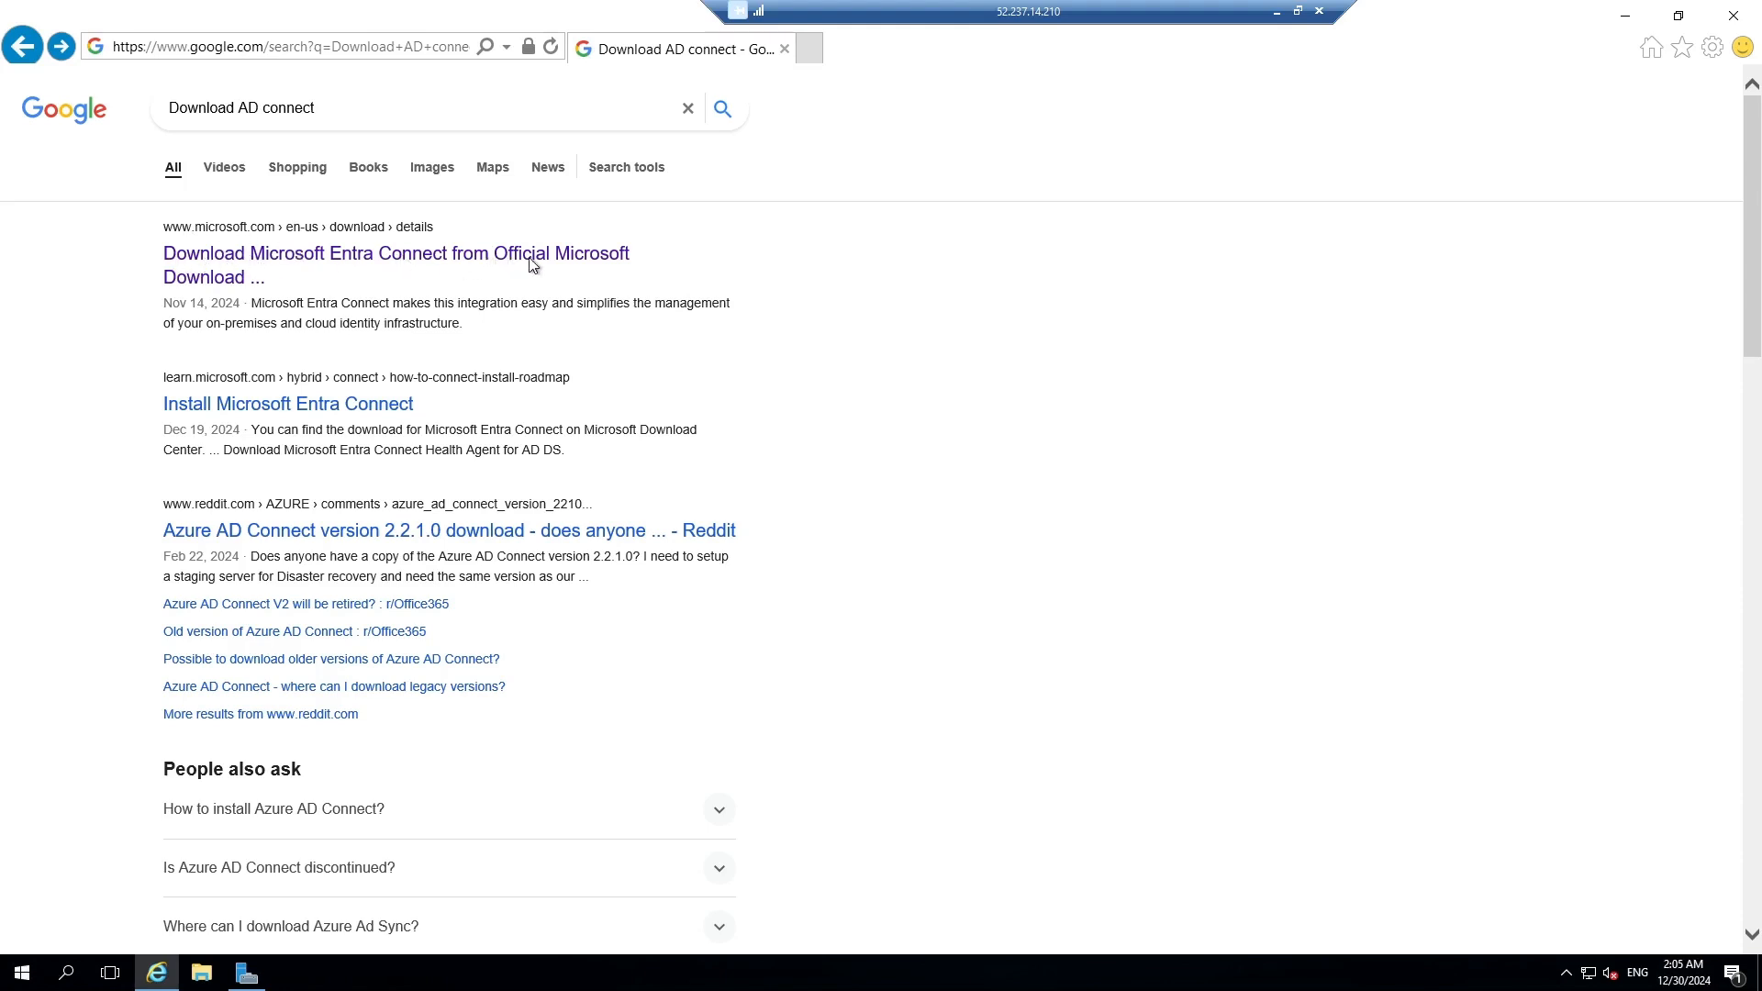
# Open the official Microsoft Entra Connect download page and start the download.
pyautogui.click(339, 266)
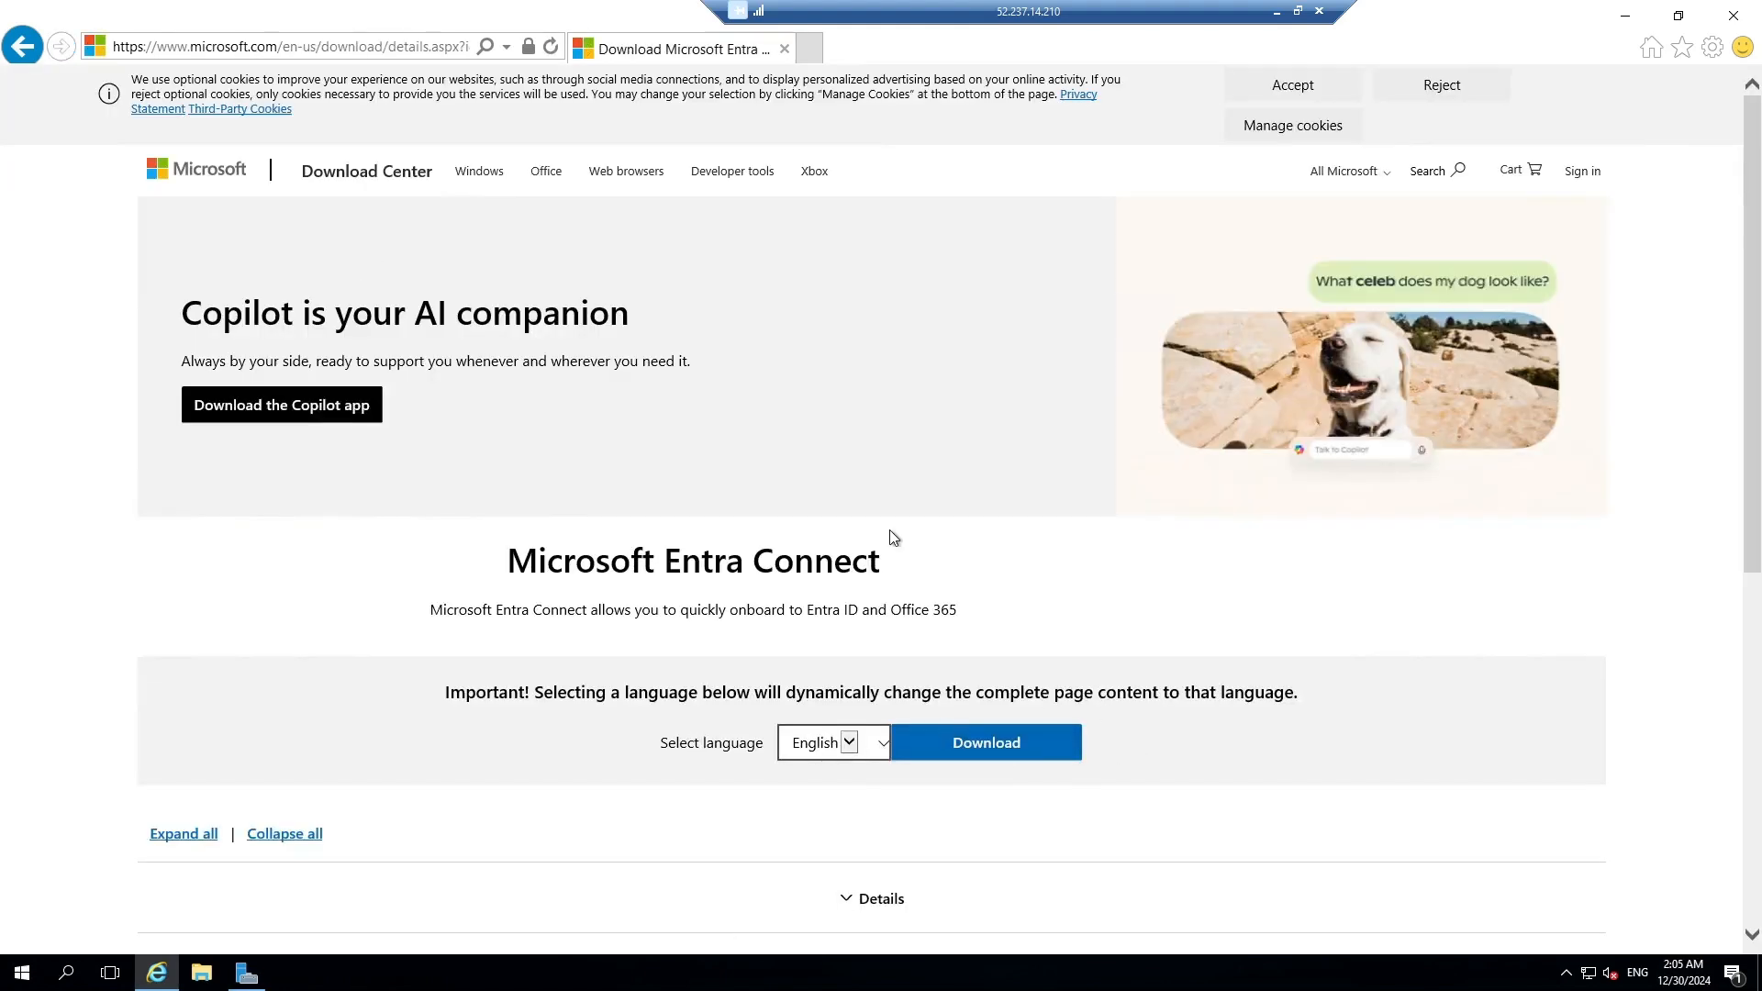
pyautogui.scroll(-4, 889, 535)
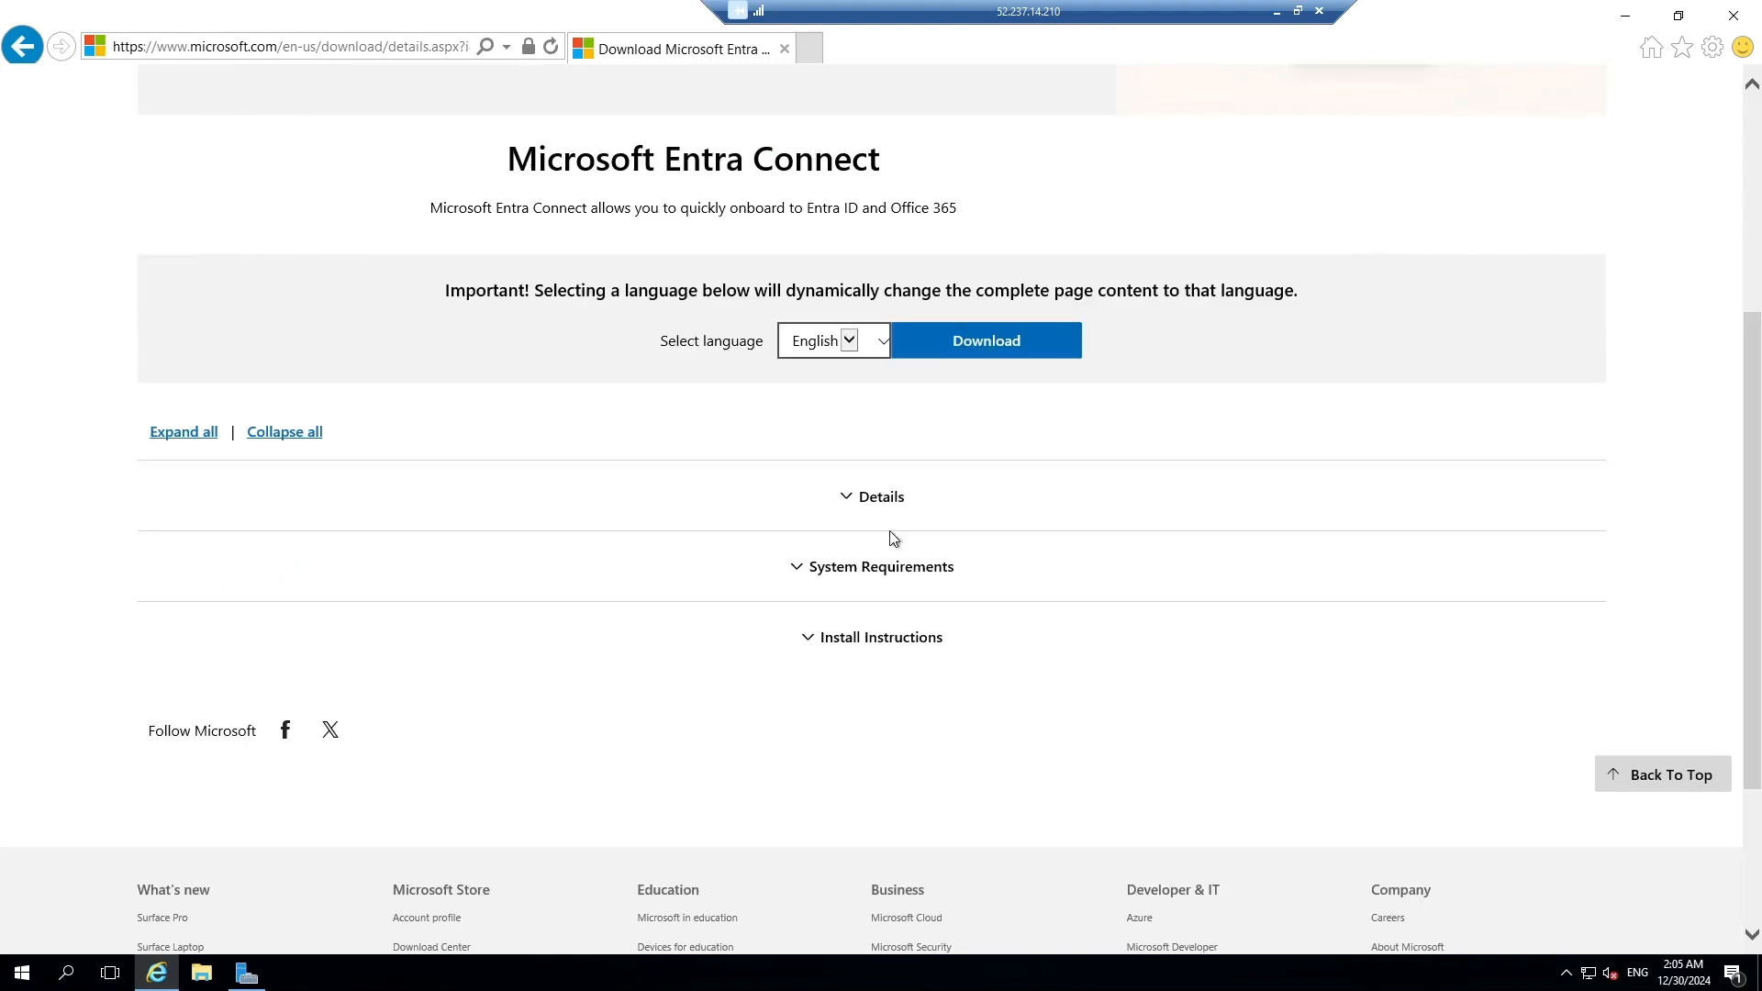
pyautogui.click(985, 356)
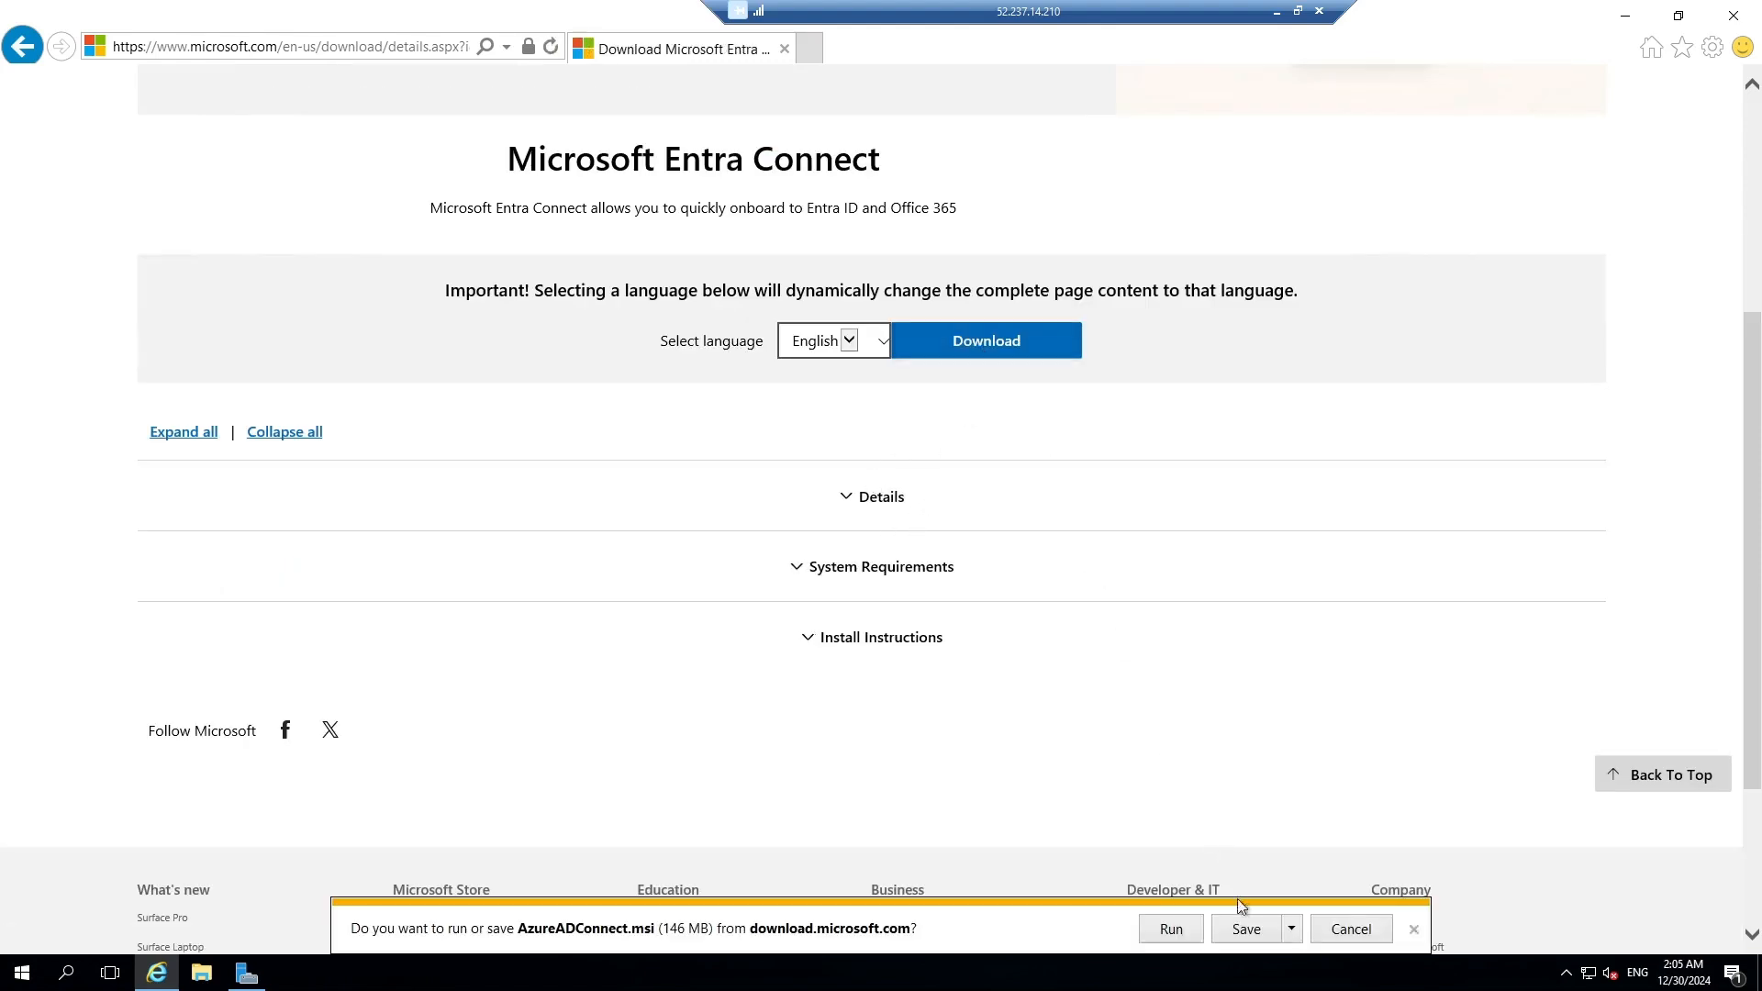
# Save AzureADConnect.msi and run it past the security warning.
pyautogui.click(1290, 930)
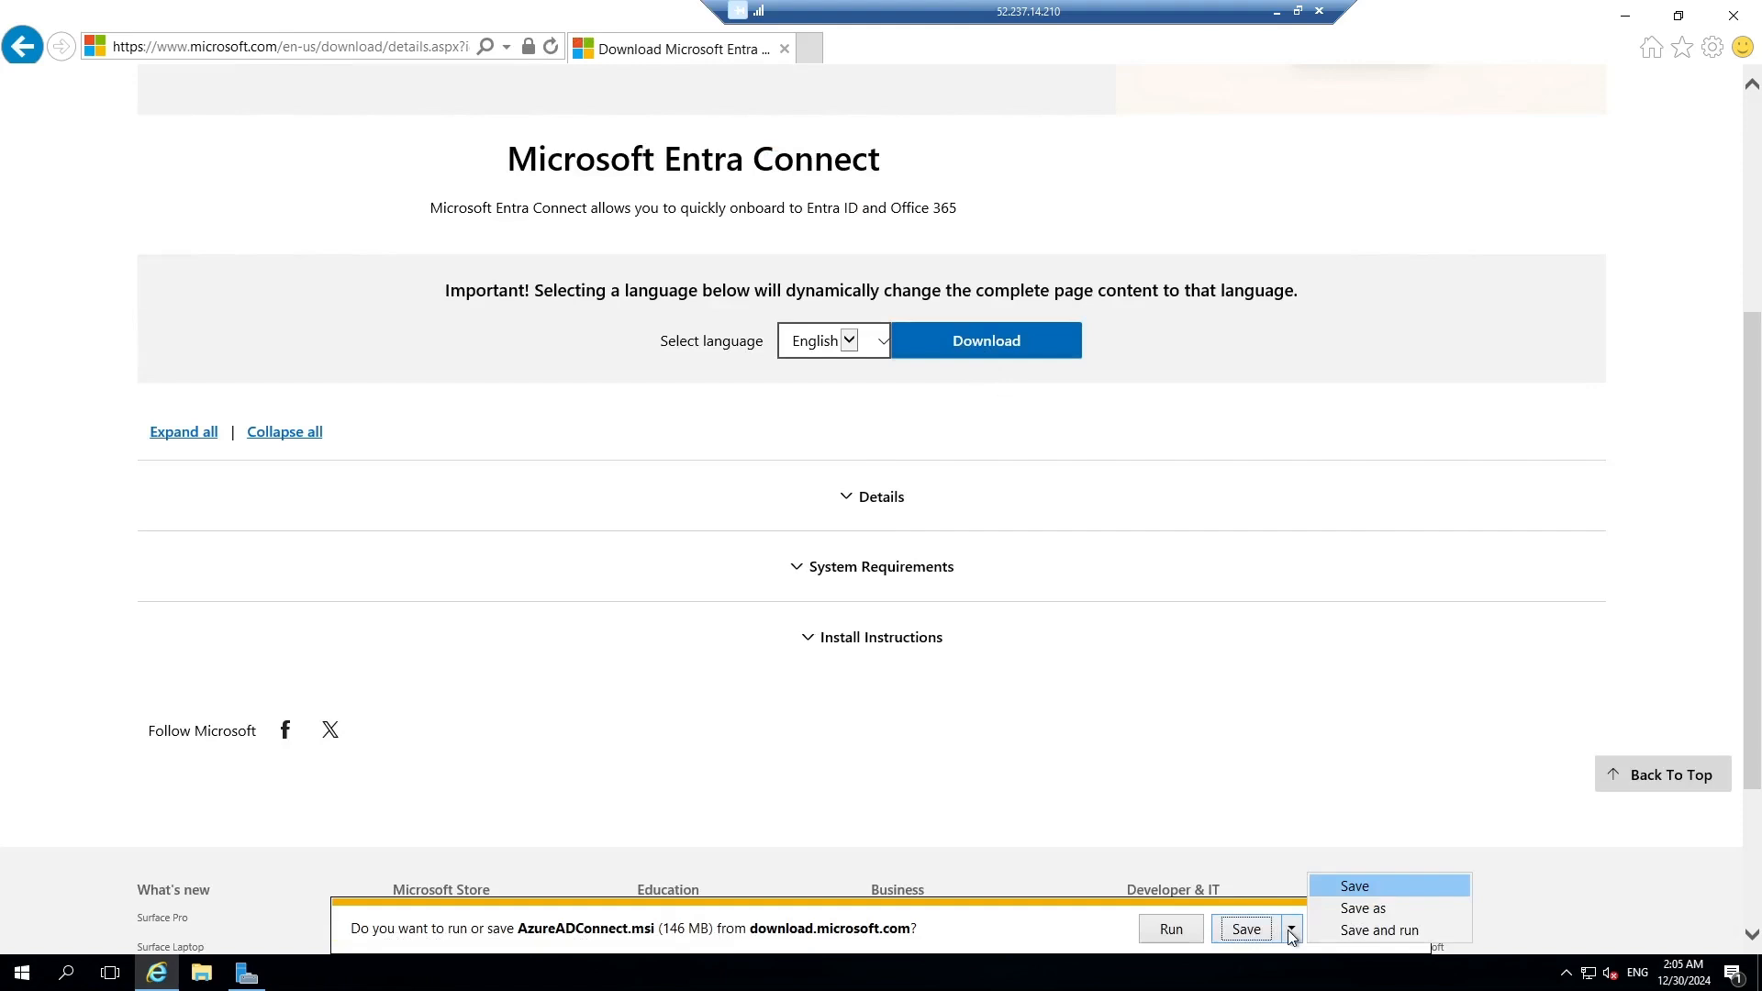
pyautogui.click(1259, 797)
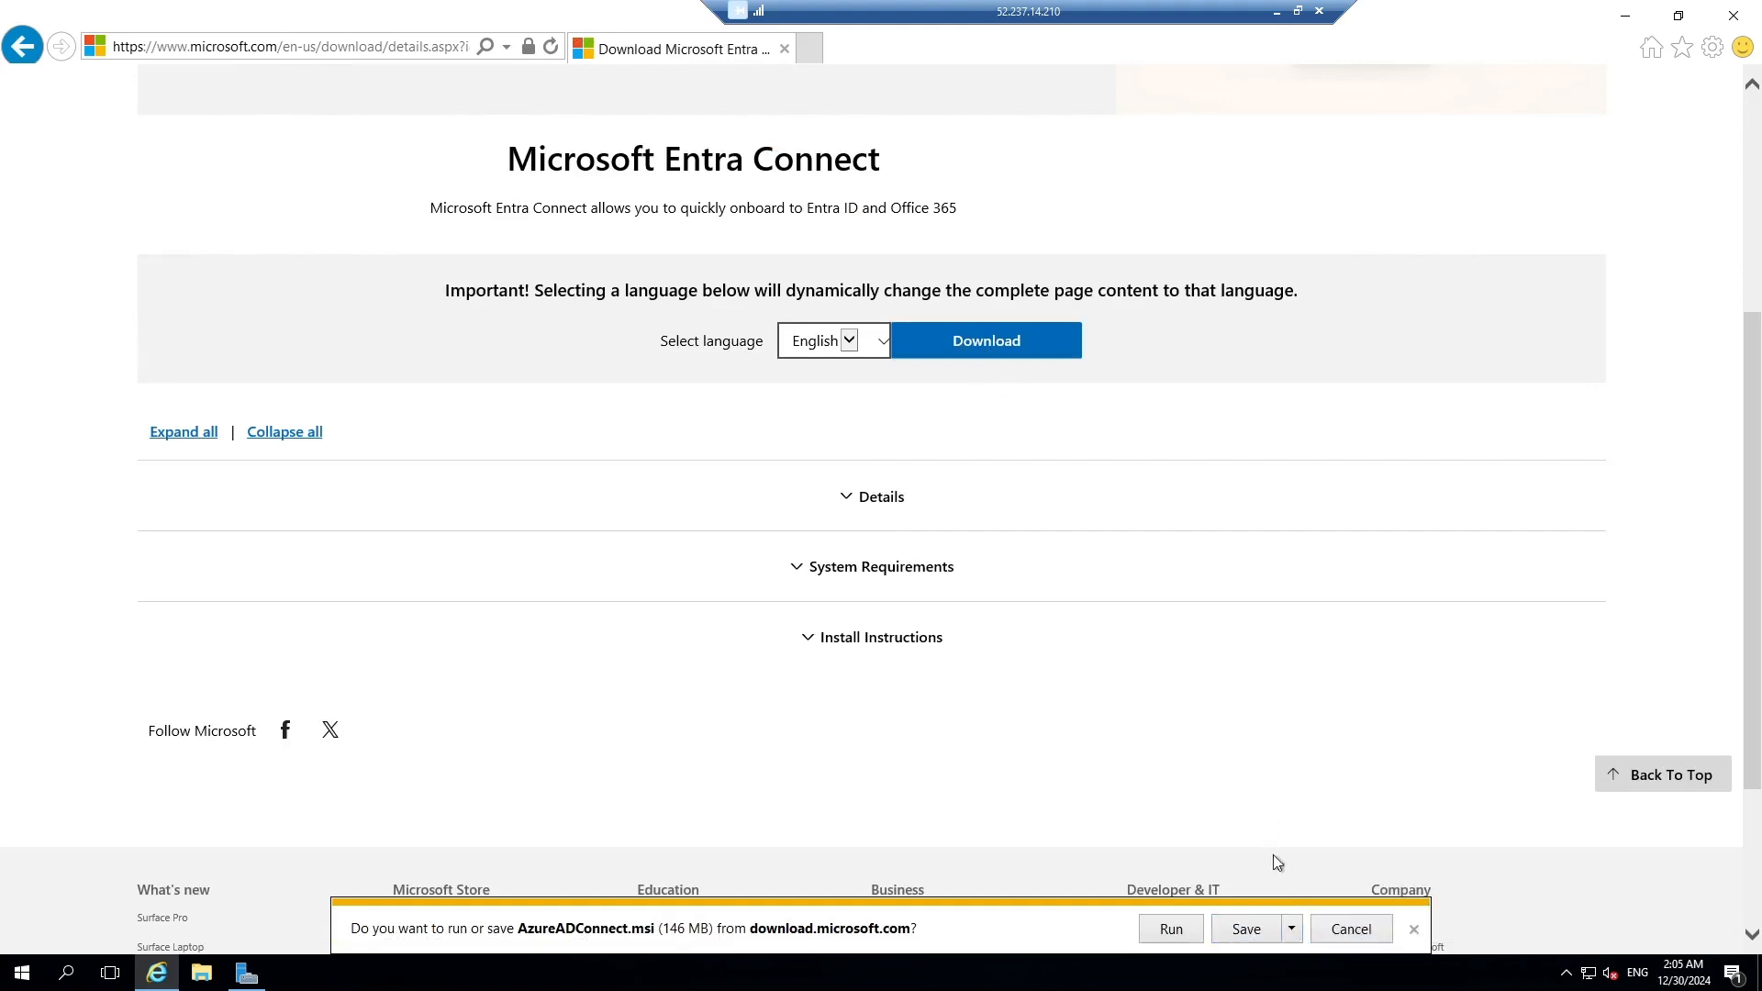
pyautogui.click(1290, 929)
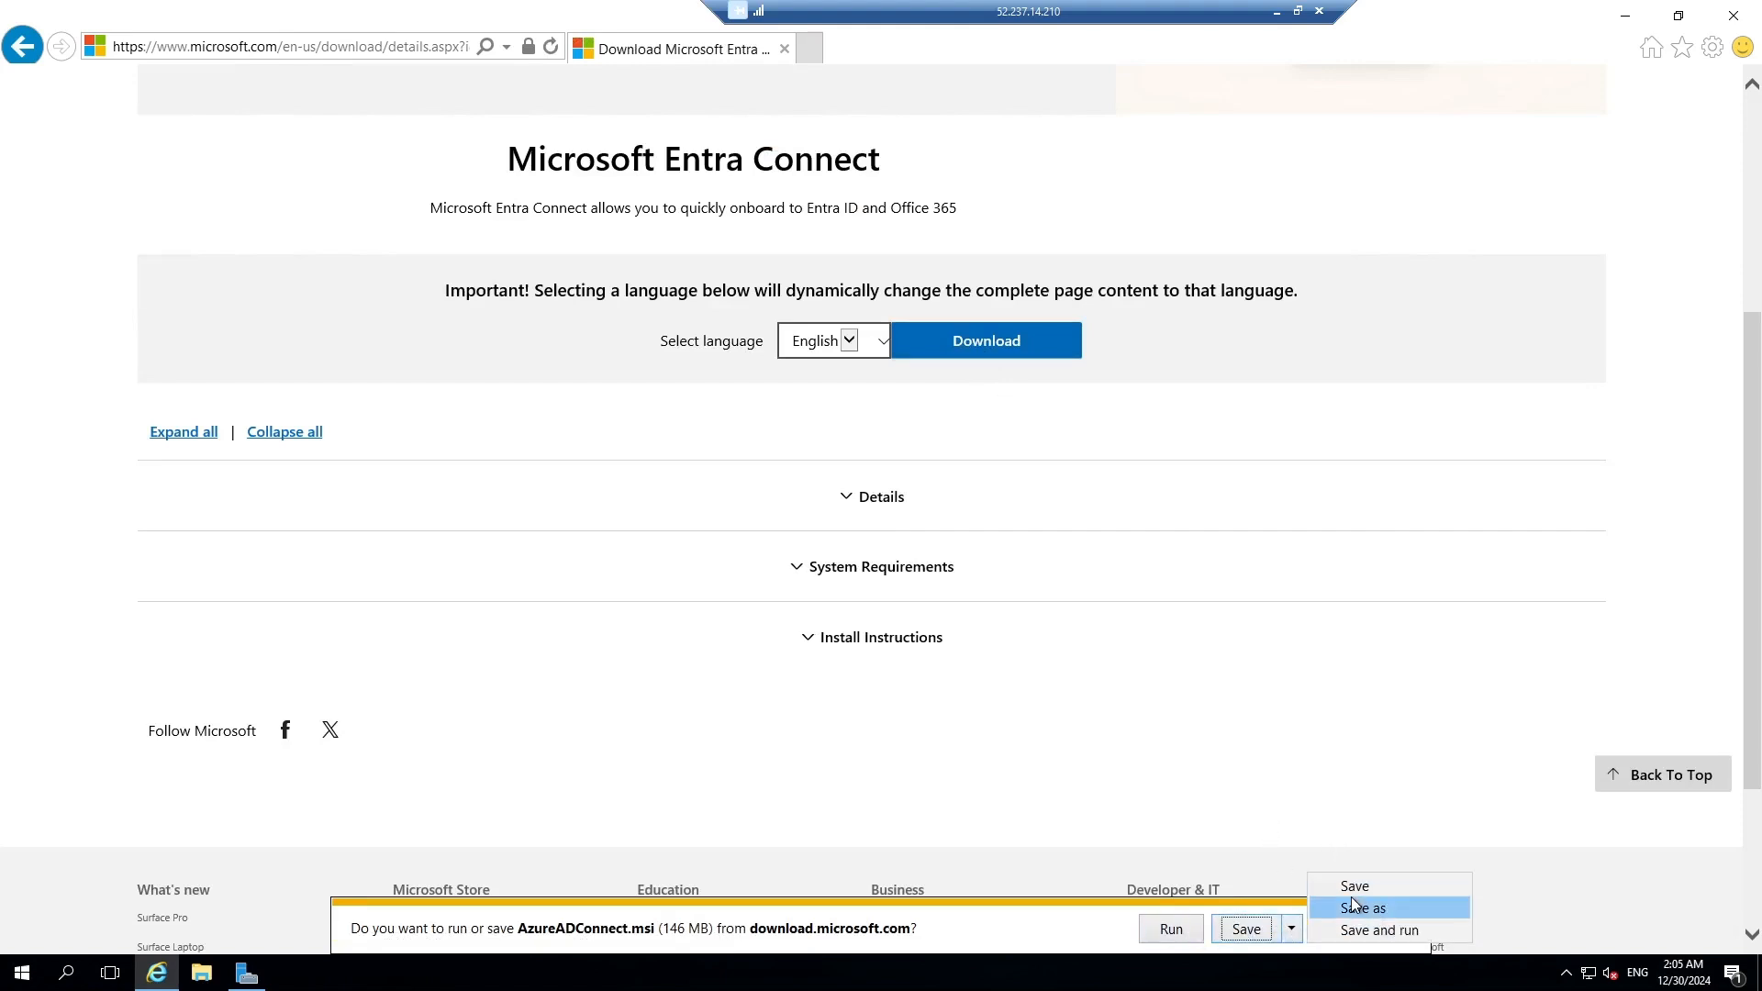
pyautogui.click(1357, 887)
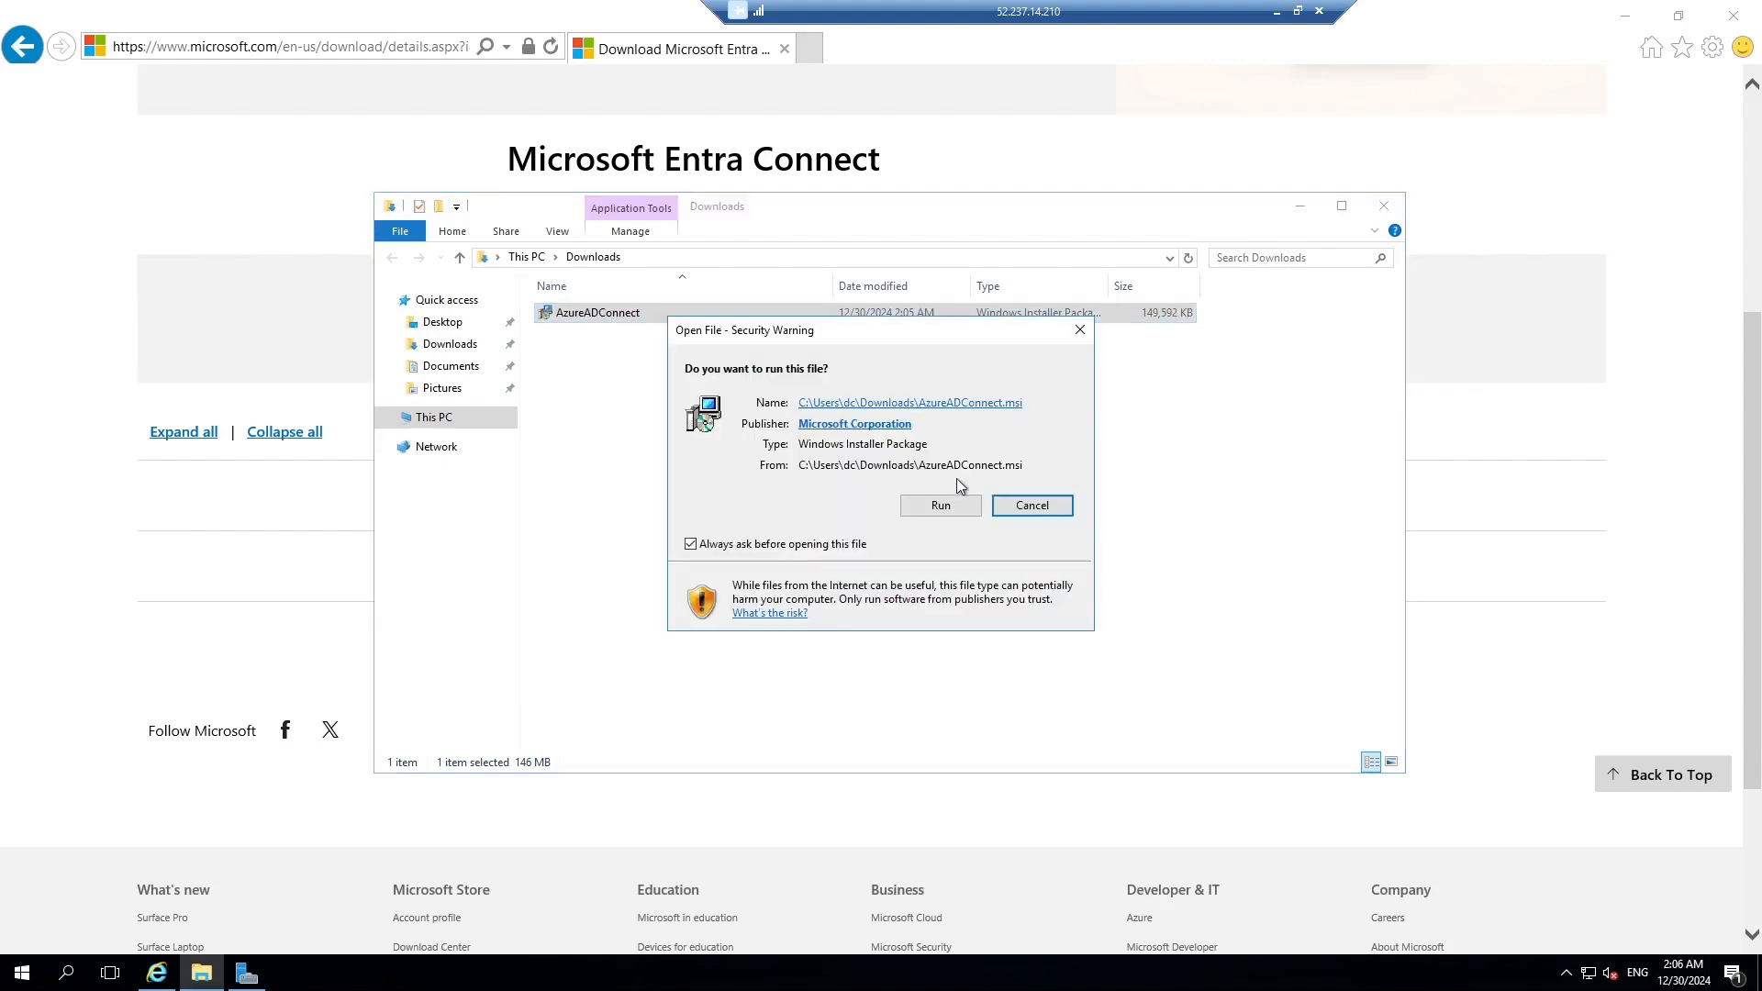
pyautogui.click(951, 504)
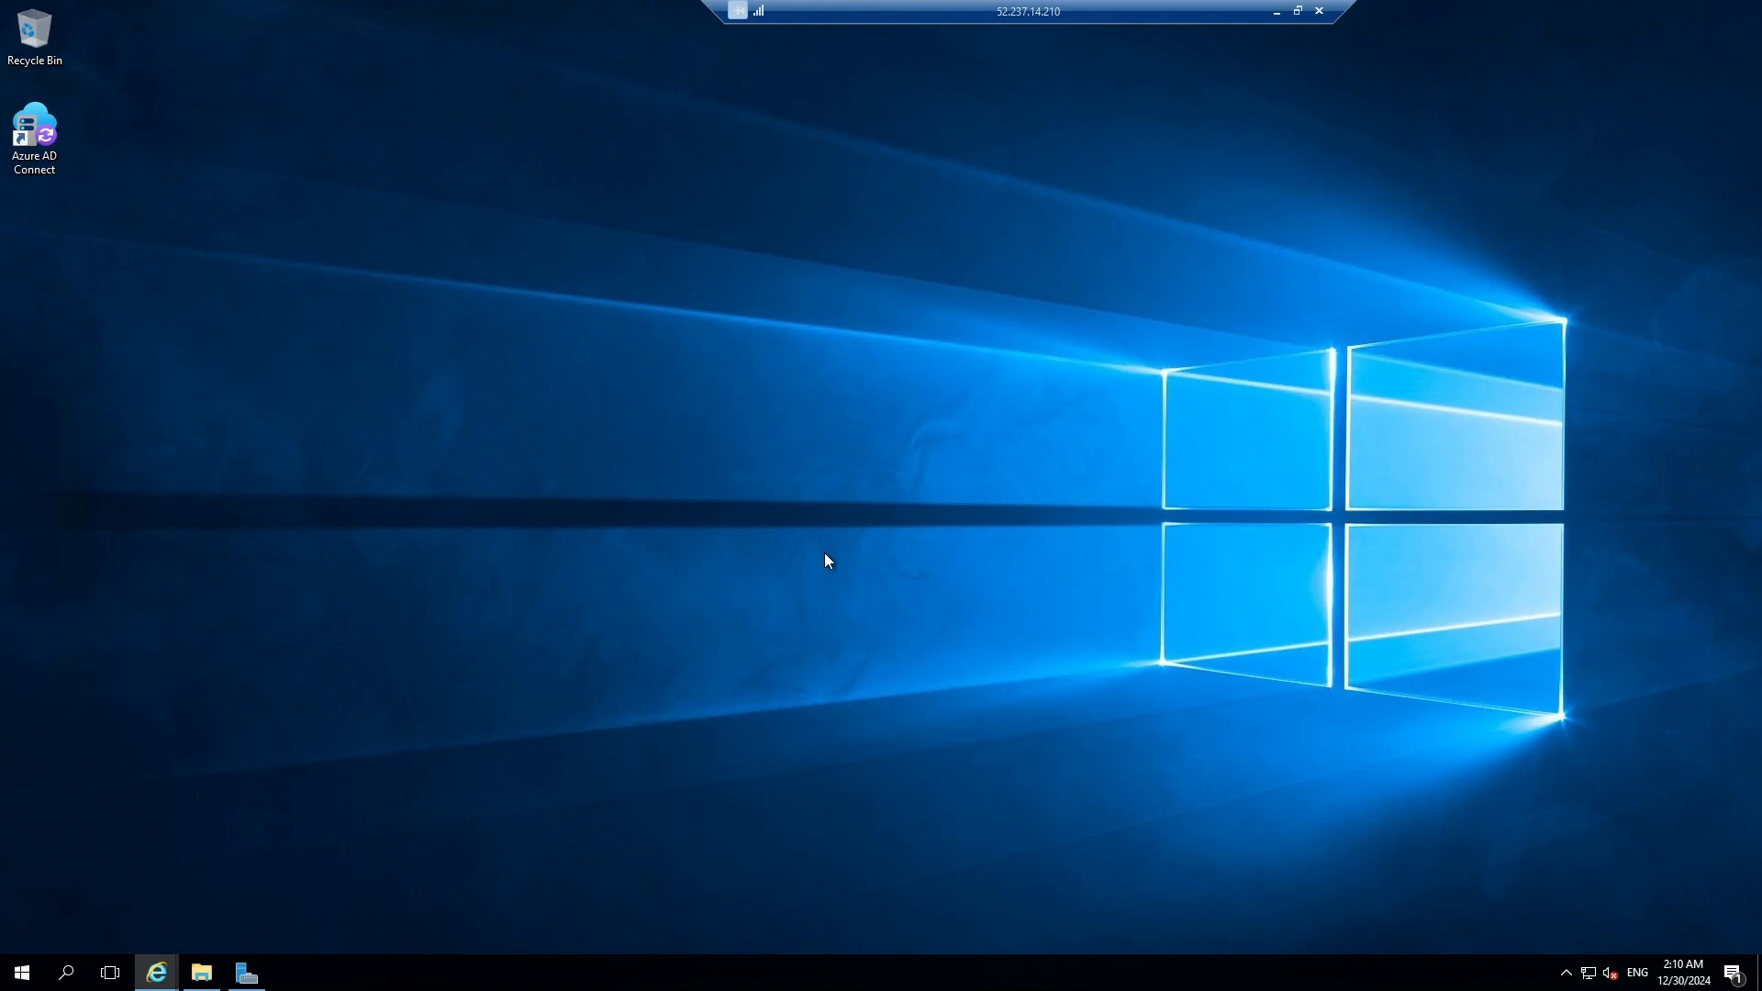
# Start Azure AD Connect from the desktop, agree to the license terms, and choose Customize.
pyautogui.click(43, 137)
pyautogui.doubleClick(43, 137)
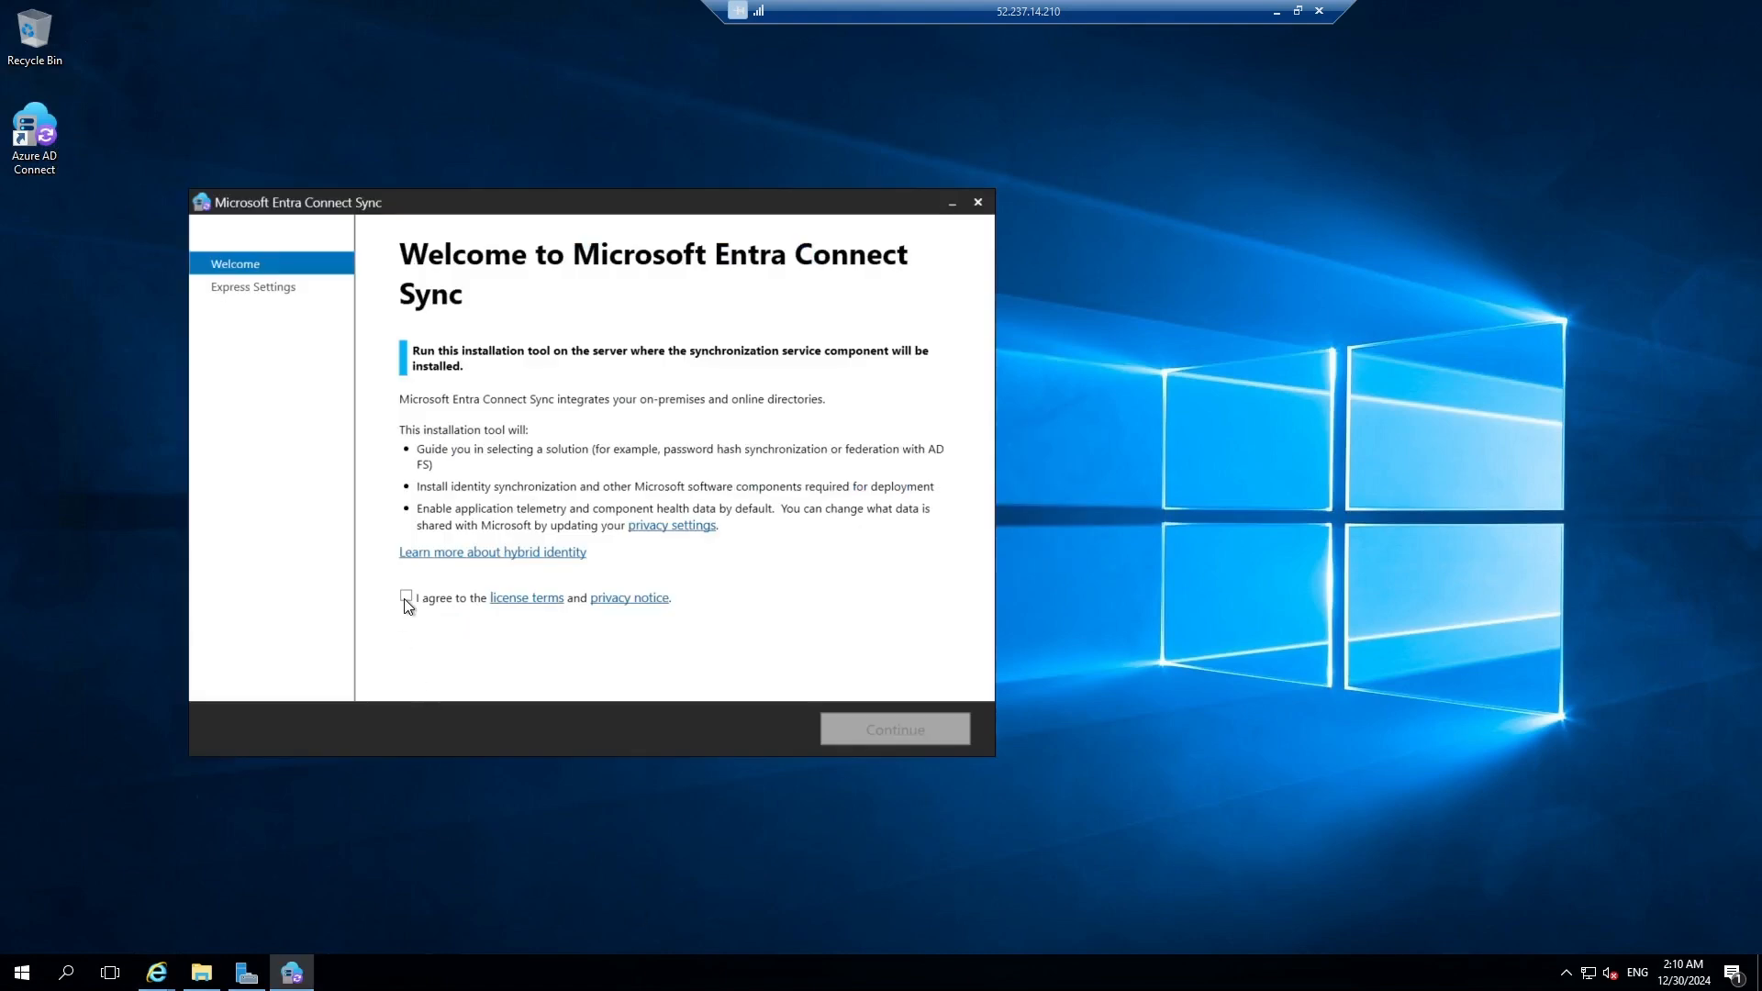
pyautogui.click(407, 597)
pyautogui.click(925, 723)
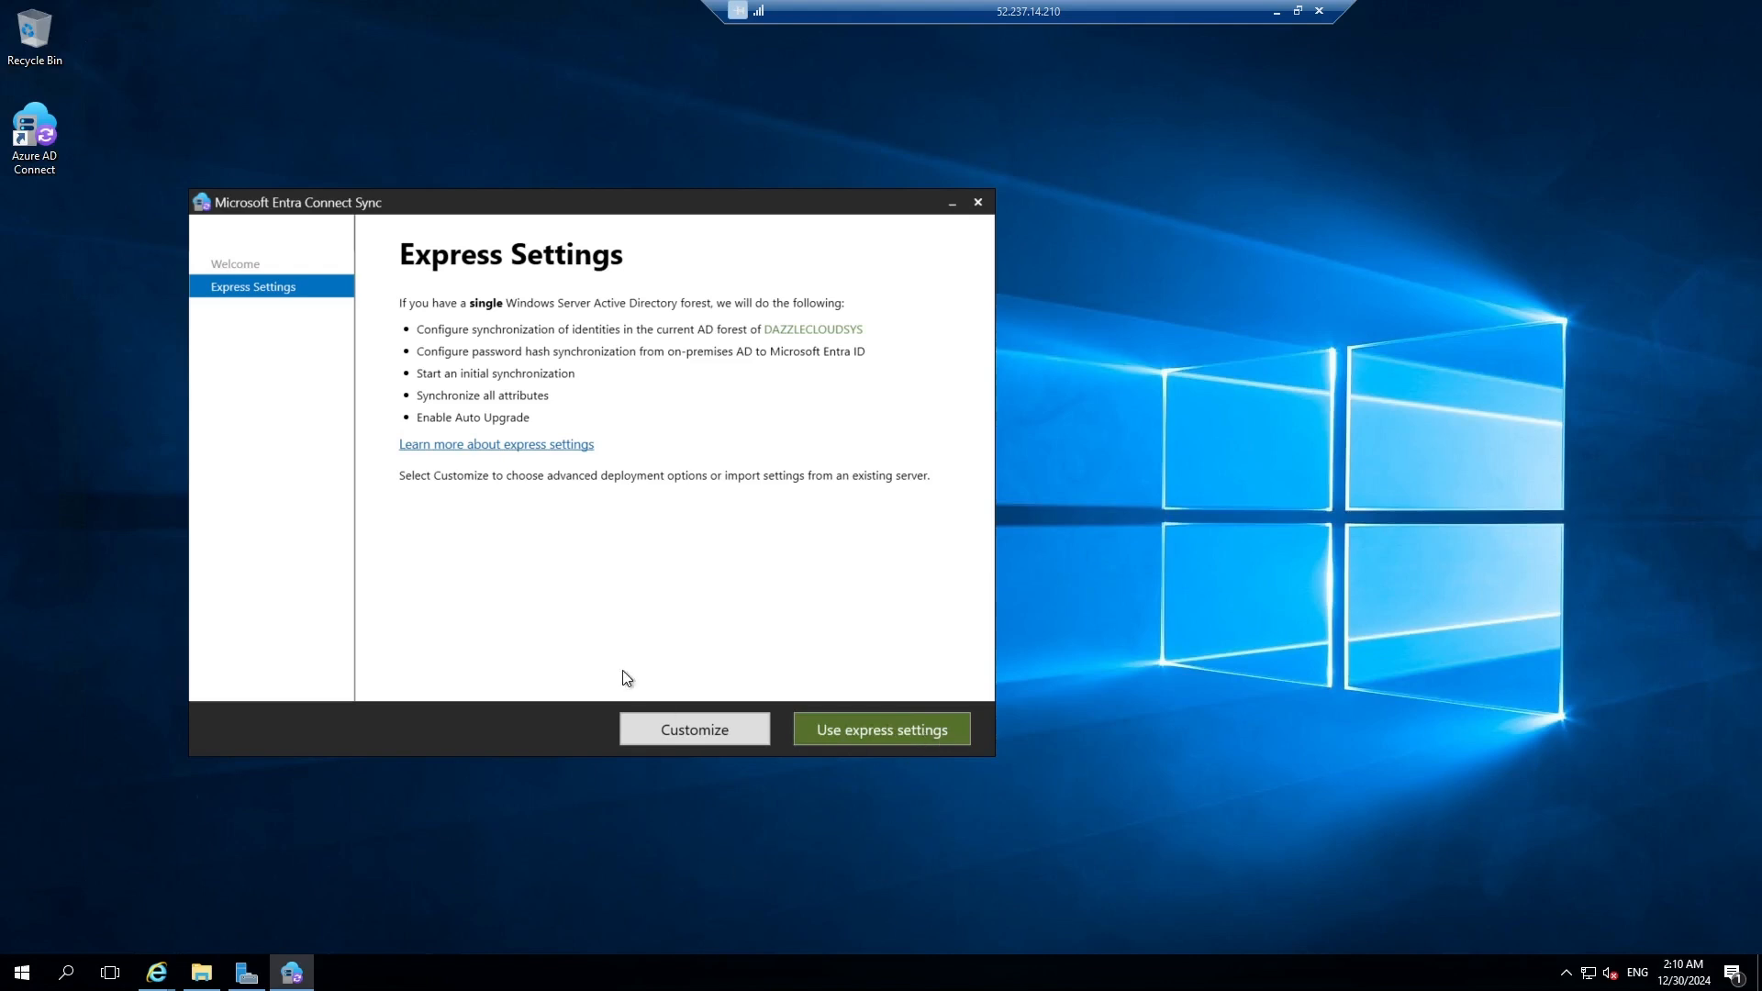
pyautogui.click(707, 733)
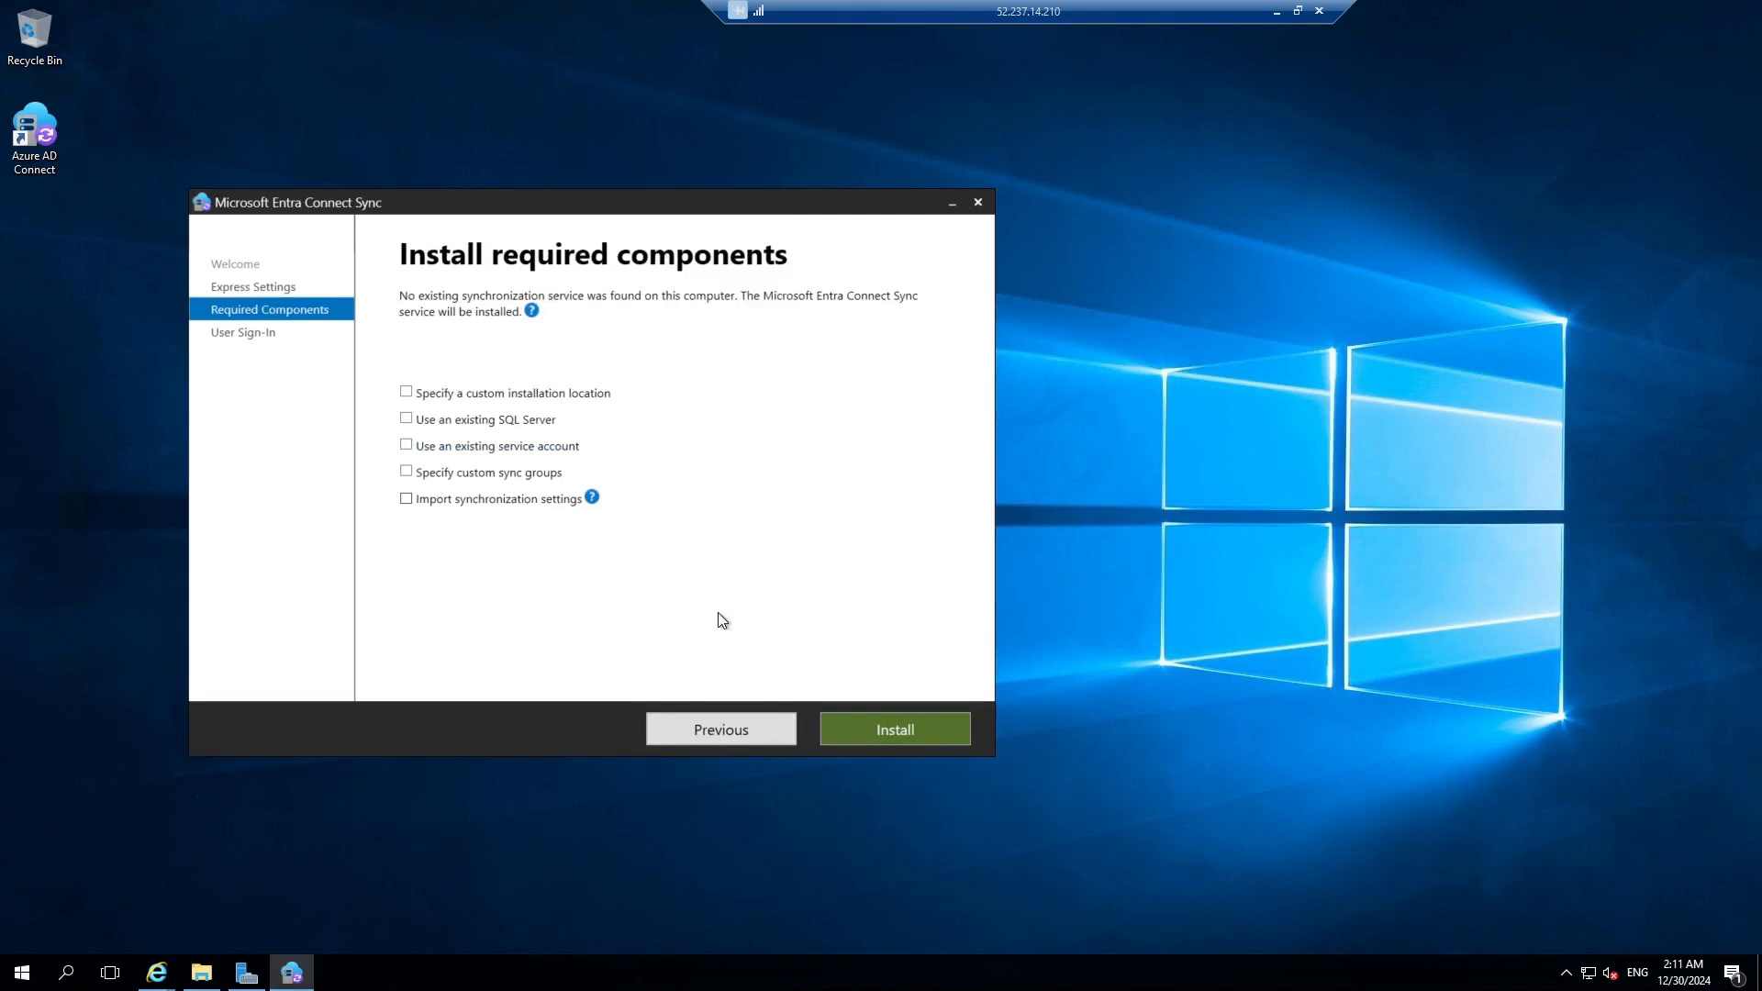
# Install the required synchronization components to reach User sign-in with Password Hash Synchronization.
pyautogui.click(918, 734)
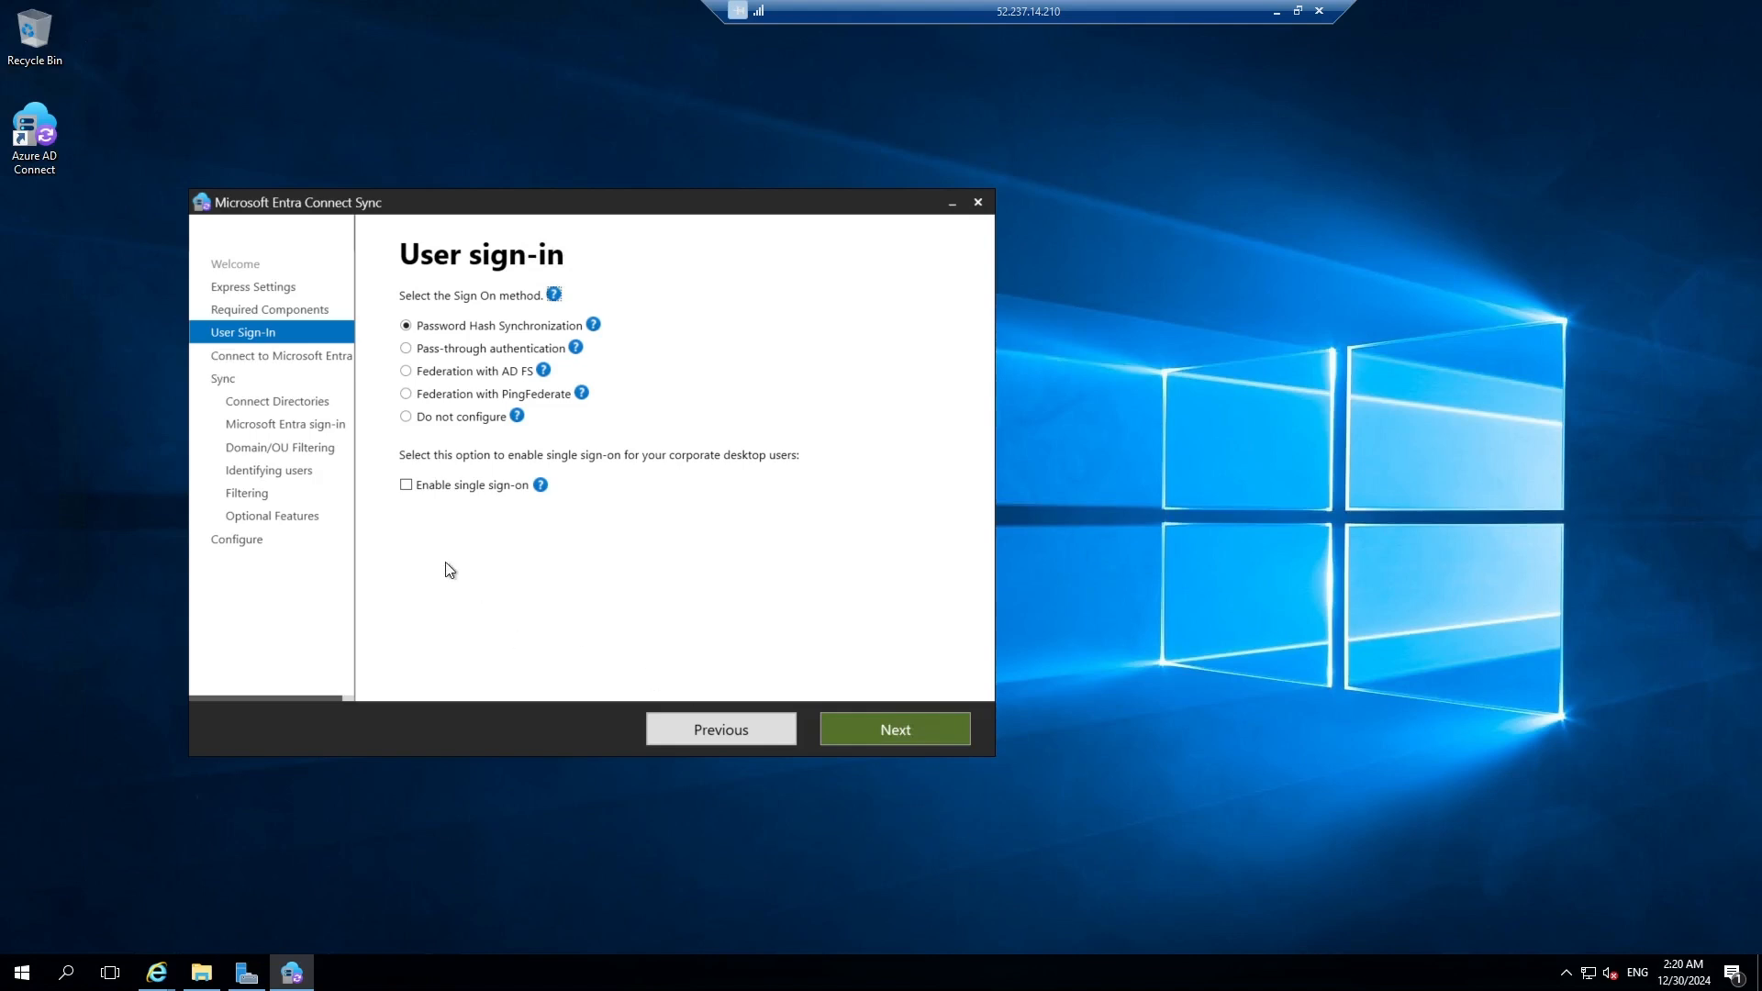
# Tick Enable single sign-on and continue to Connect to Microsoft Entra ID.
pyautogui.click(405, 488)
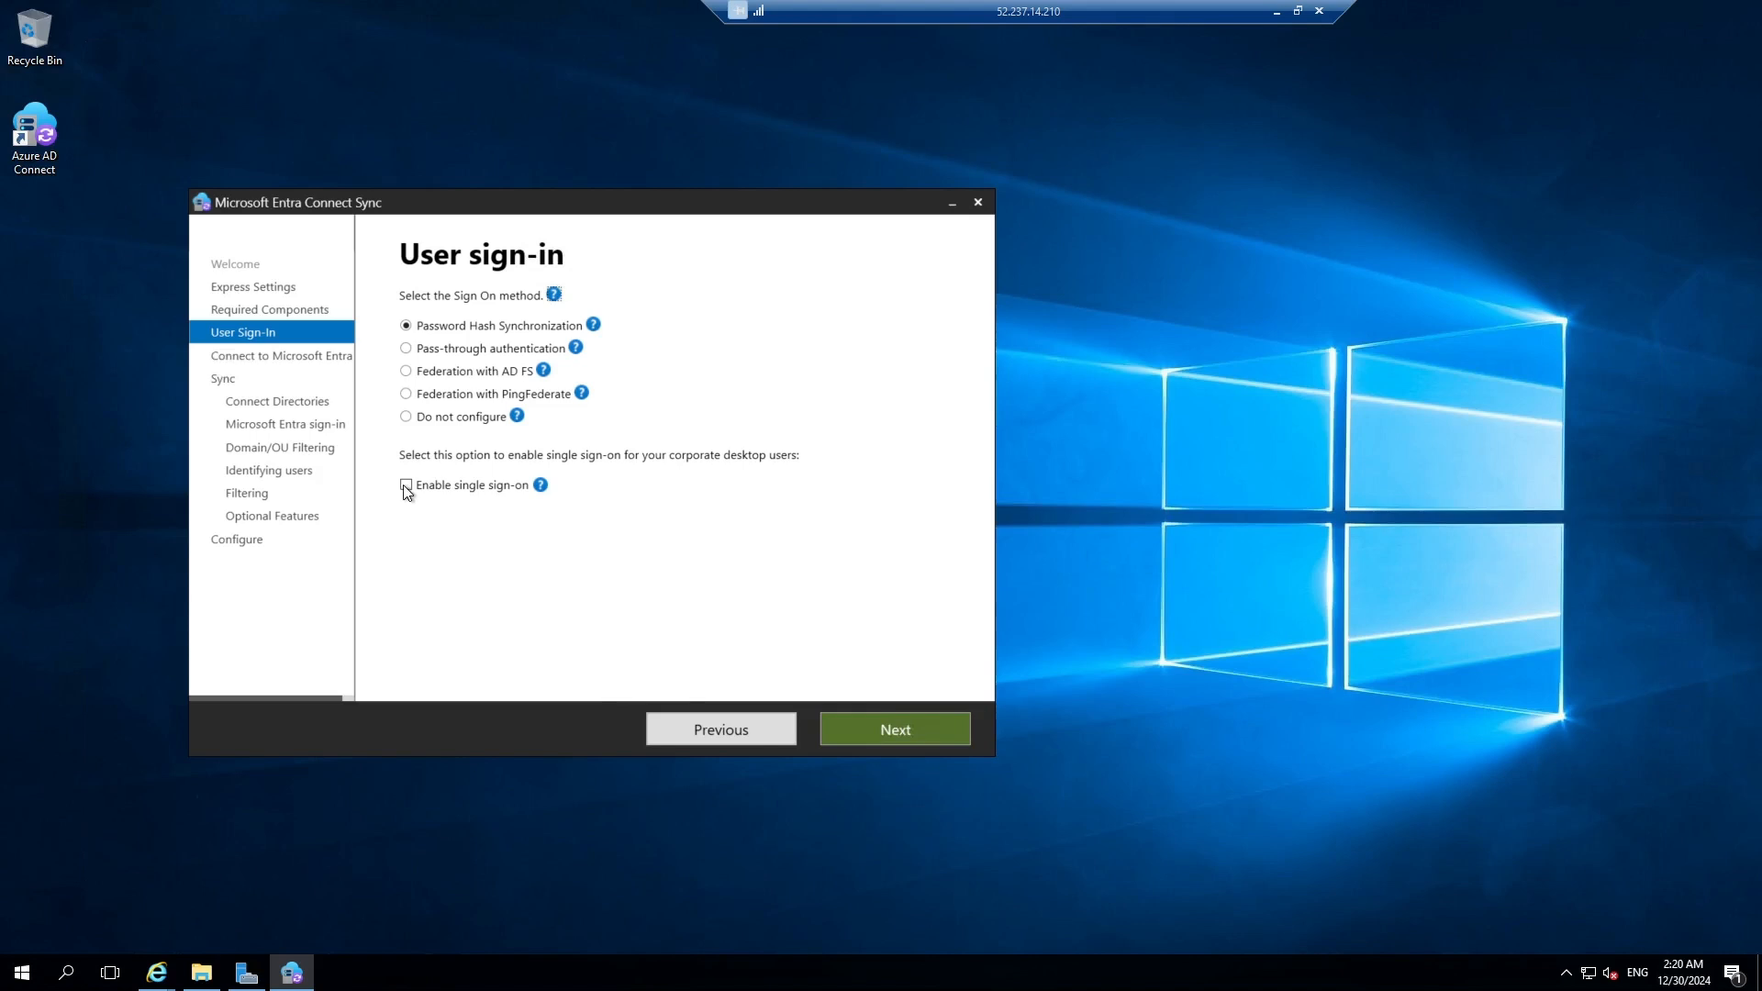
pyautogui.click(920, 734)
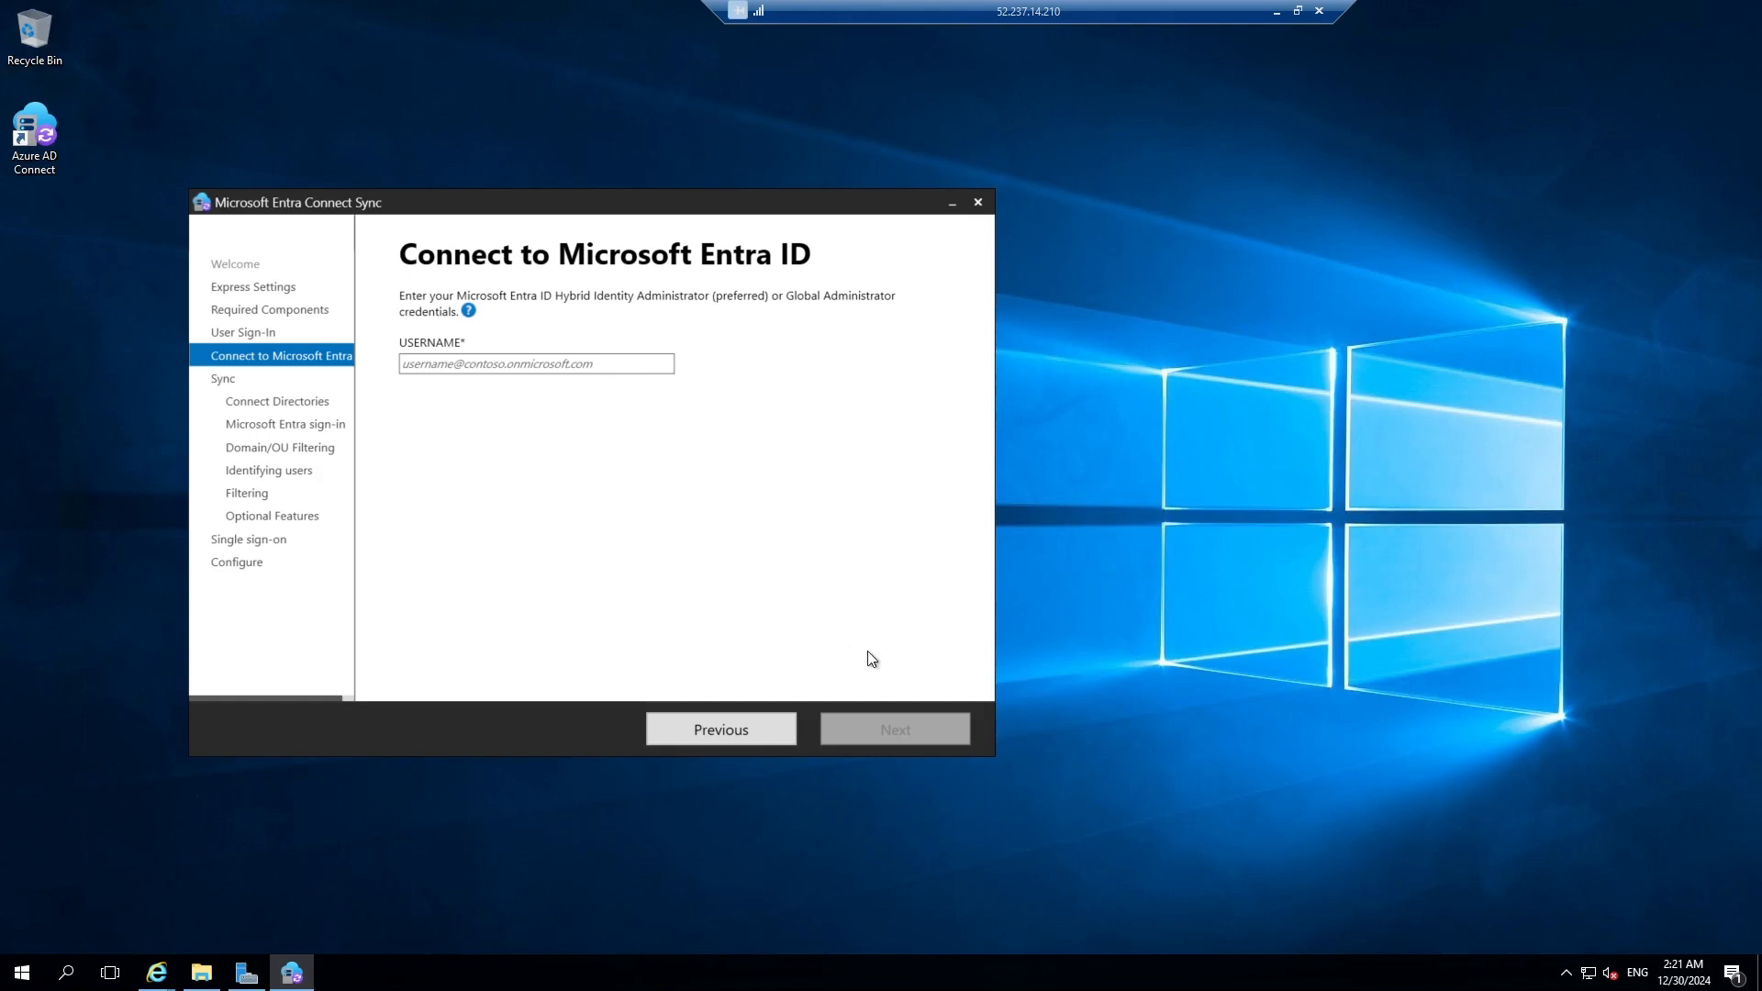
# Paste the administrator username into the Entra ID connection page and submit it.
pyautogui.click(437, 366)
pyautogui.hotkey('ctrl', 'v')
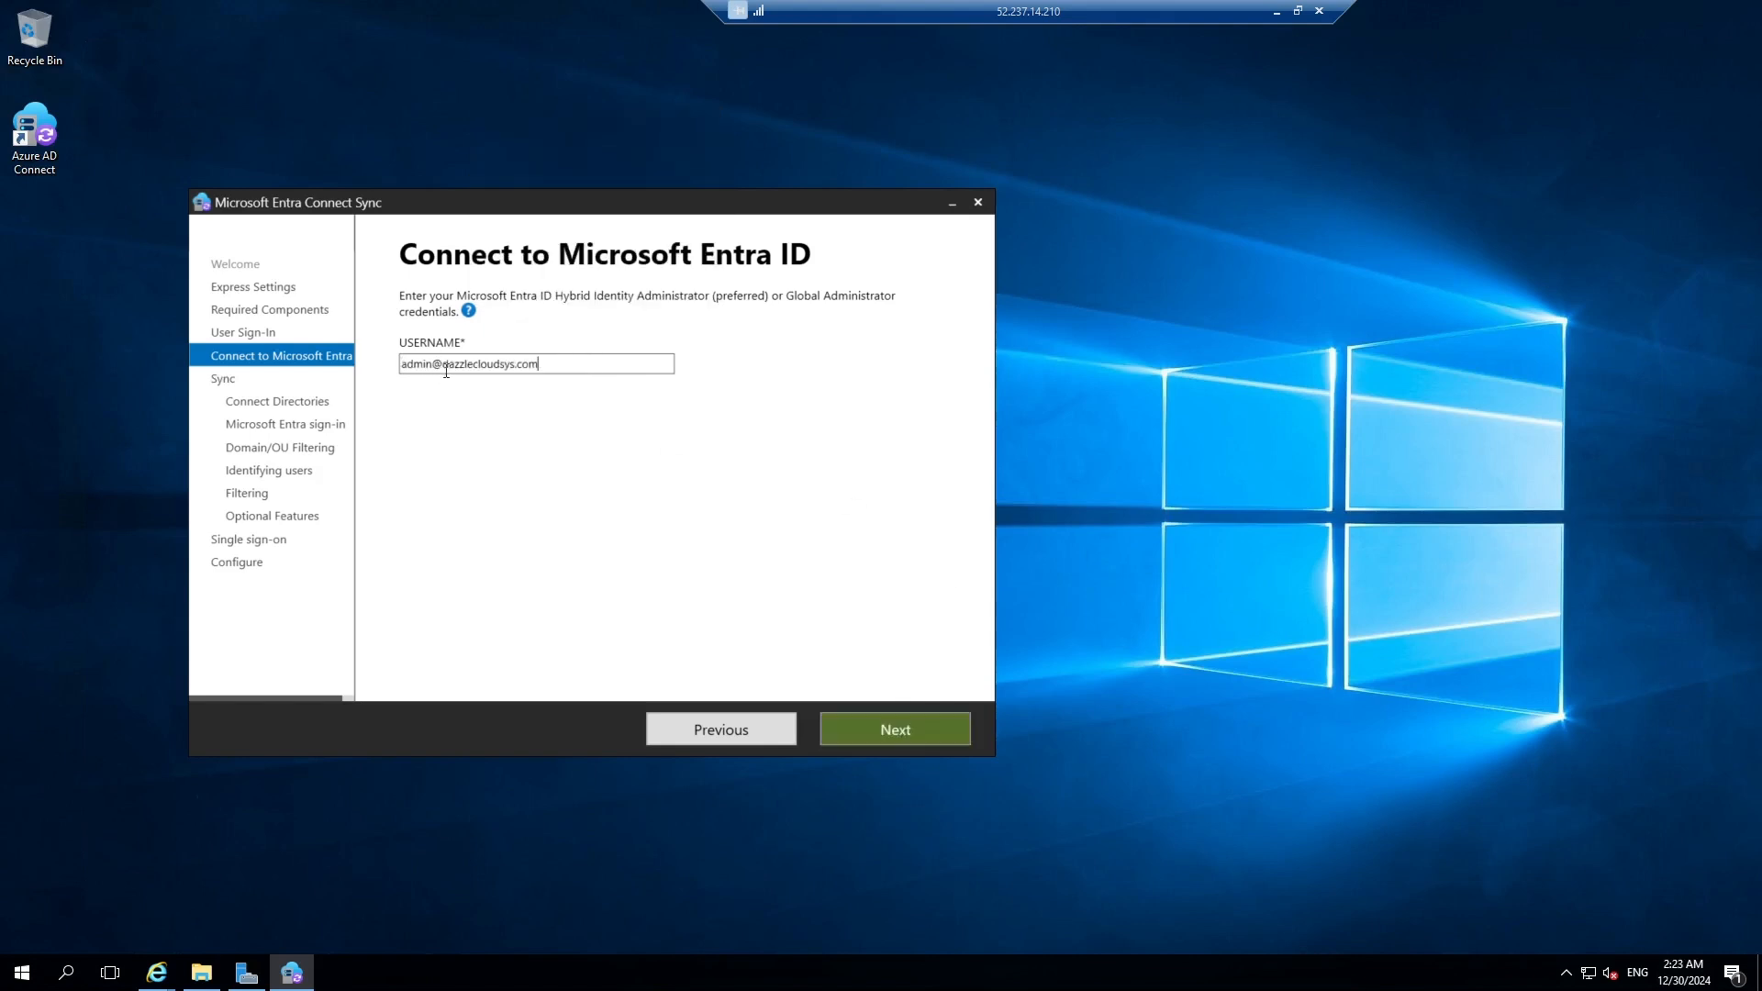
pyautogui.click(910, 732)
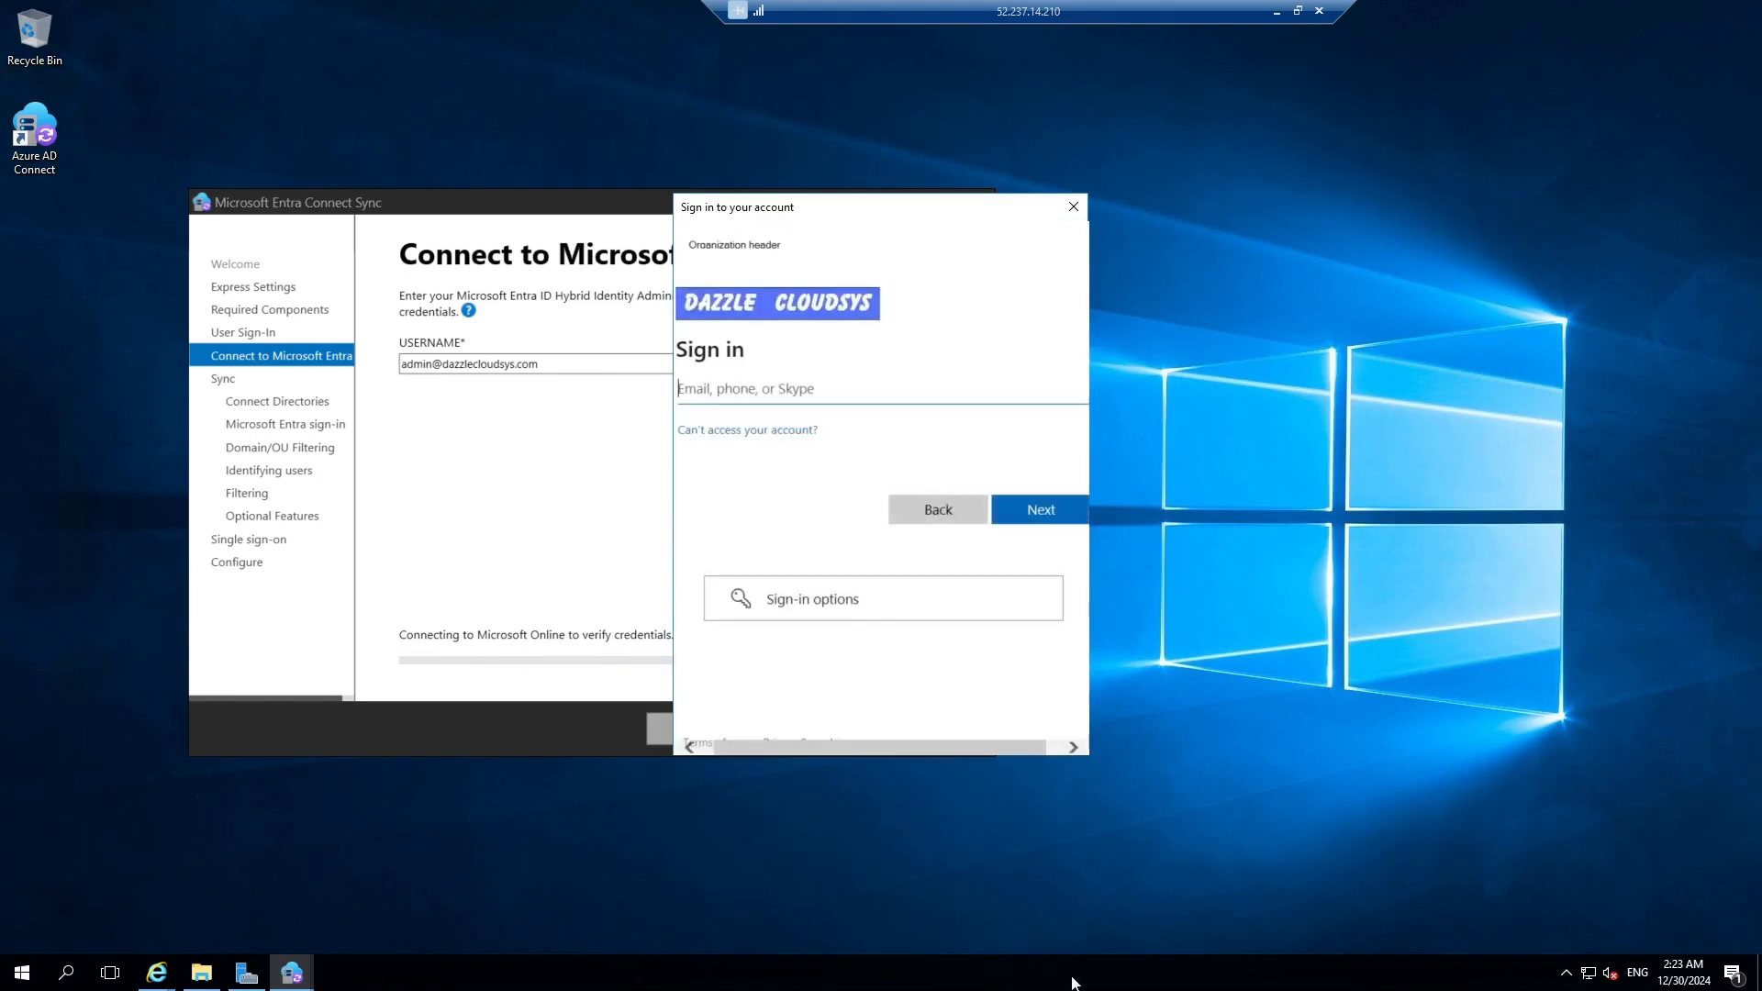
# Sign in with the administrator username and password, retrying after the password error.
pyautogui.hotkey('ctrl', 'v')
pyautogui.click(1050, 503)
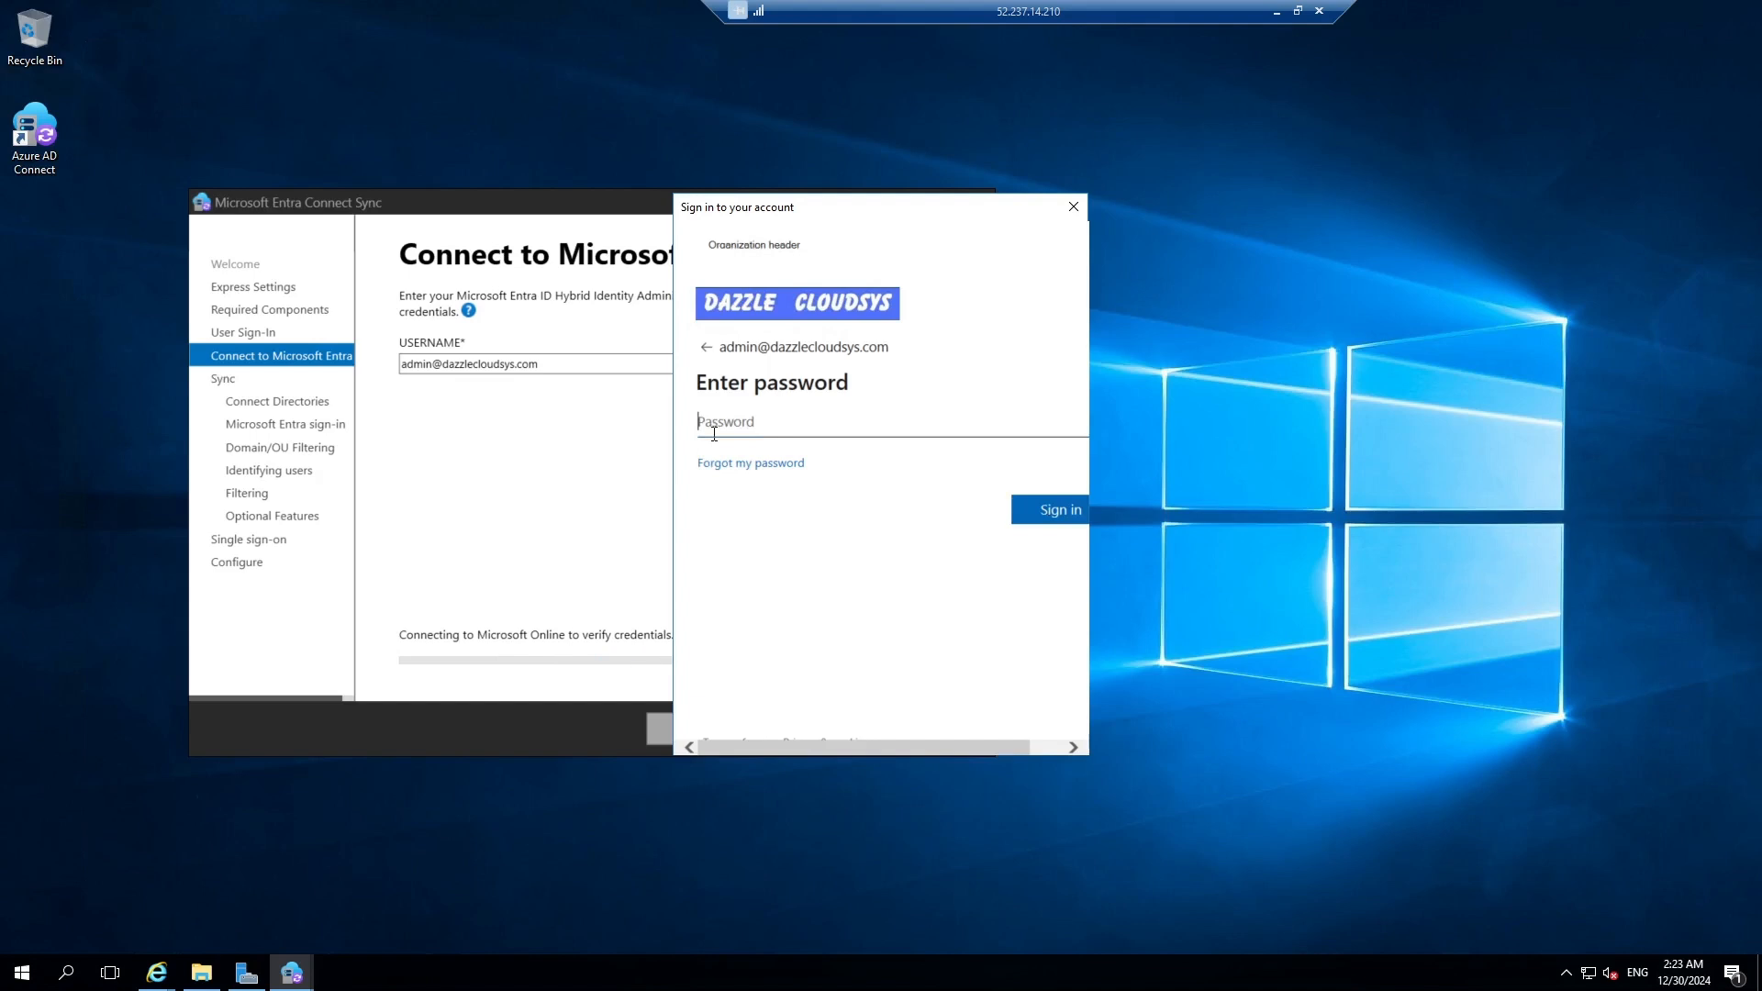
pyautogui.write('************')
pyautogui.press('Tab')
pyautogui.press('Return')
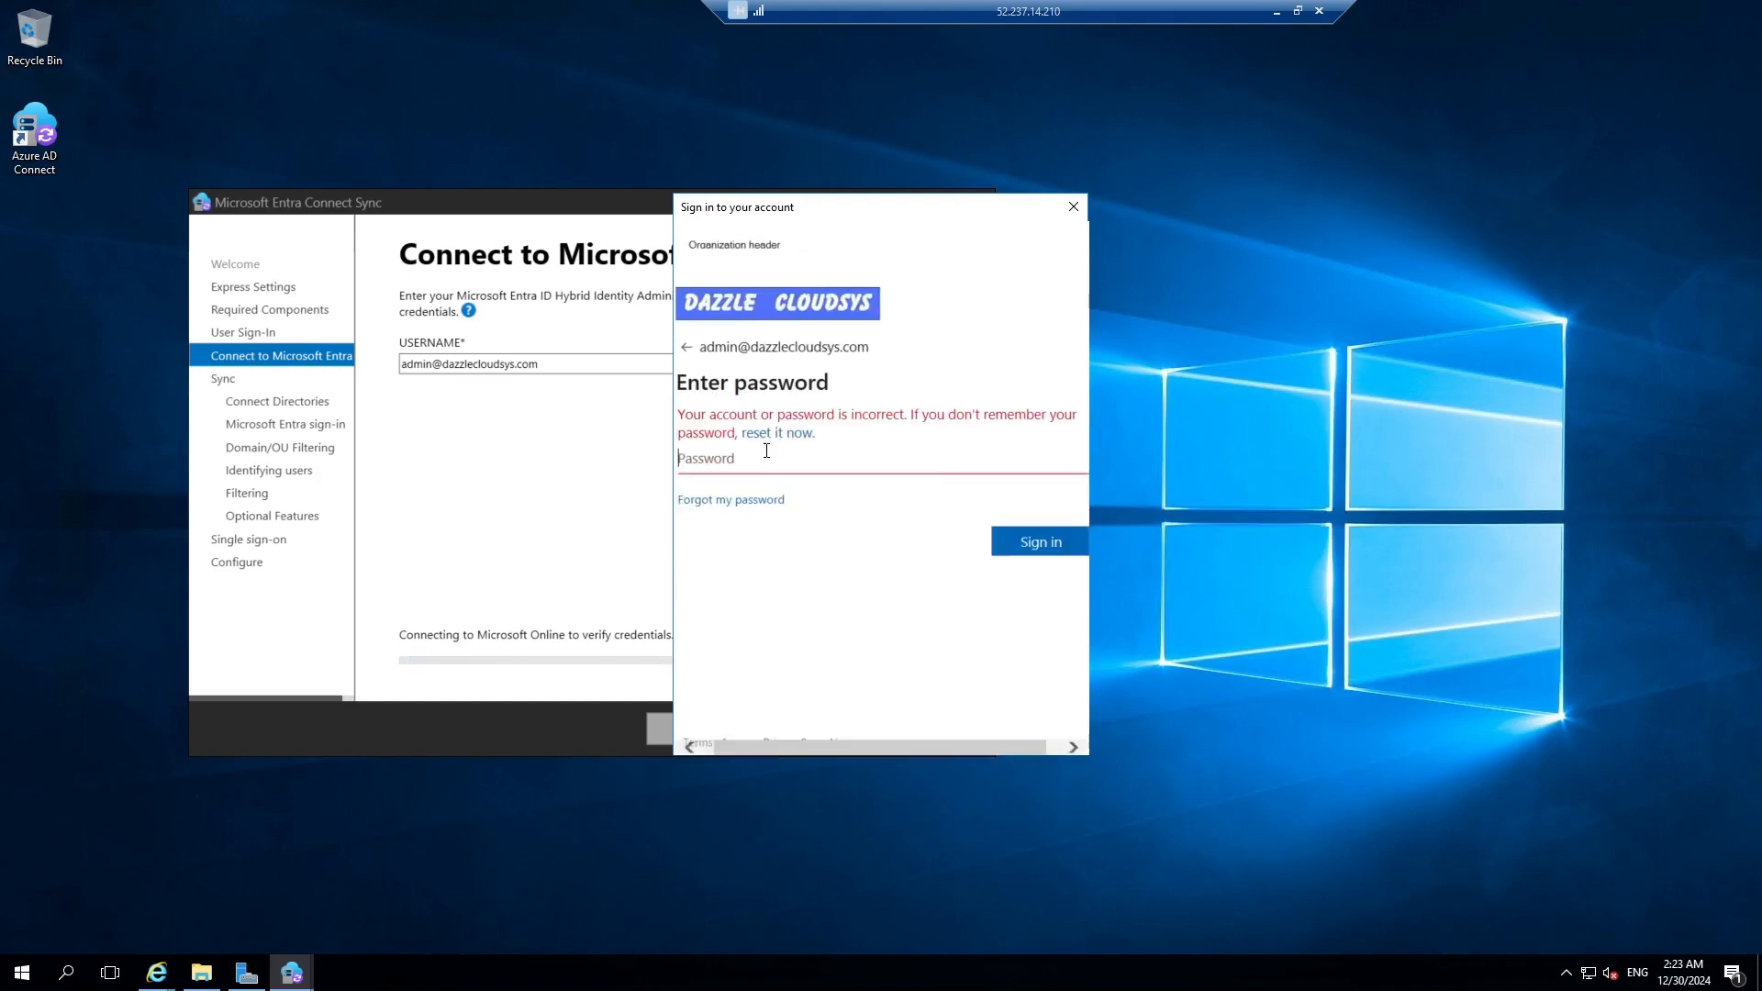
pyautogui.write('***********')
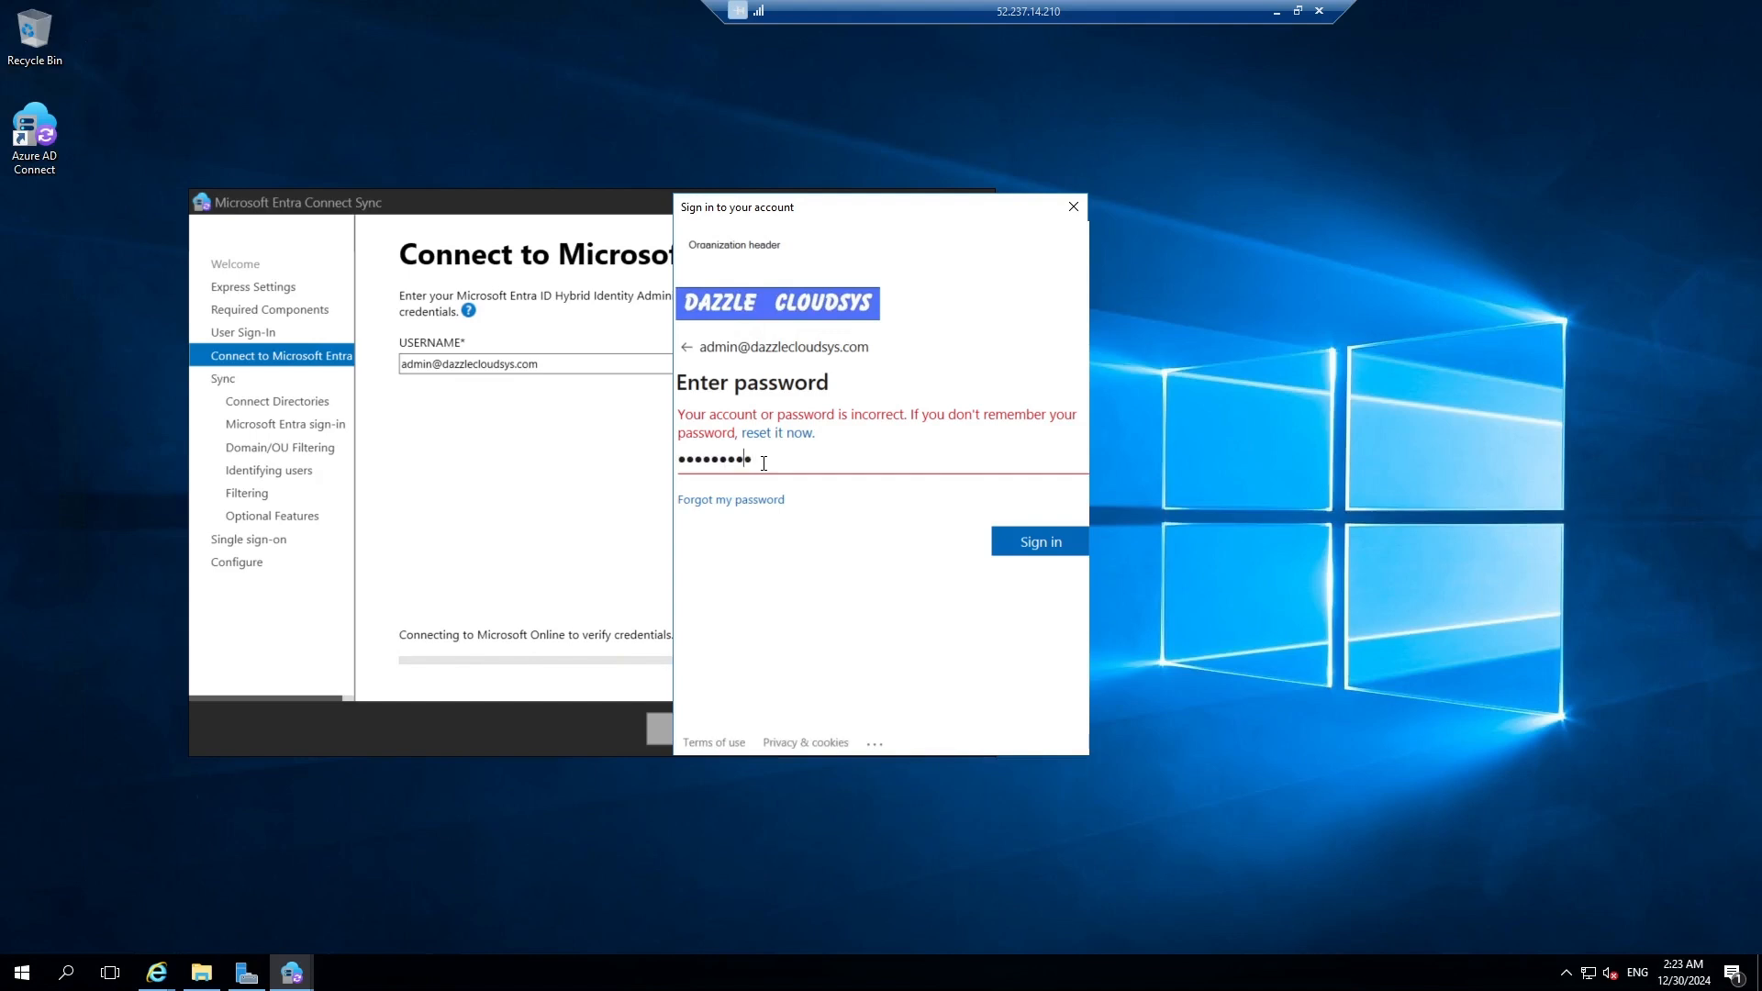
pyautogui.write('*')
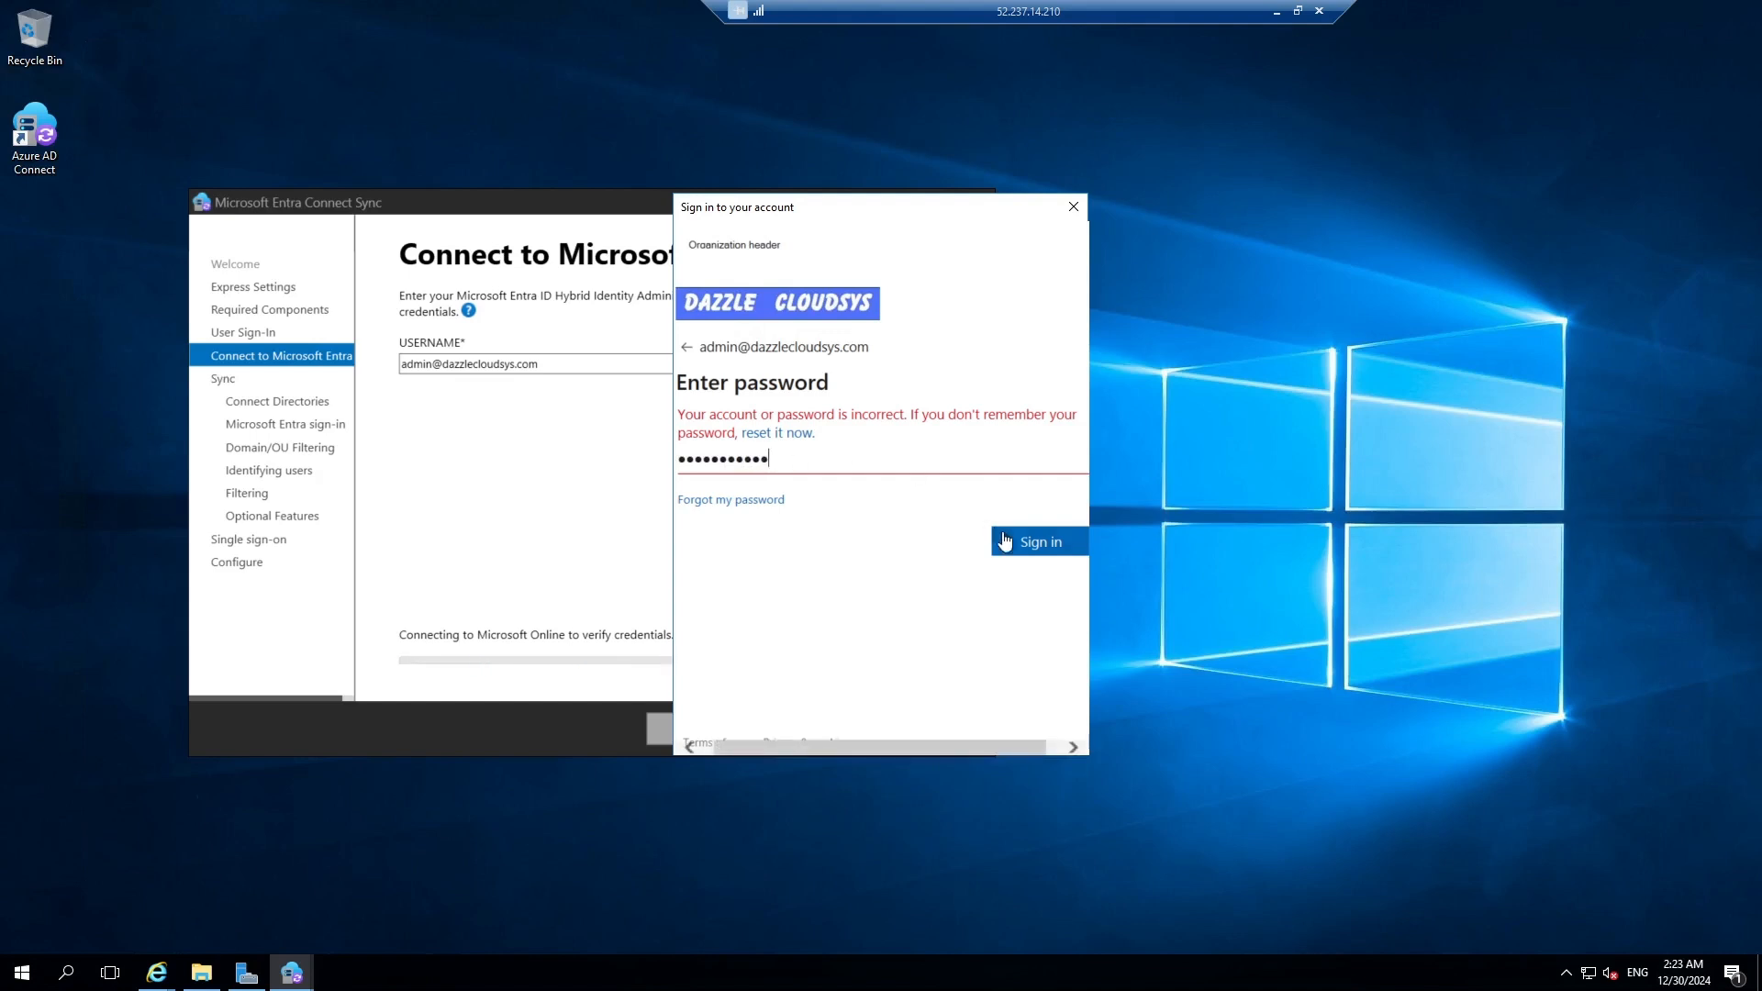
pyautogui.click(1009, 542)
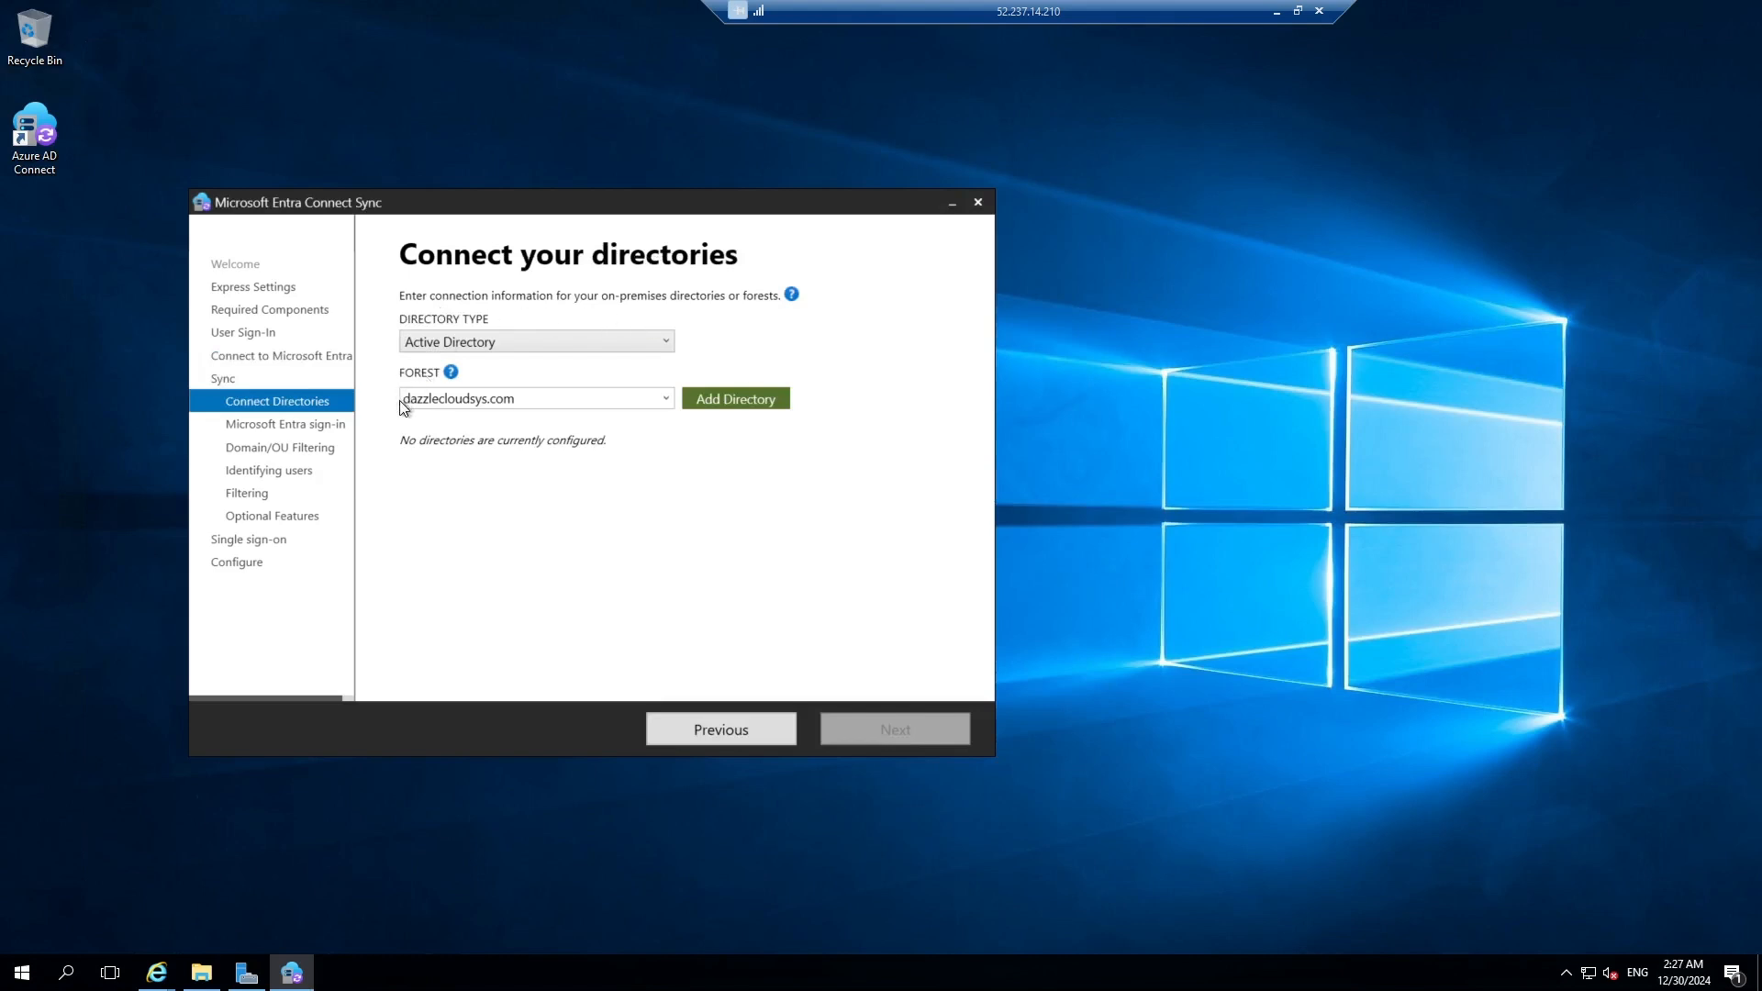
# Add the dazzlecloudsys.com forest as a new directory.
pyautogui.click(733, 404)
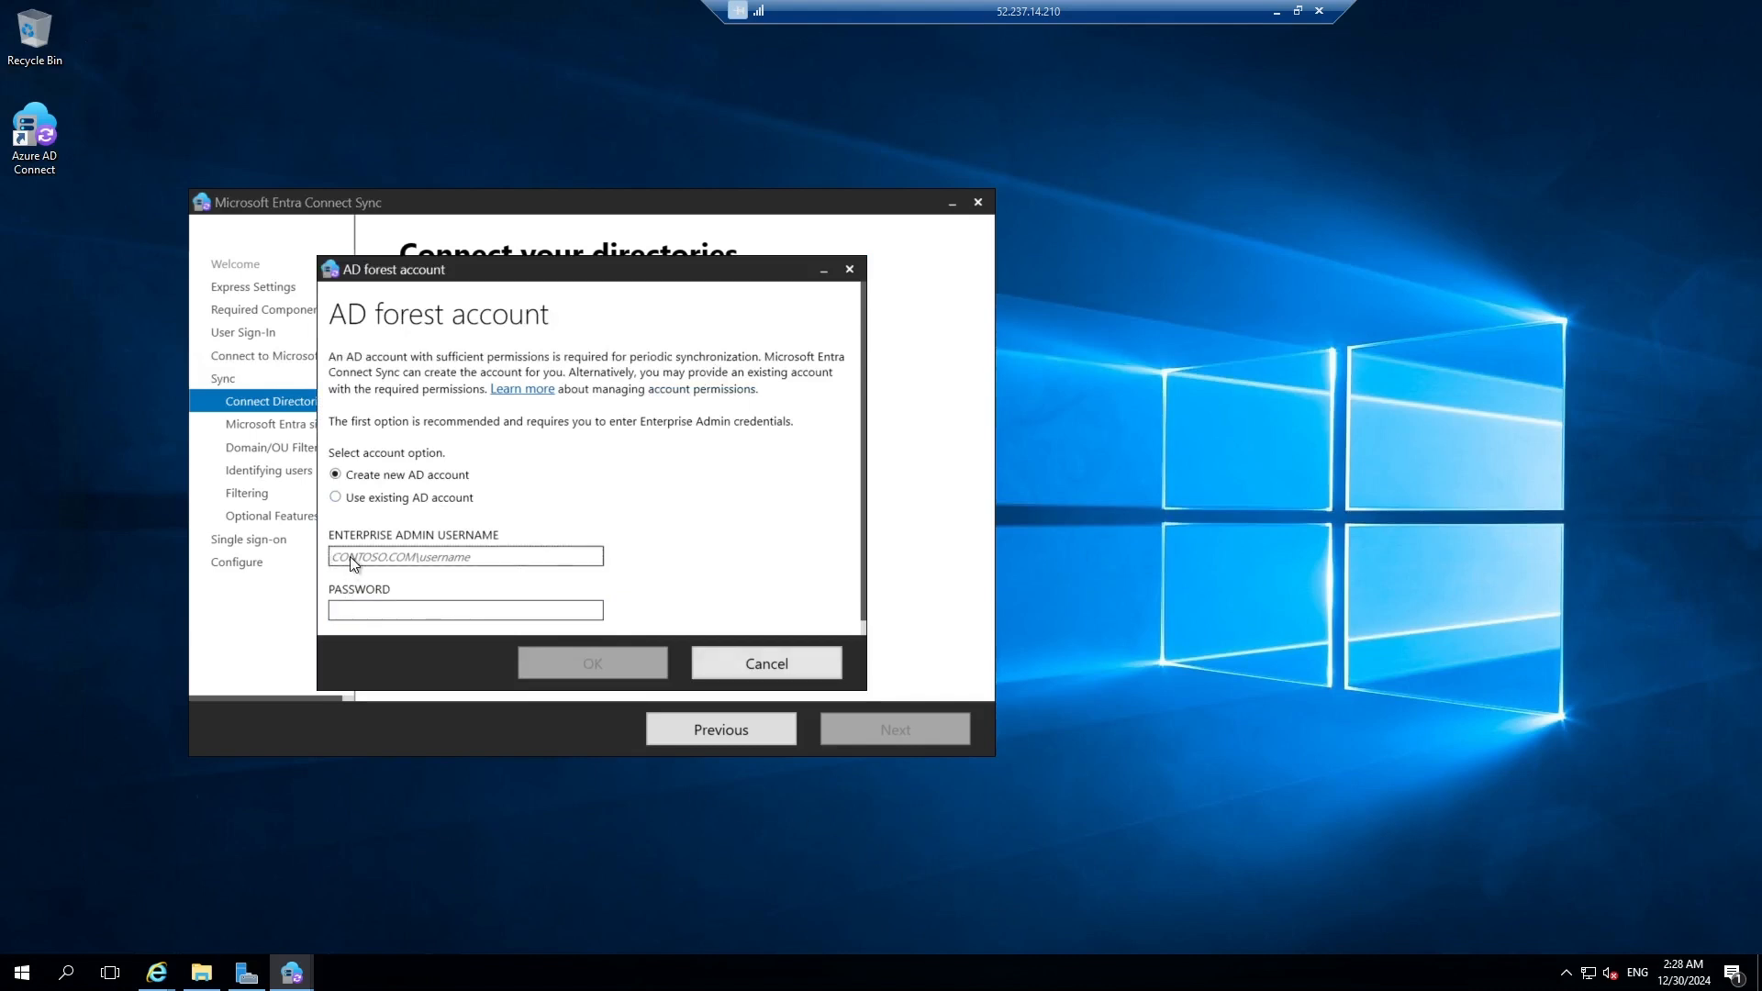
pyautogui.write('dazzlecloudsys.com')
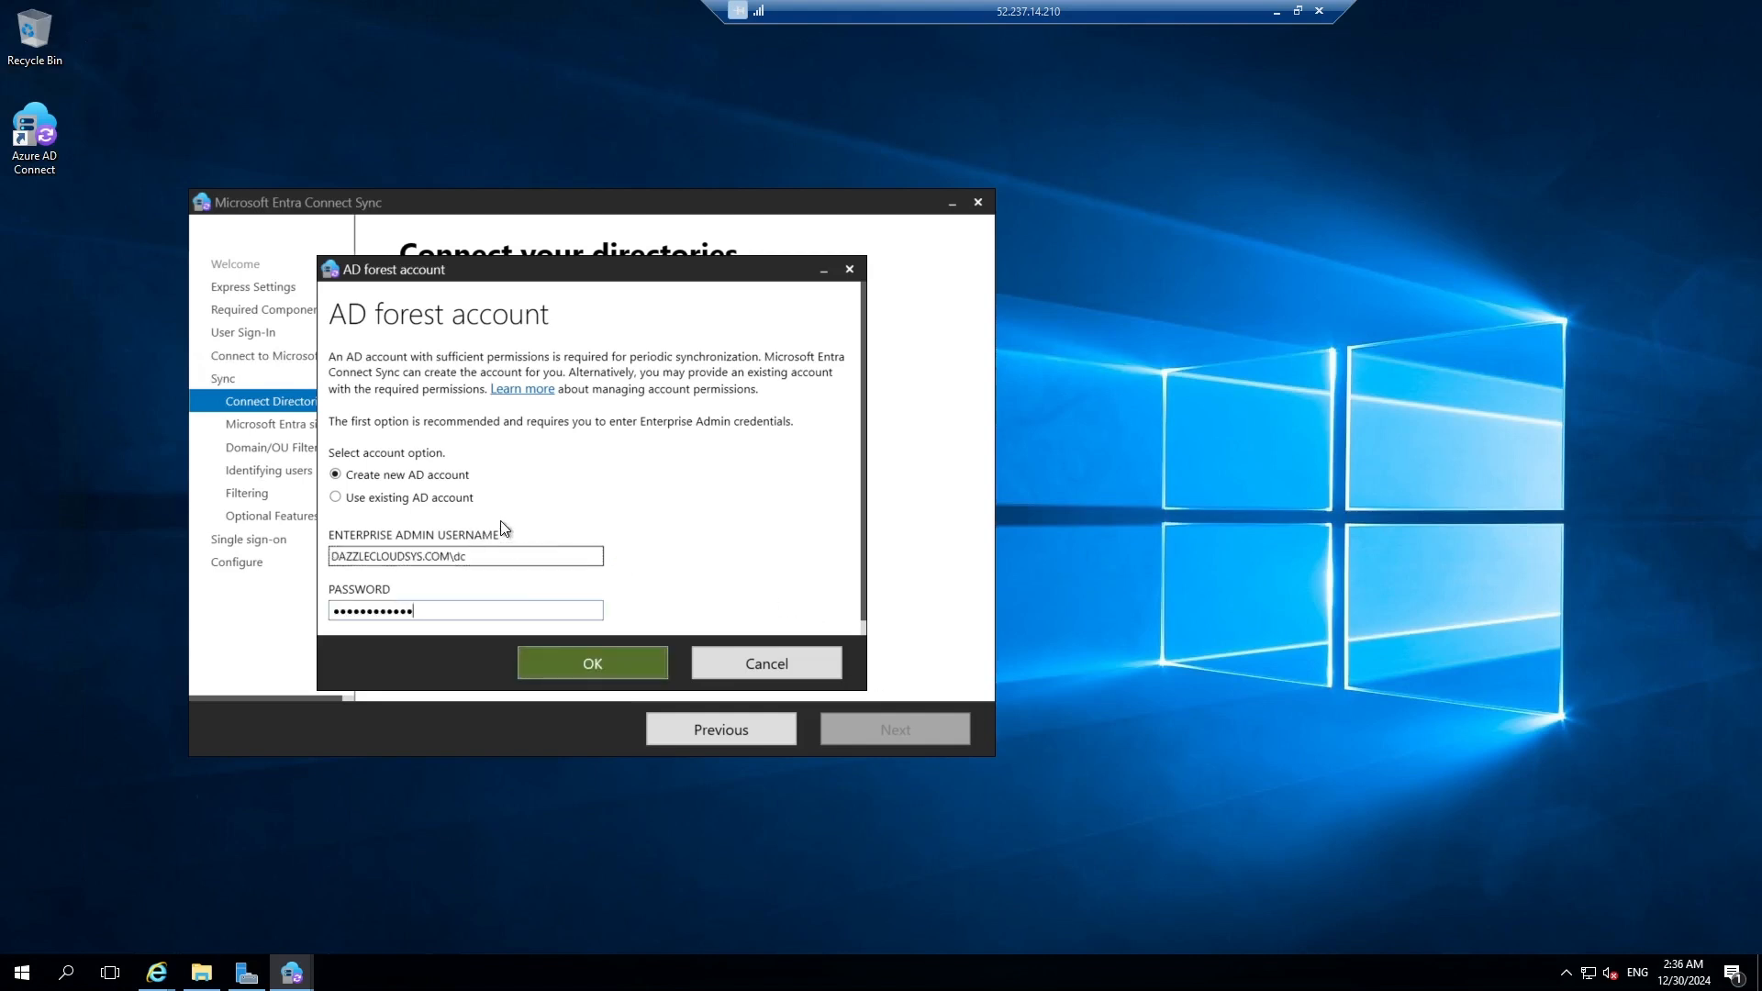
# Confirm the enterprise admin credentials and reselect dazzlecloudsys.com in the Forest list.
pyautogui.click(619, 675)
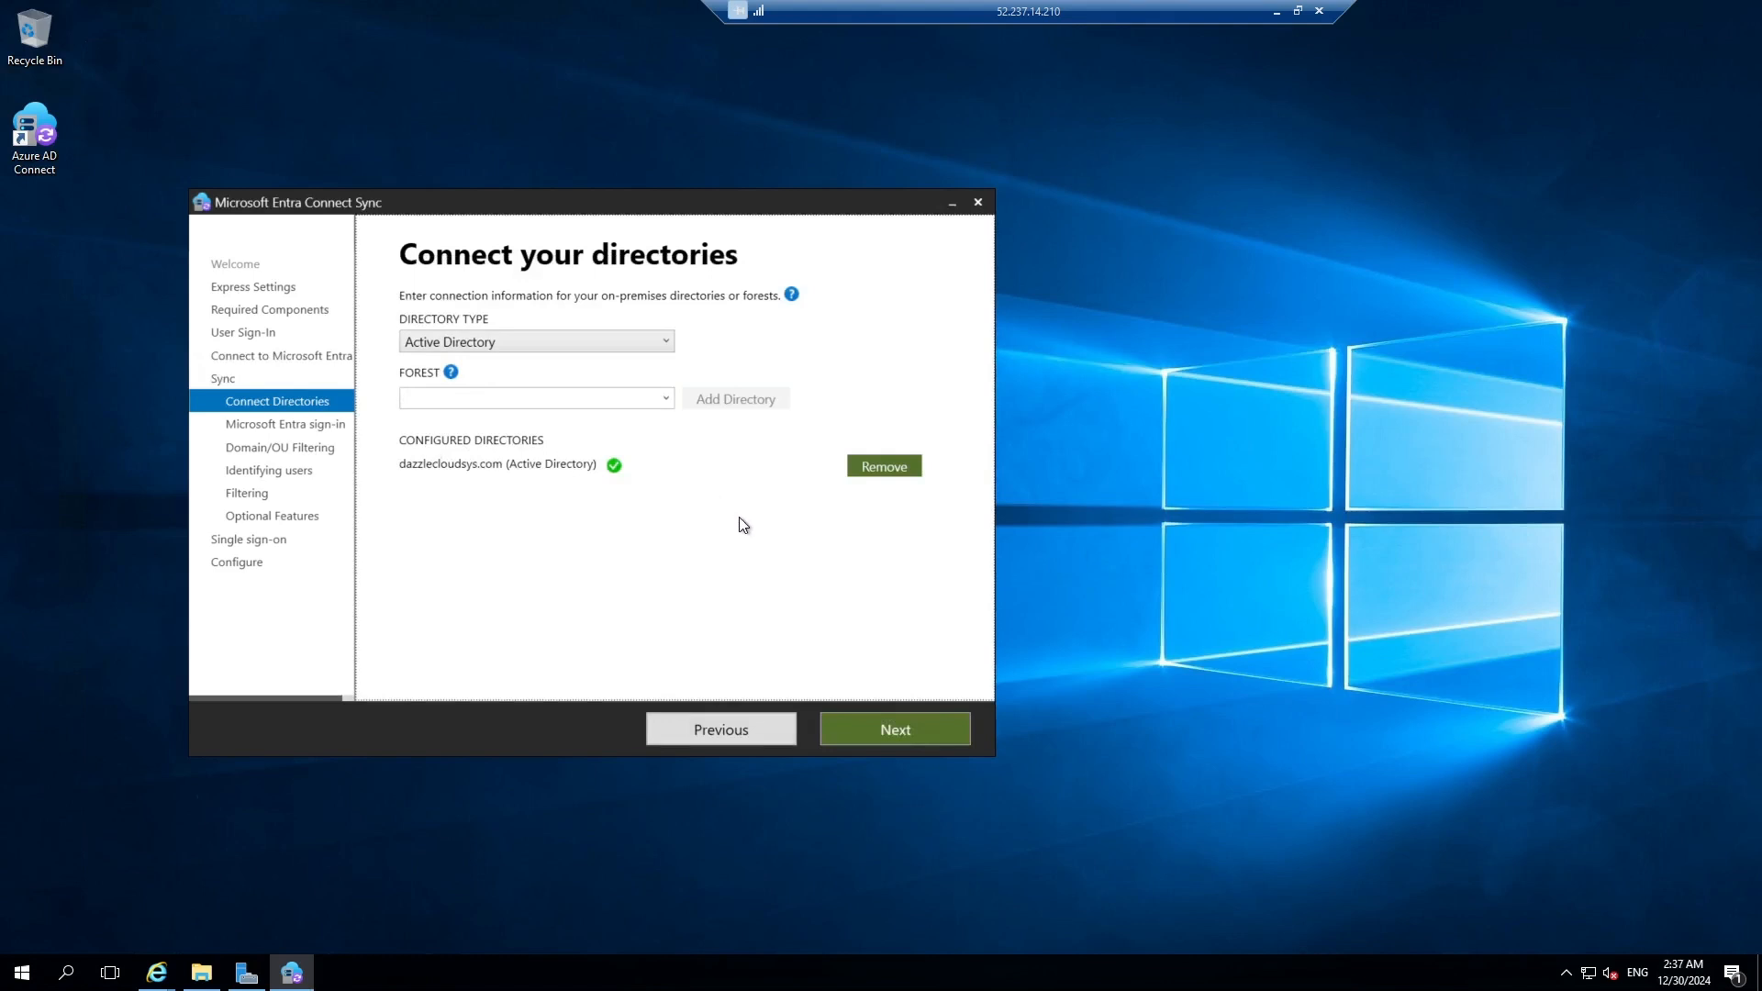
pyautogui.click(908, 730)
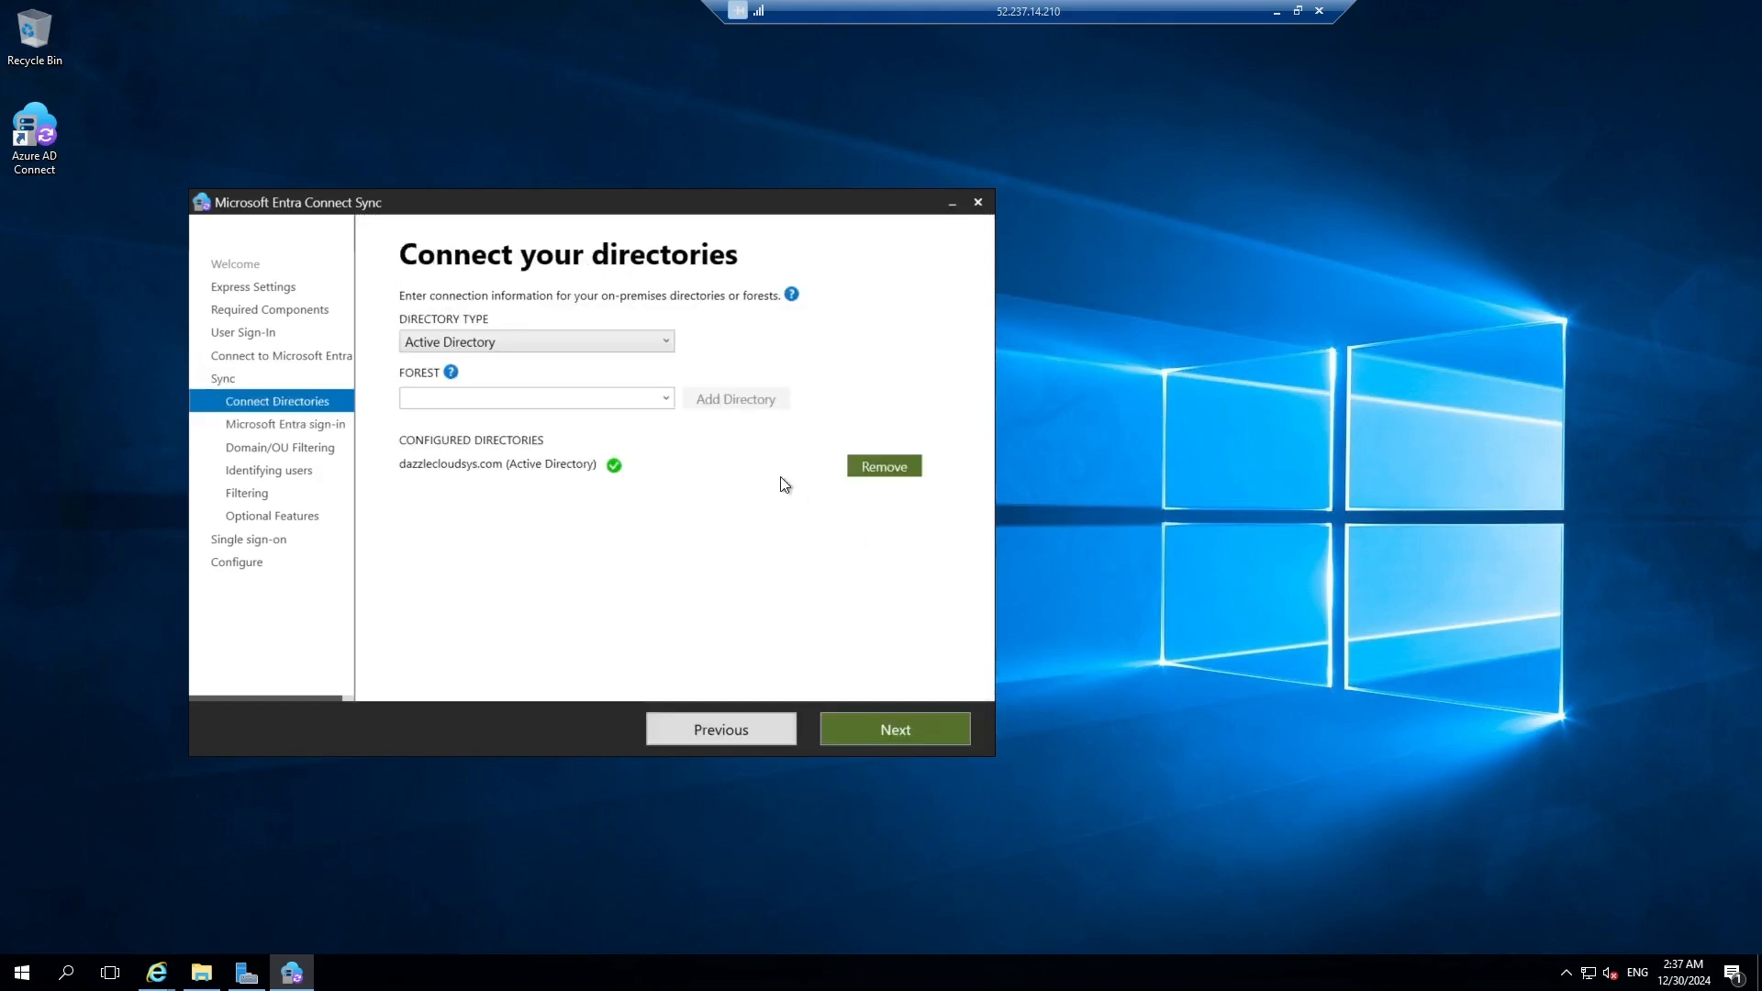
pyautogui.click(665, 398)
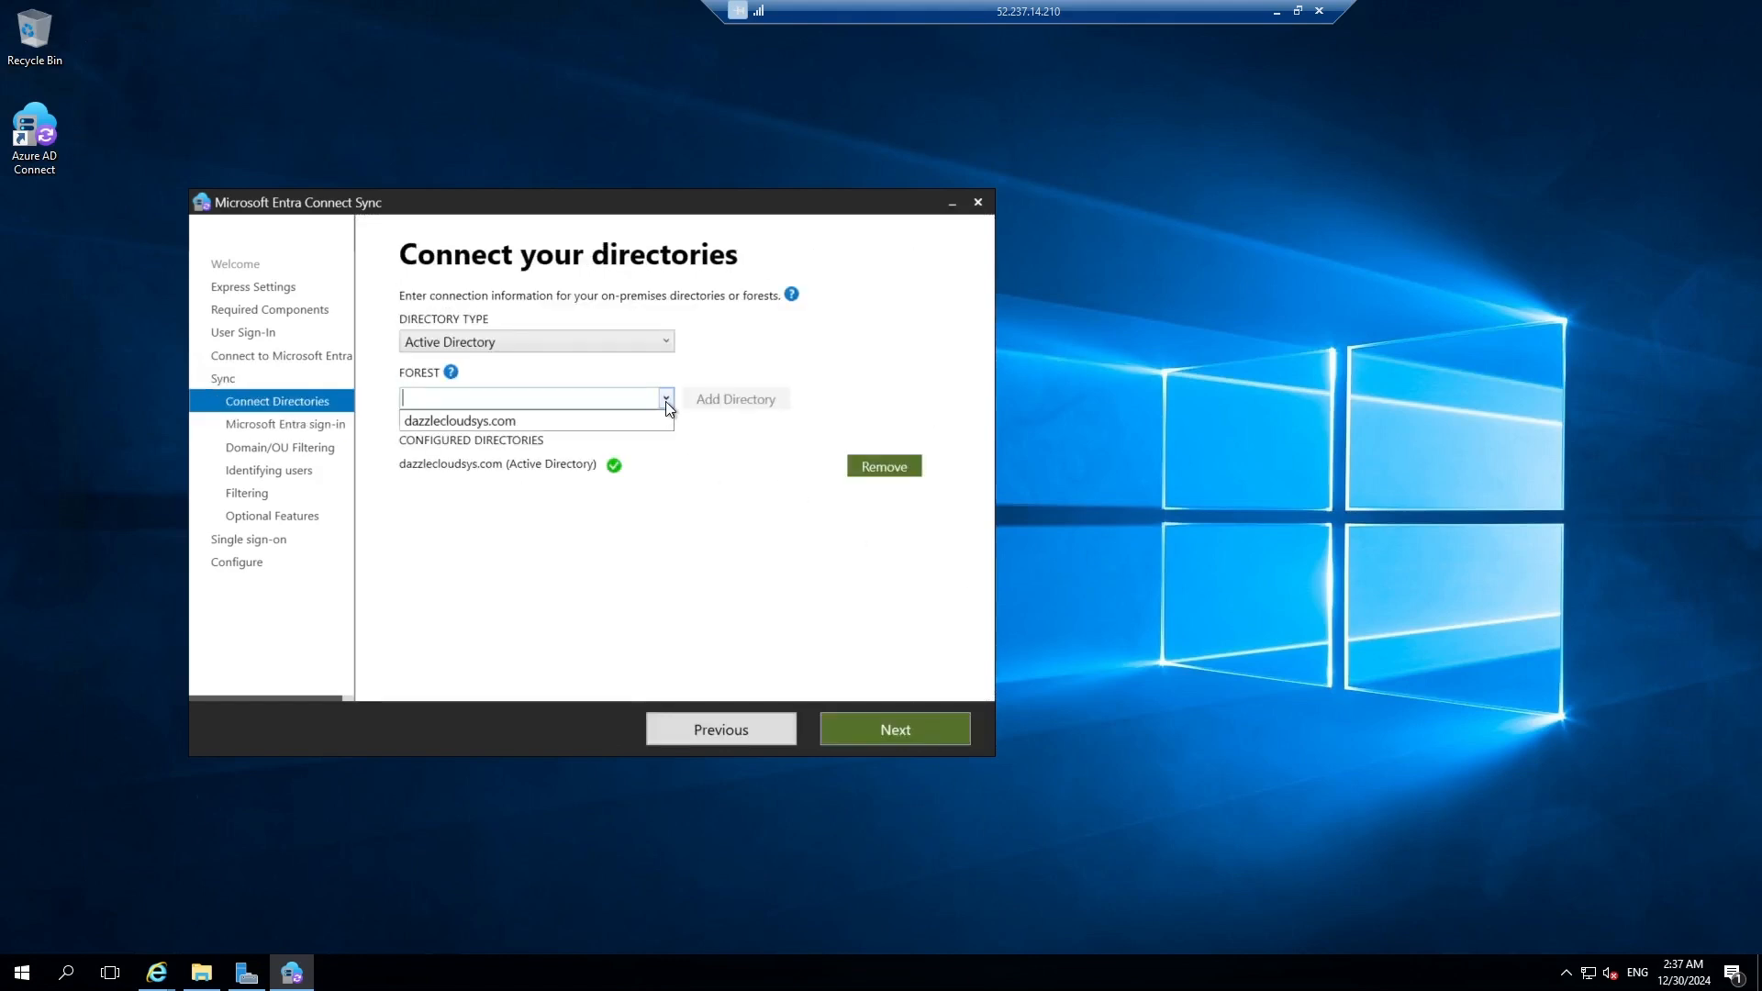
pyautogui.click(449, 418)
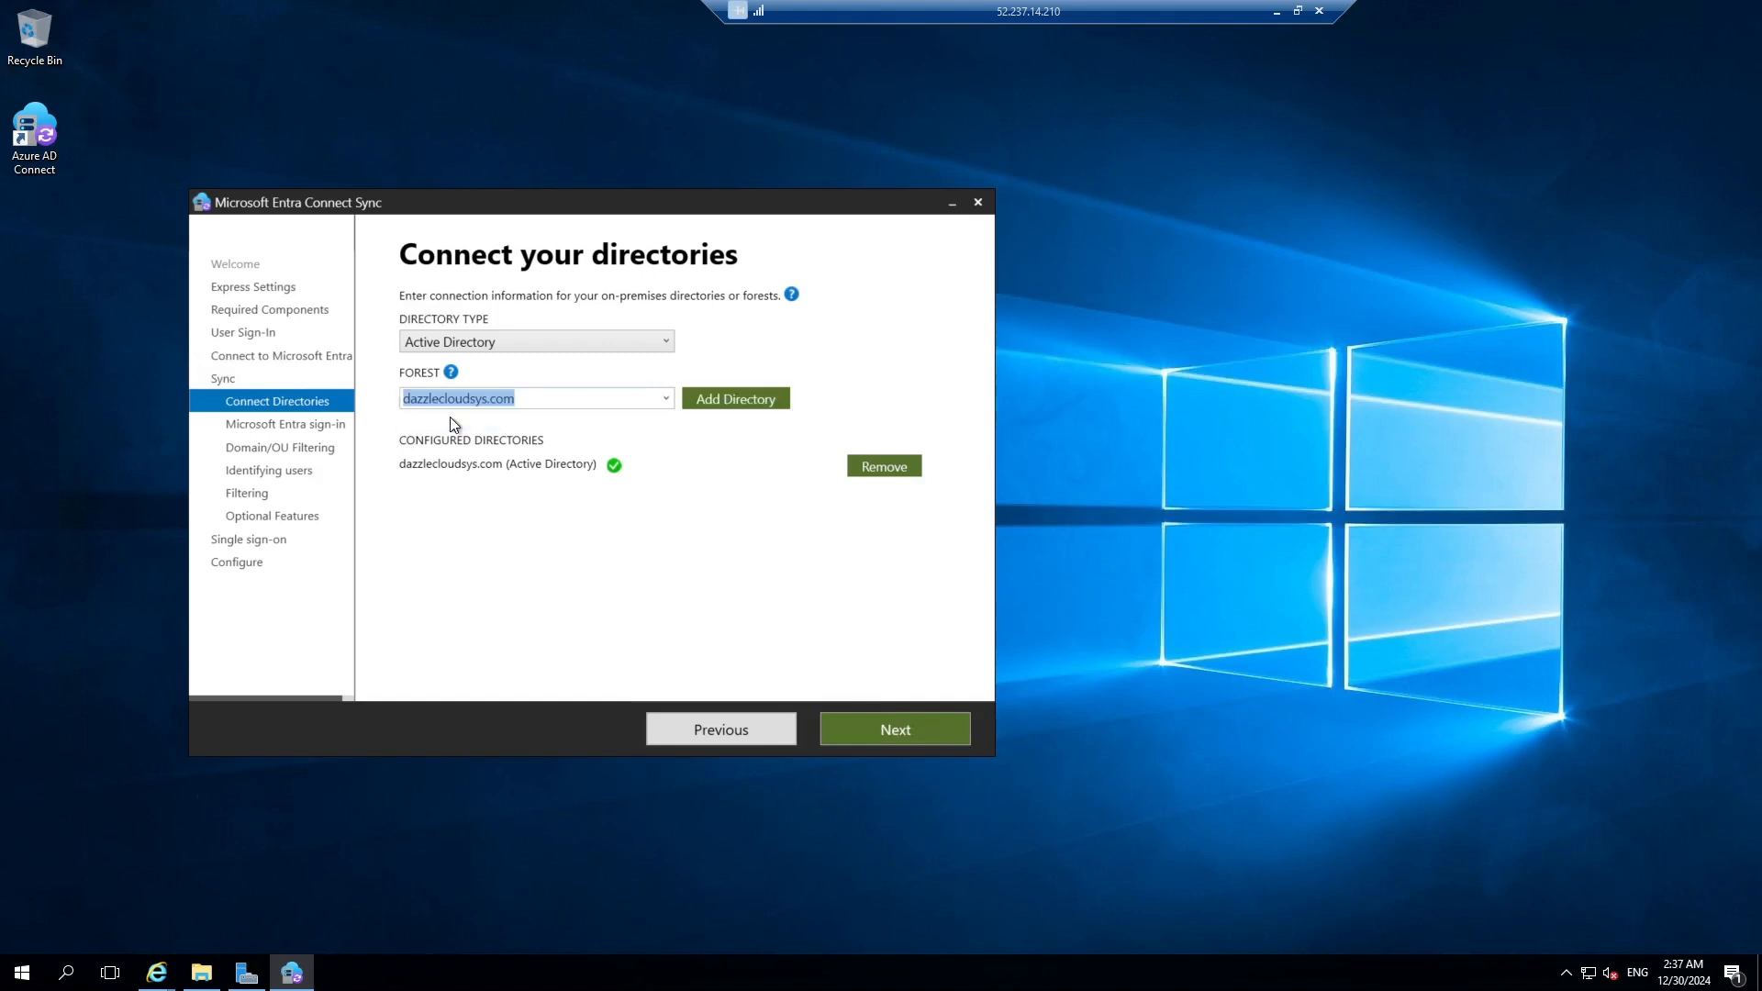
# Accept the connected directory and the verified UPN suffix sign-in configuration.
pyautogui.click(905, 728)
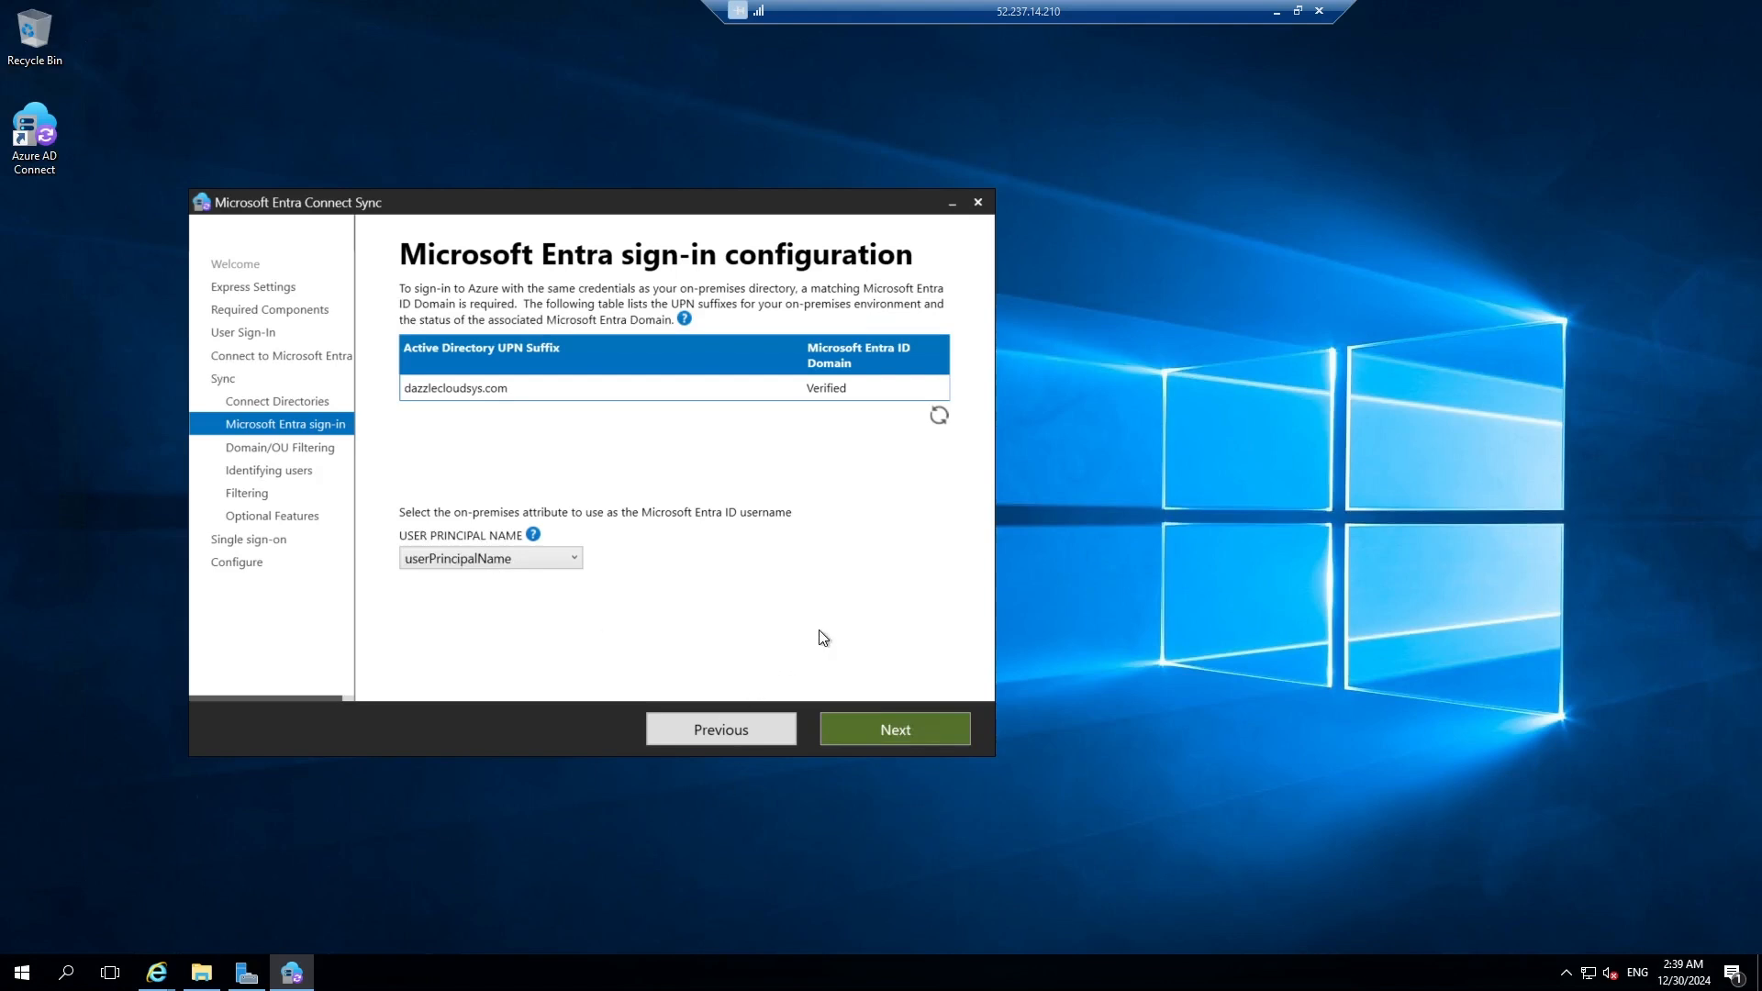
pyautogui.click(903, 734)
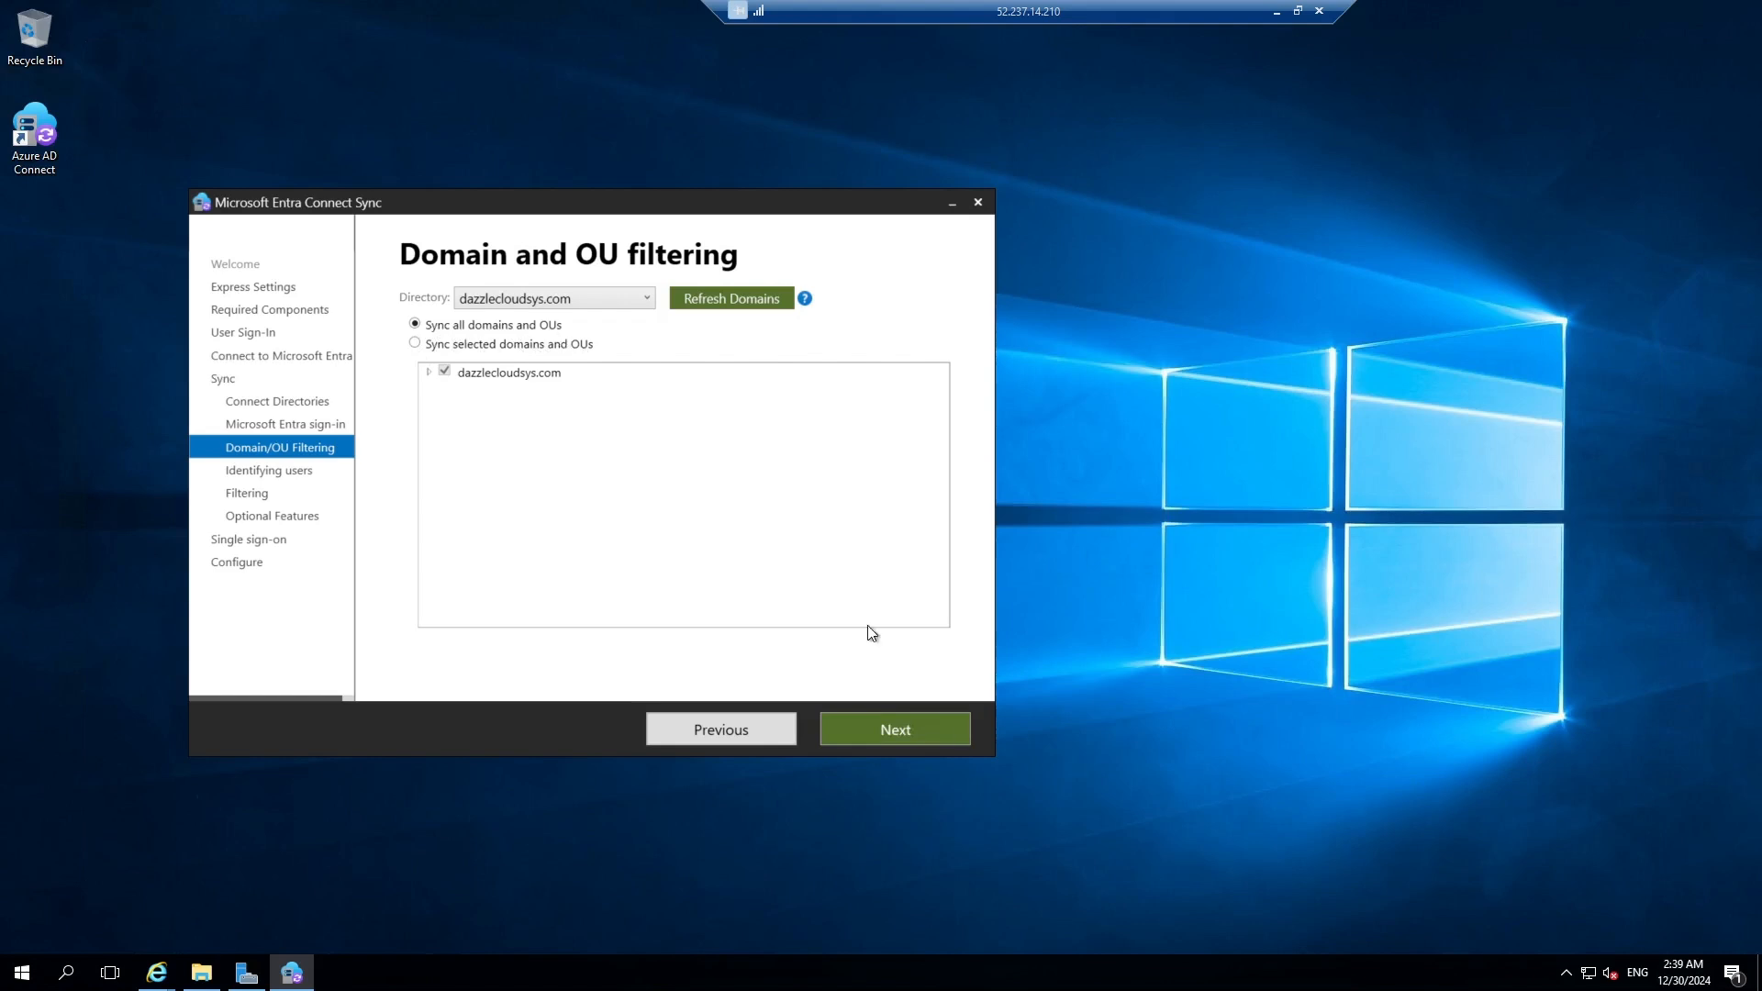
# Keep default domain/OU filtering, user identification, and sync of all users and devices.
pyautogui.click(884, 732)
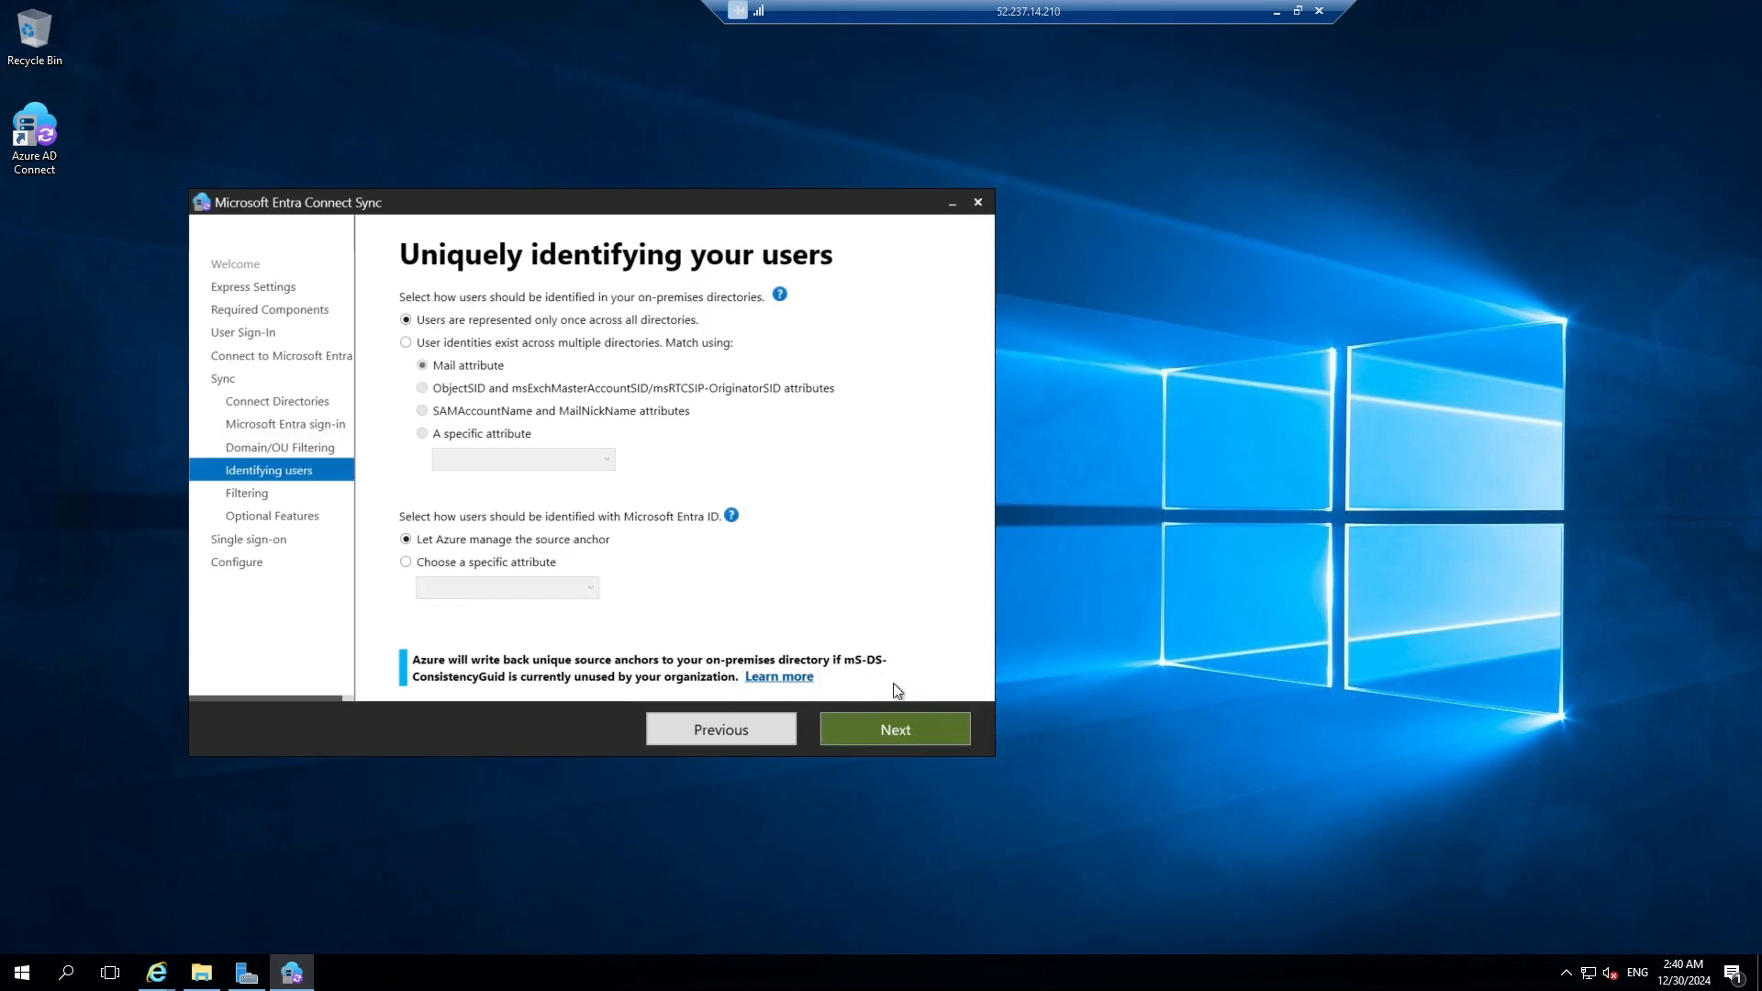
pyautogui.click(900, 730)
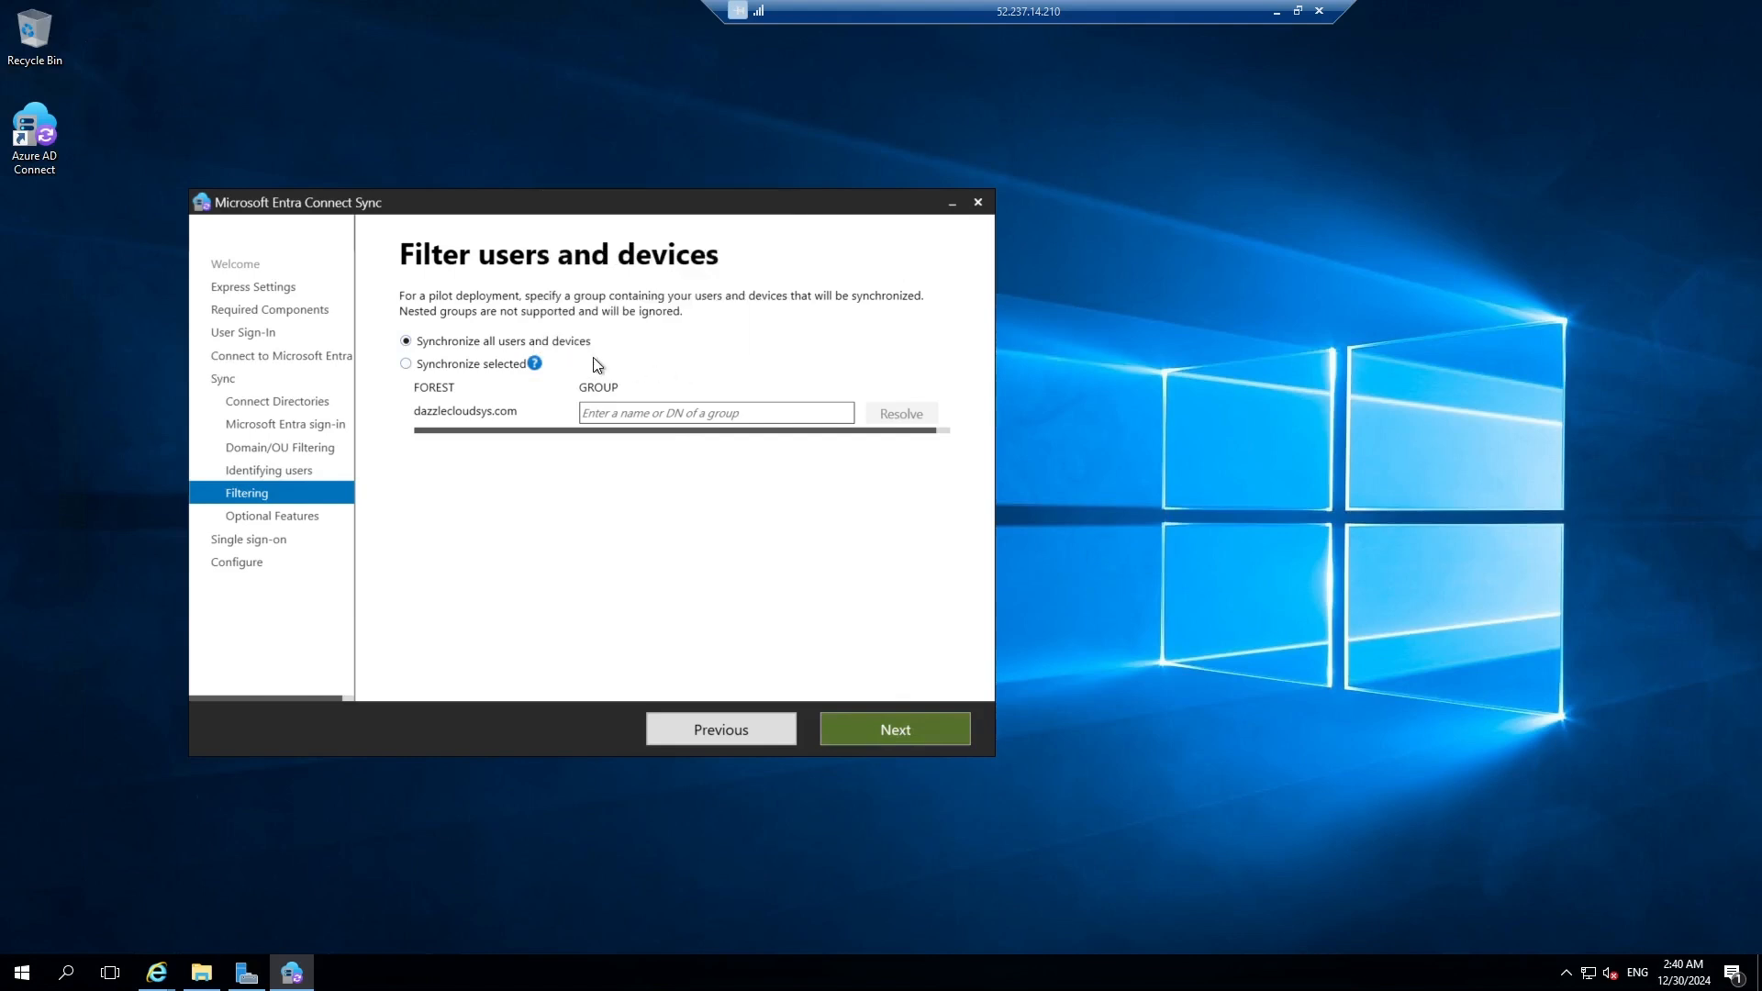
pyautogui.click(923, 725)
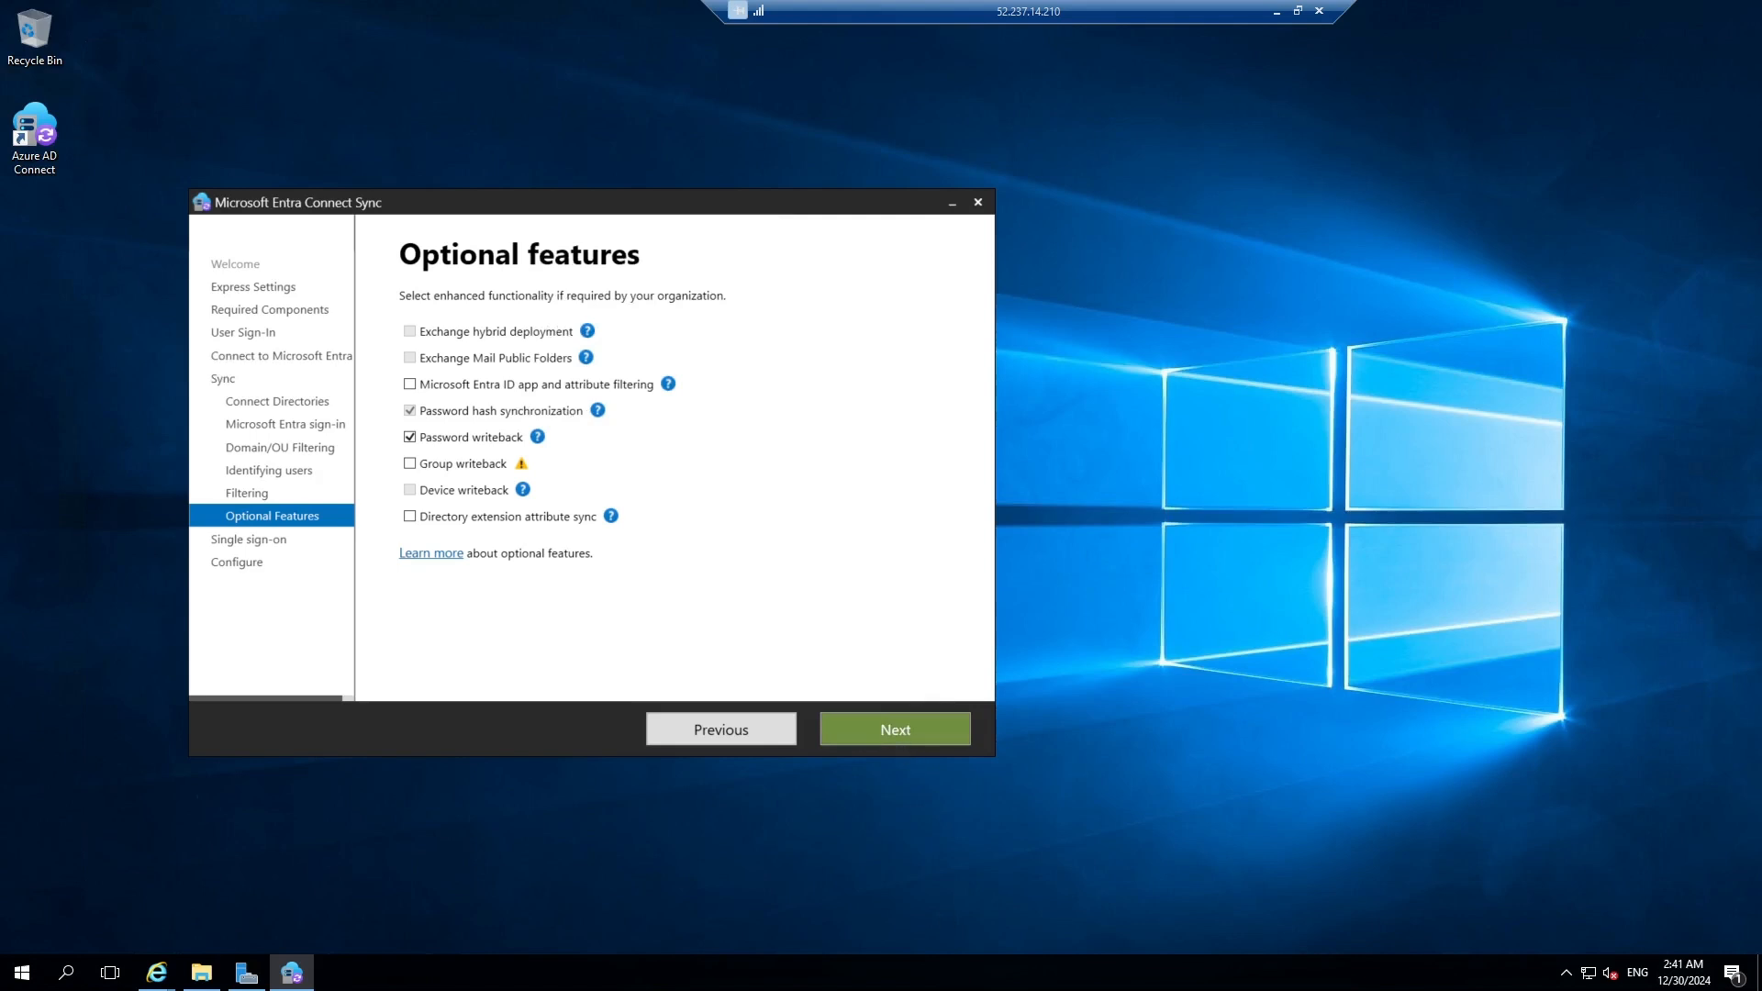
# Accept the optional features and single sign-on credentials for dazzlecloudsys.com to reach Ready to configure.
pyautogui.click(895, 729)
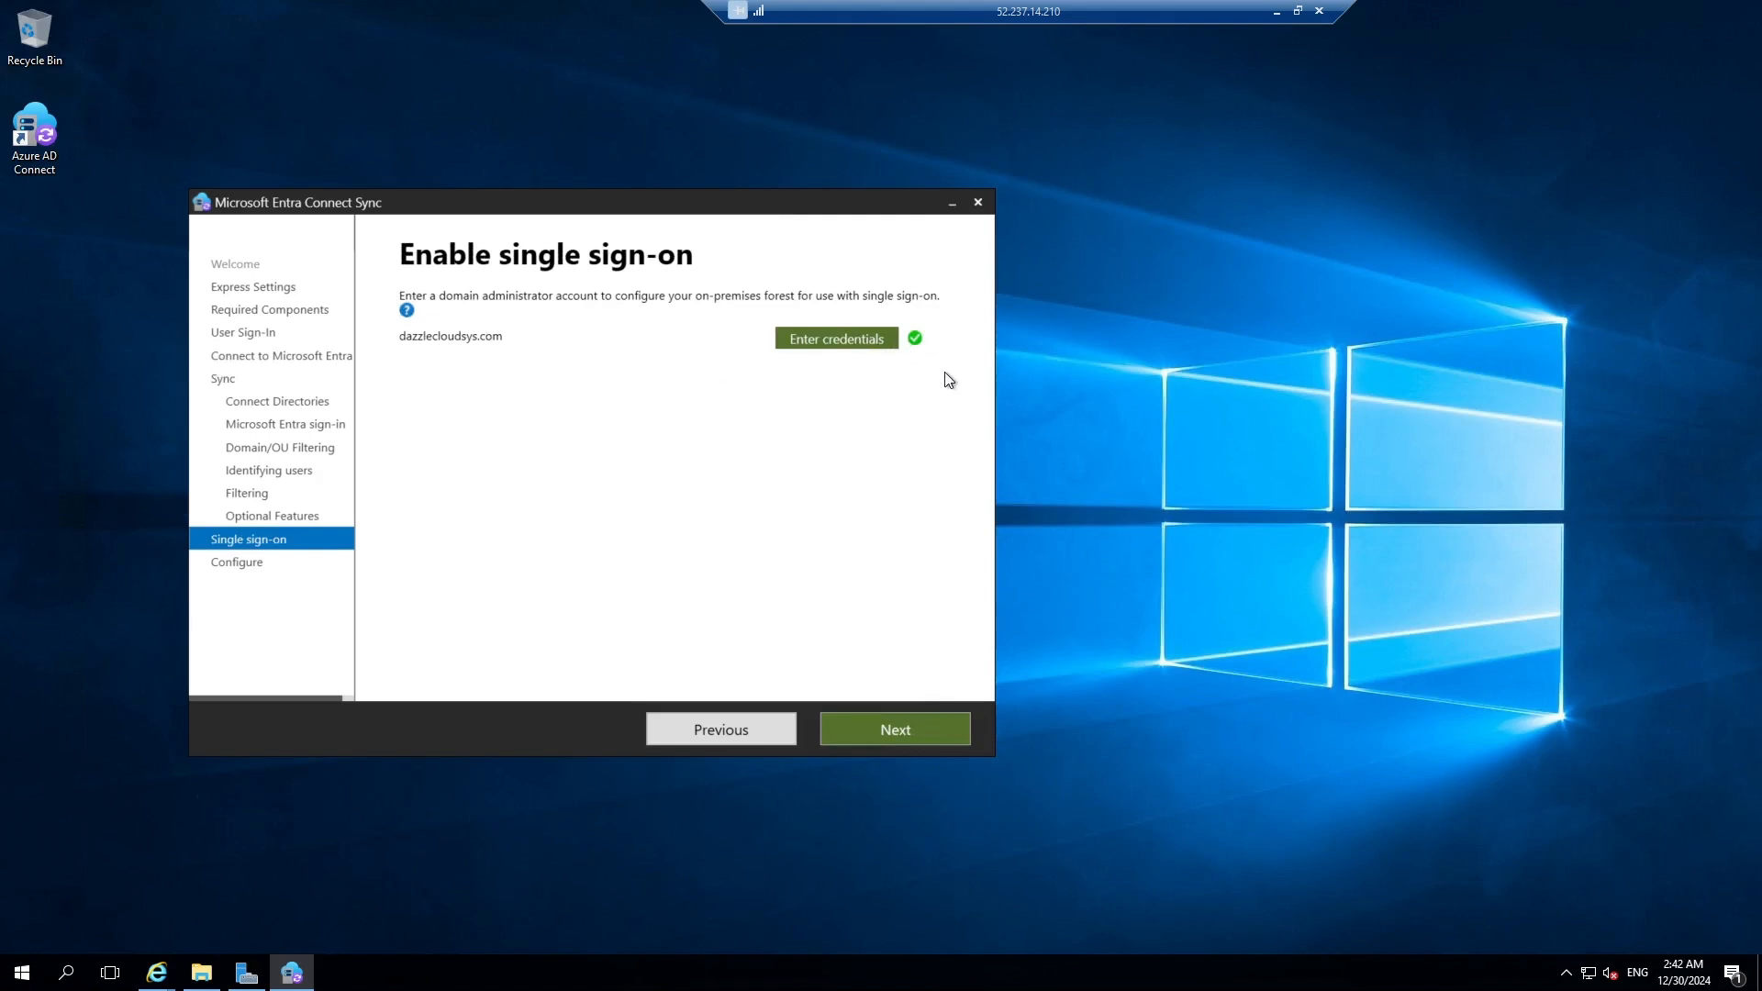
pyautogui.click(912, 740)
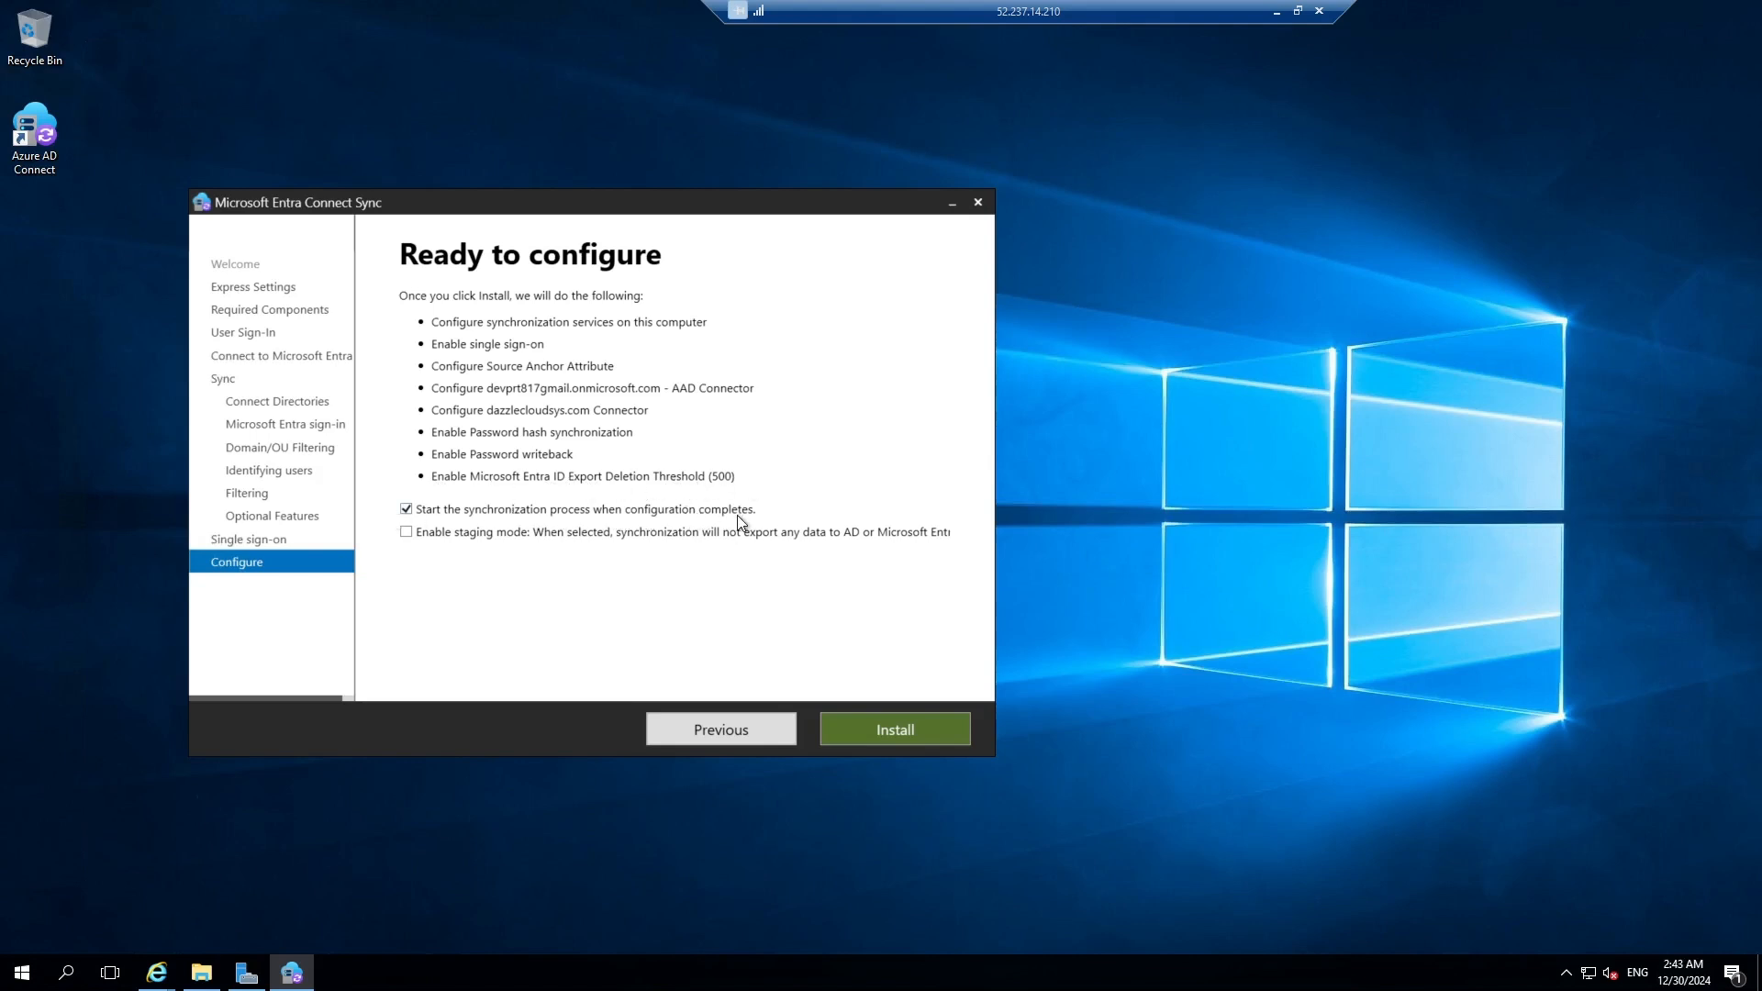
# Install the sync configuration with synchronization starting on completion, then exit the finished wizard.
pyautogui.click(890, 732)
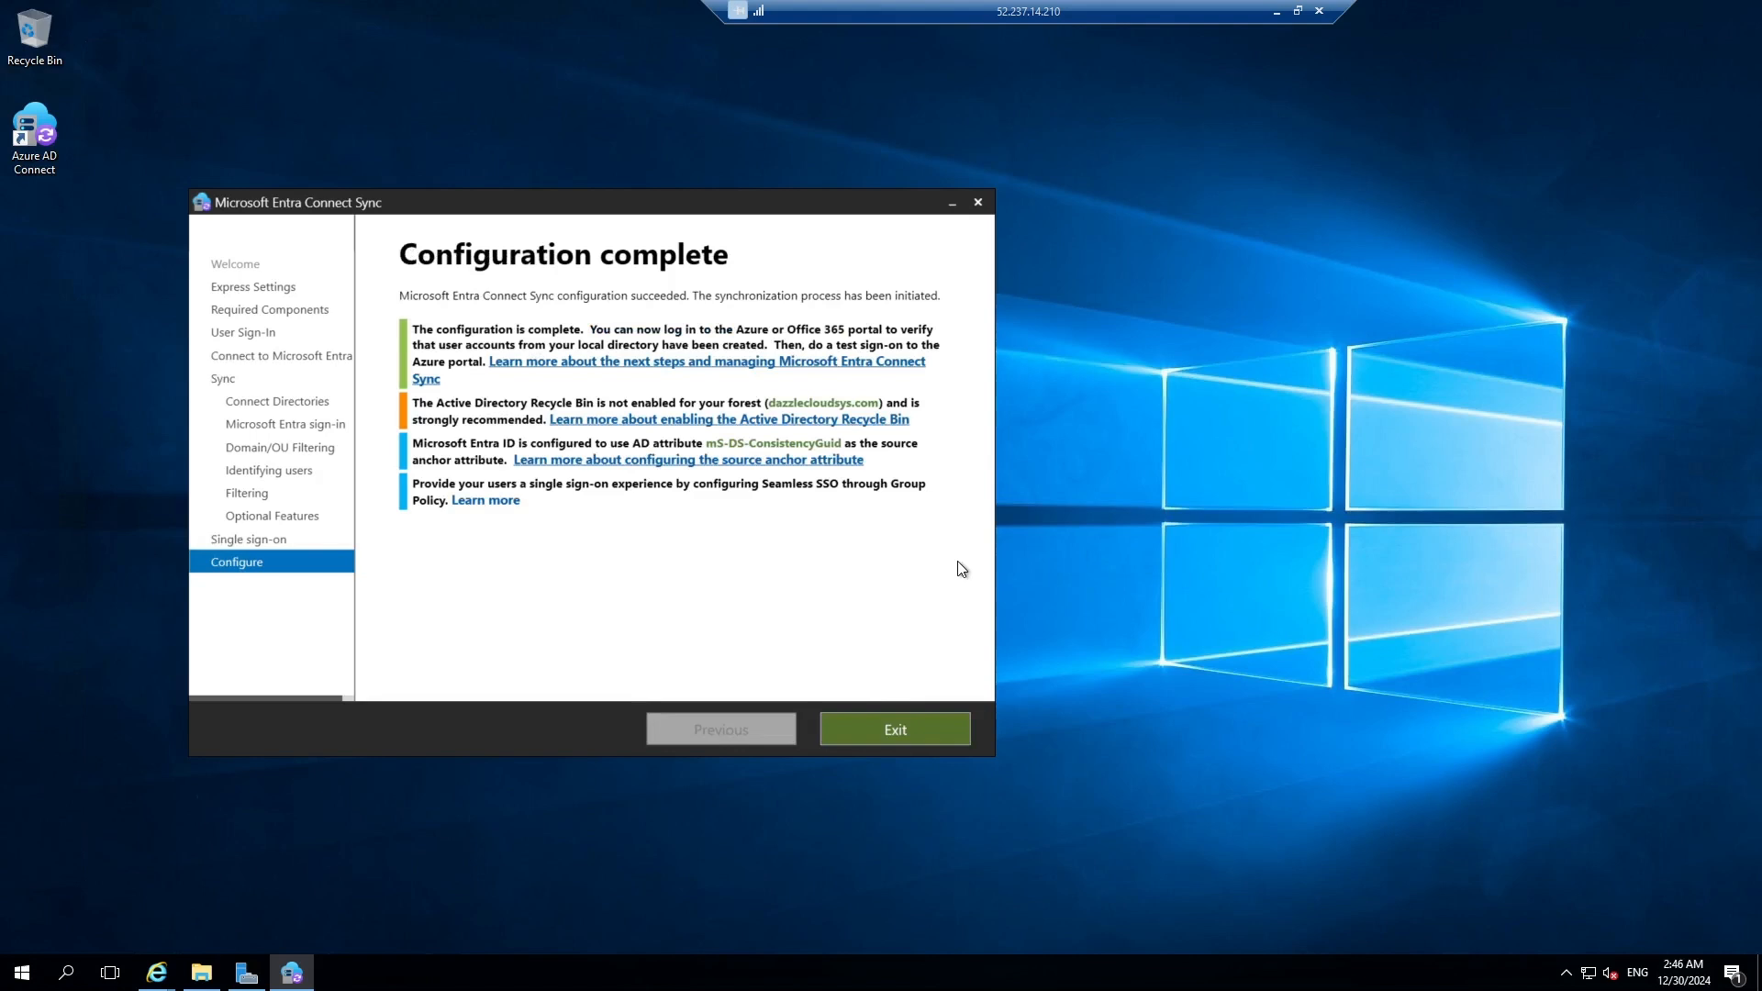
pyautogui.click(907, 731)
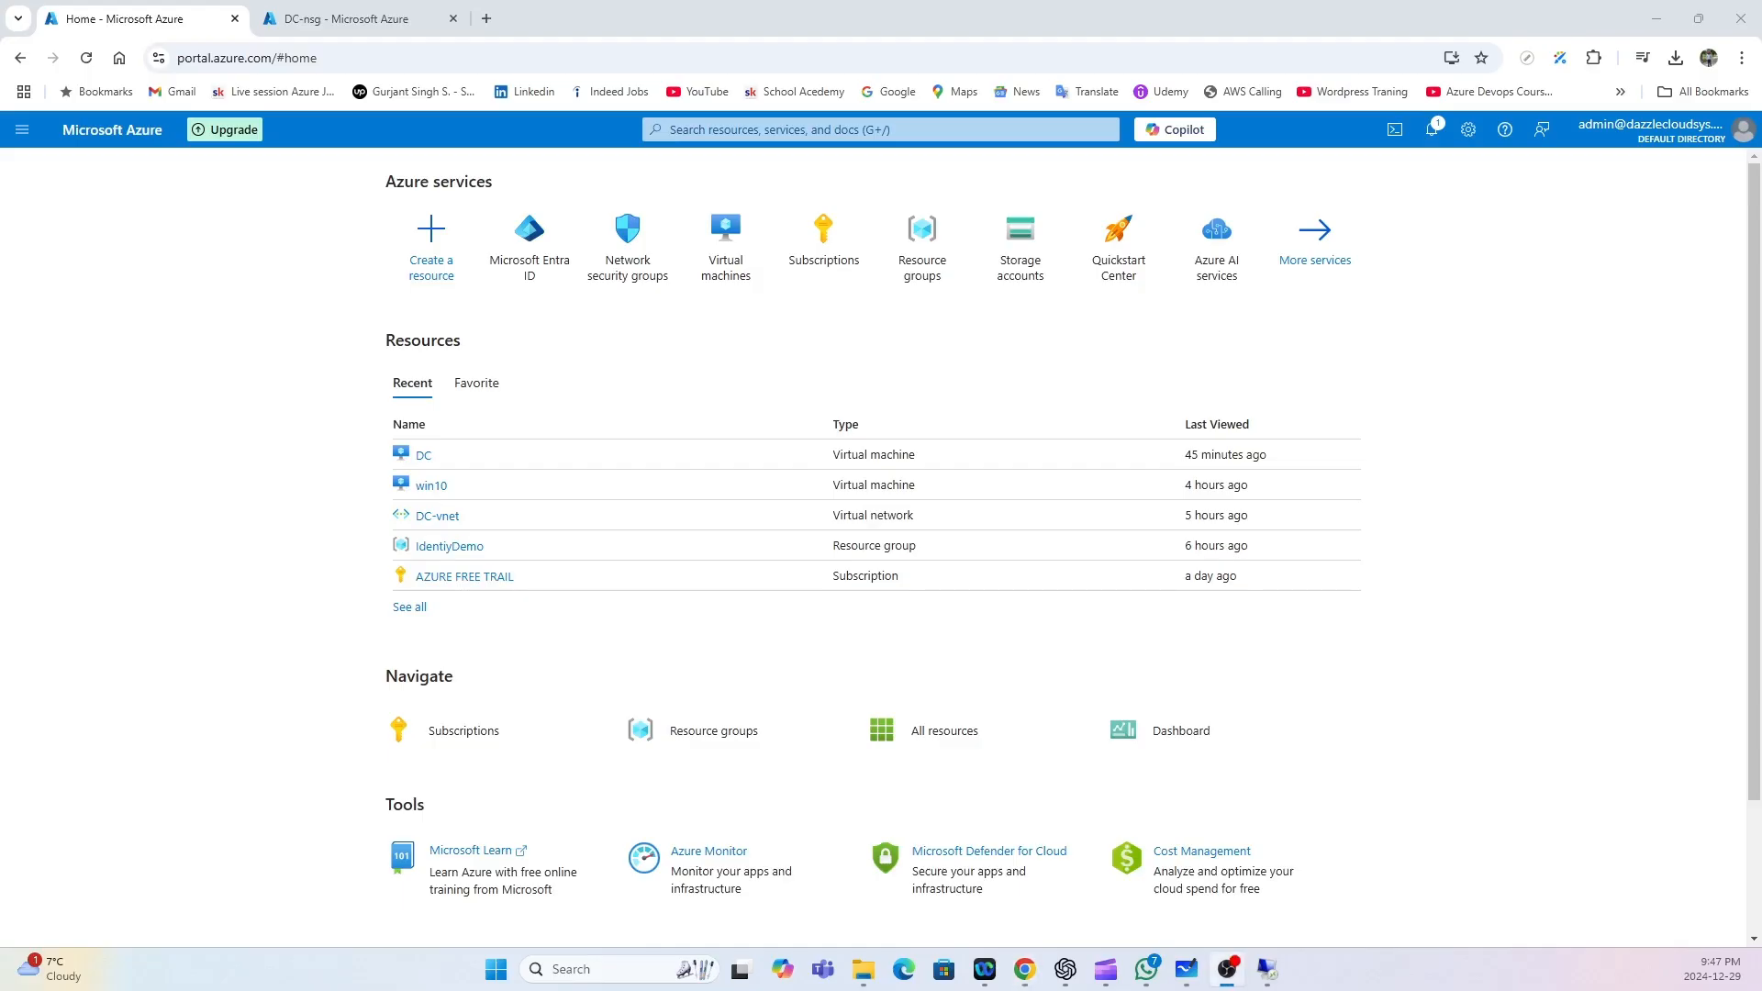
# In Entra ID Users, check the On-premises sync enabled column and open the synced user's profile.
pyautogui.click(541, 274)
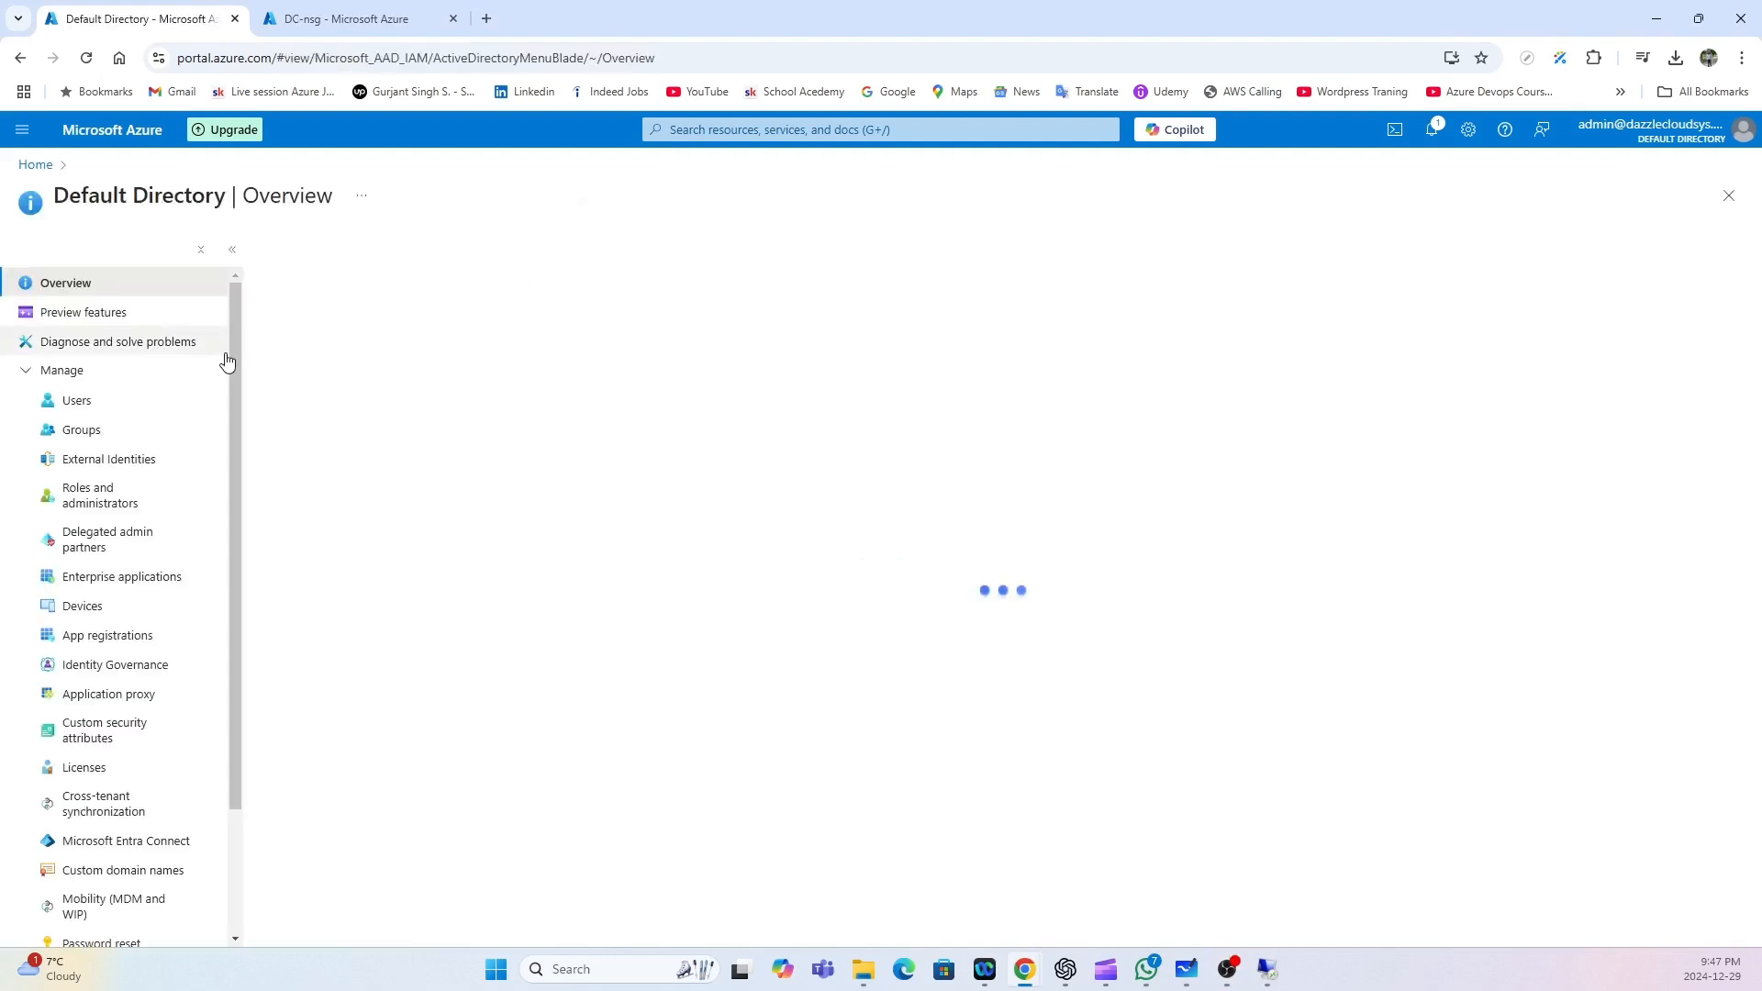
pyautogui.click(119, 409)
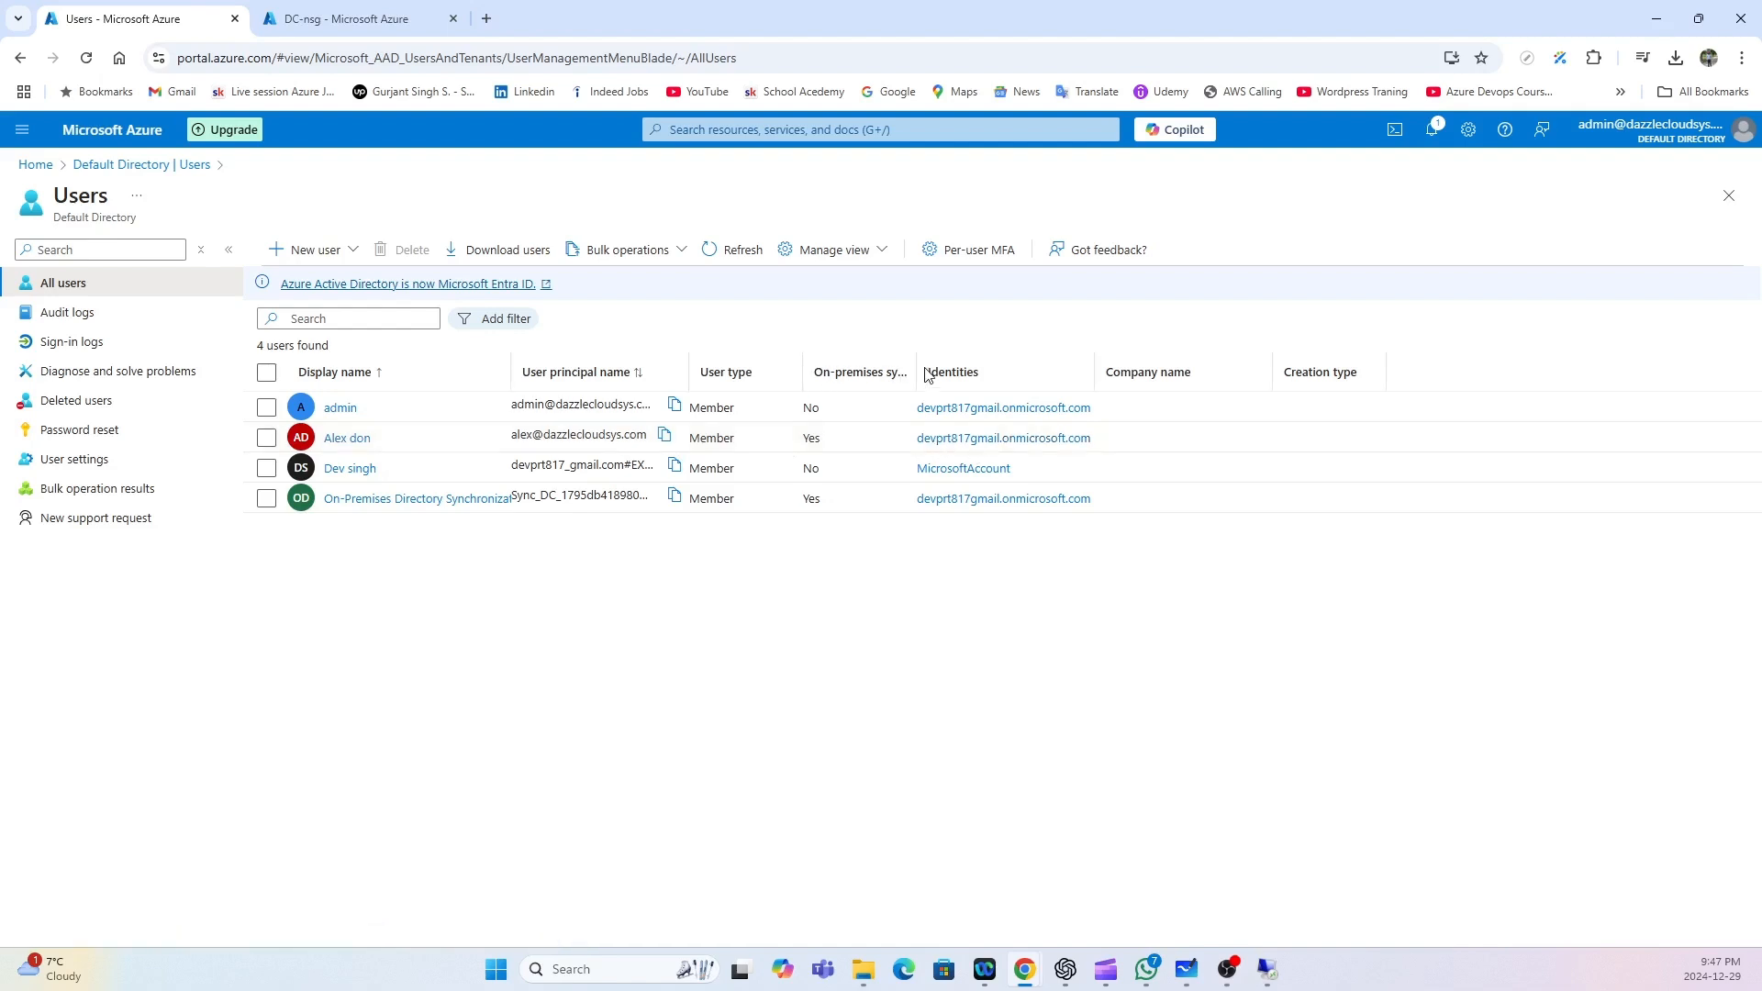
pyautogui.moveTo(919, 368); pyautogui.dragTo(1056, 367)
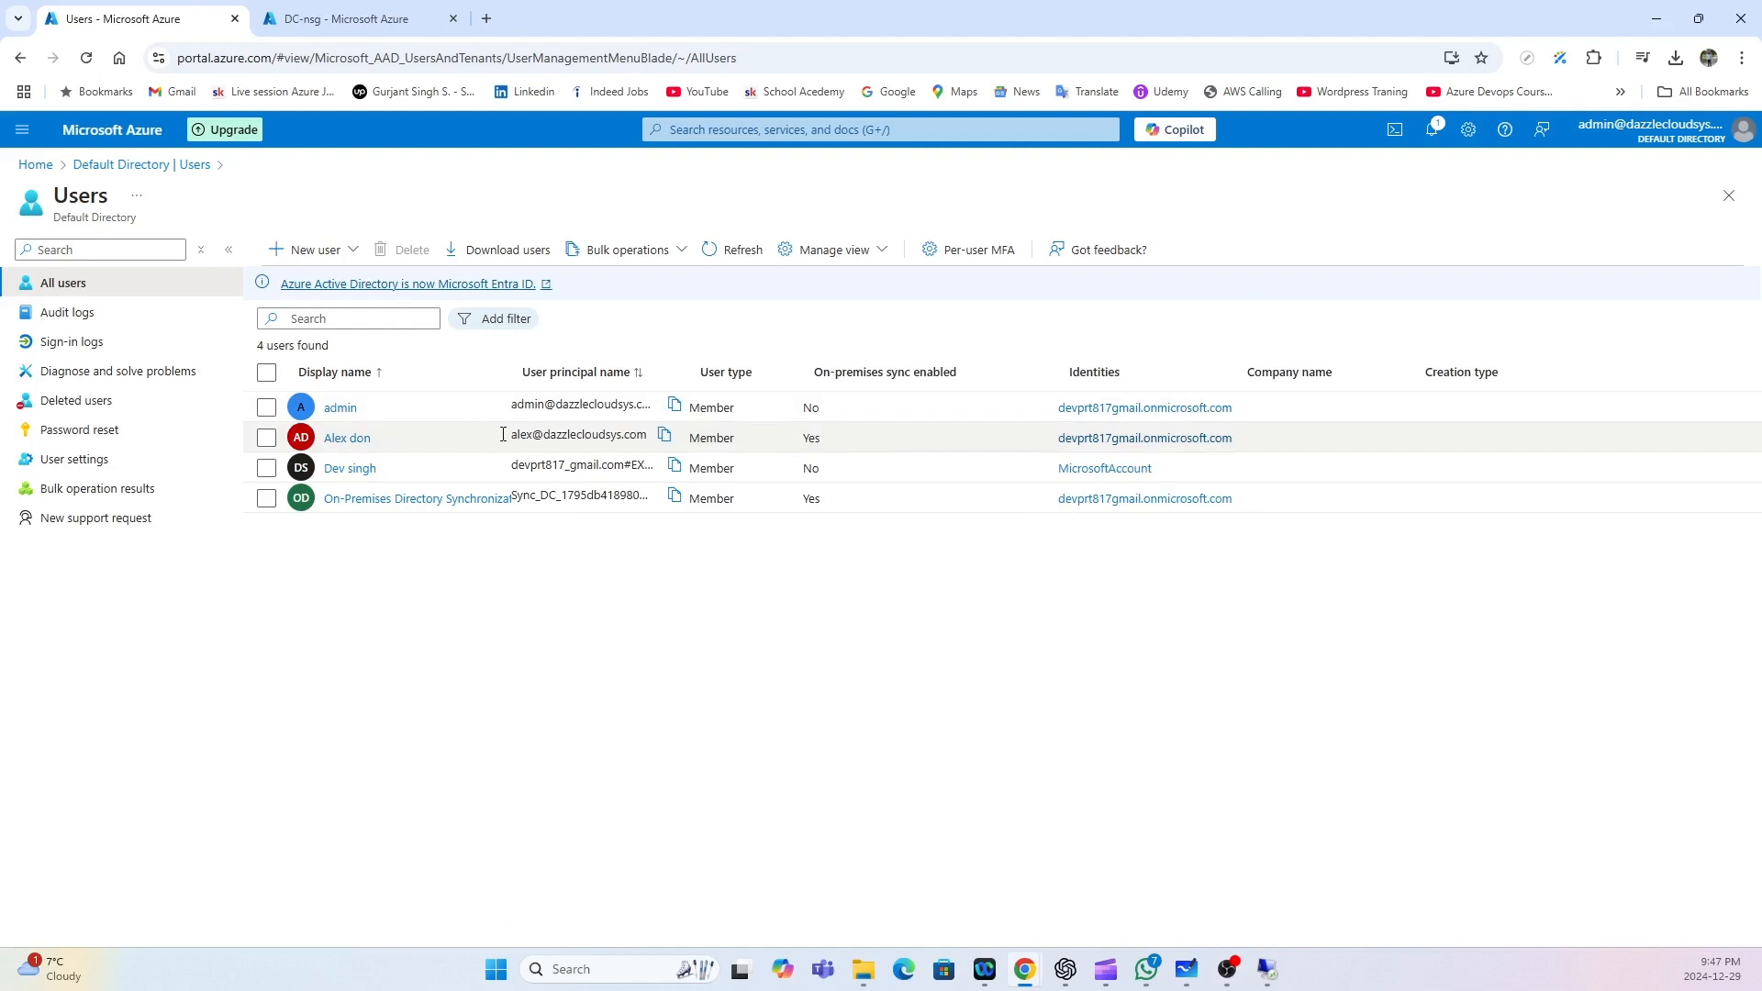
pyautogui.moveTo(512, 434); pyautogui.dragTo(648, 432)
pyautogui.click(653, 585)
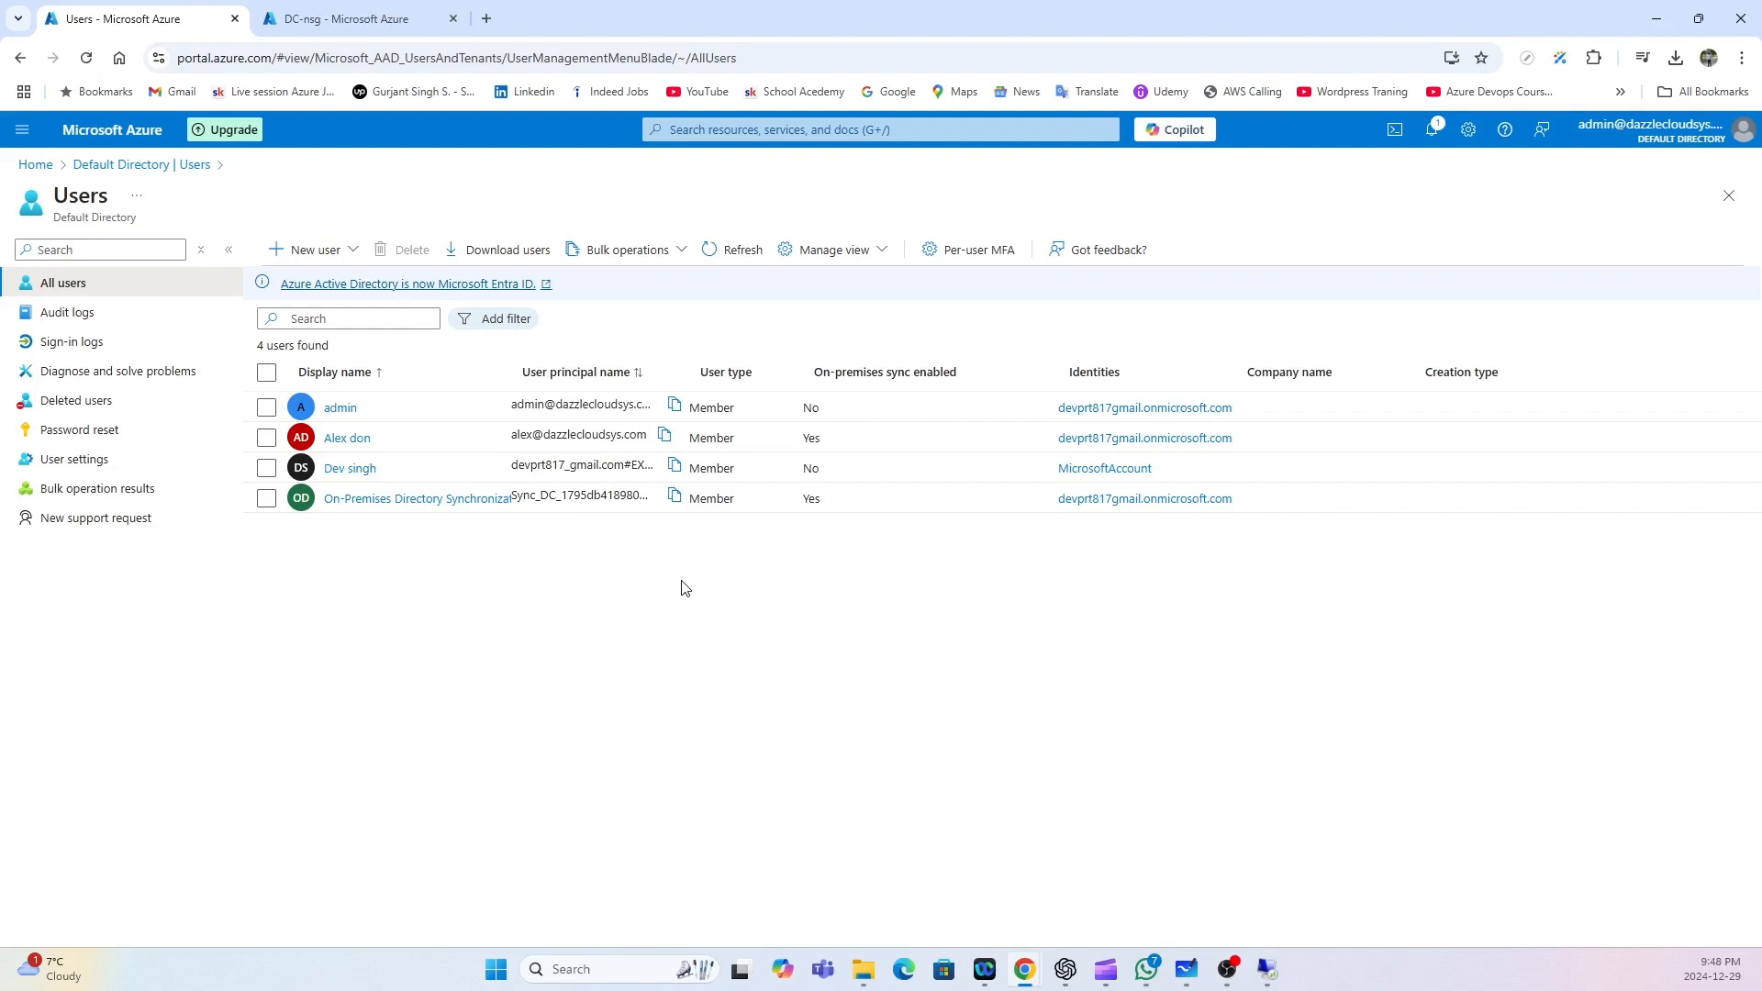
pyautogui.click(354, 439)
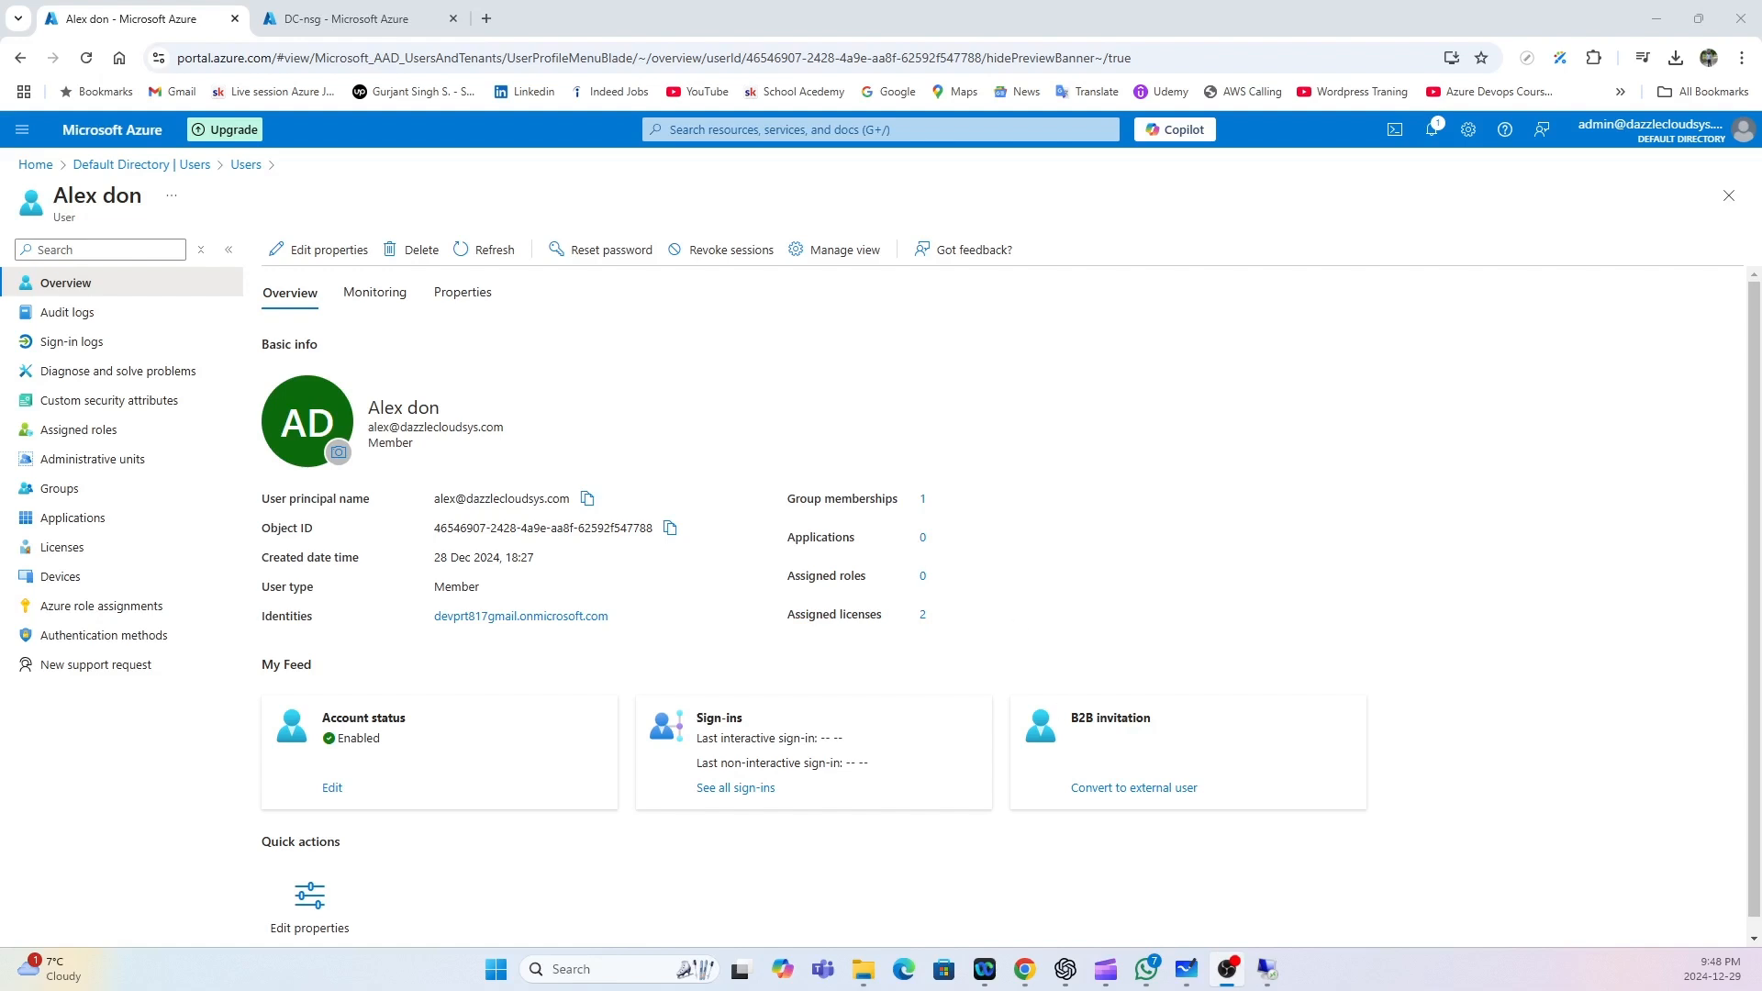
# Review the synced user's two assigned licenses and jump to the Microsoft 365 admin center Licenses page.
pyautogui.click(63, 550)
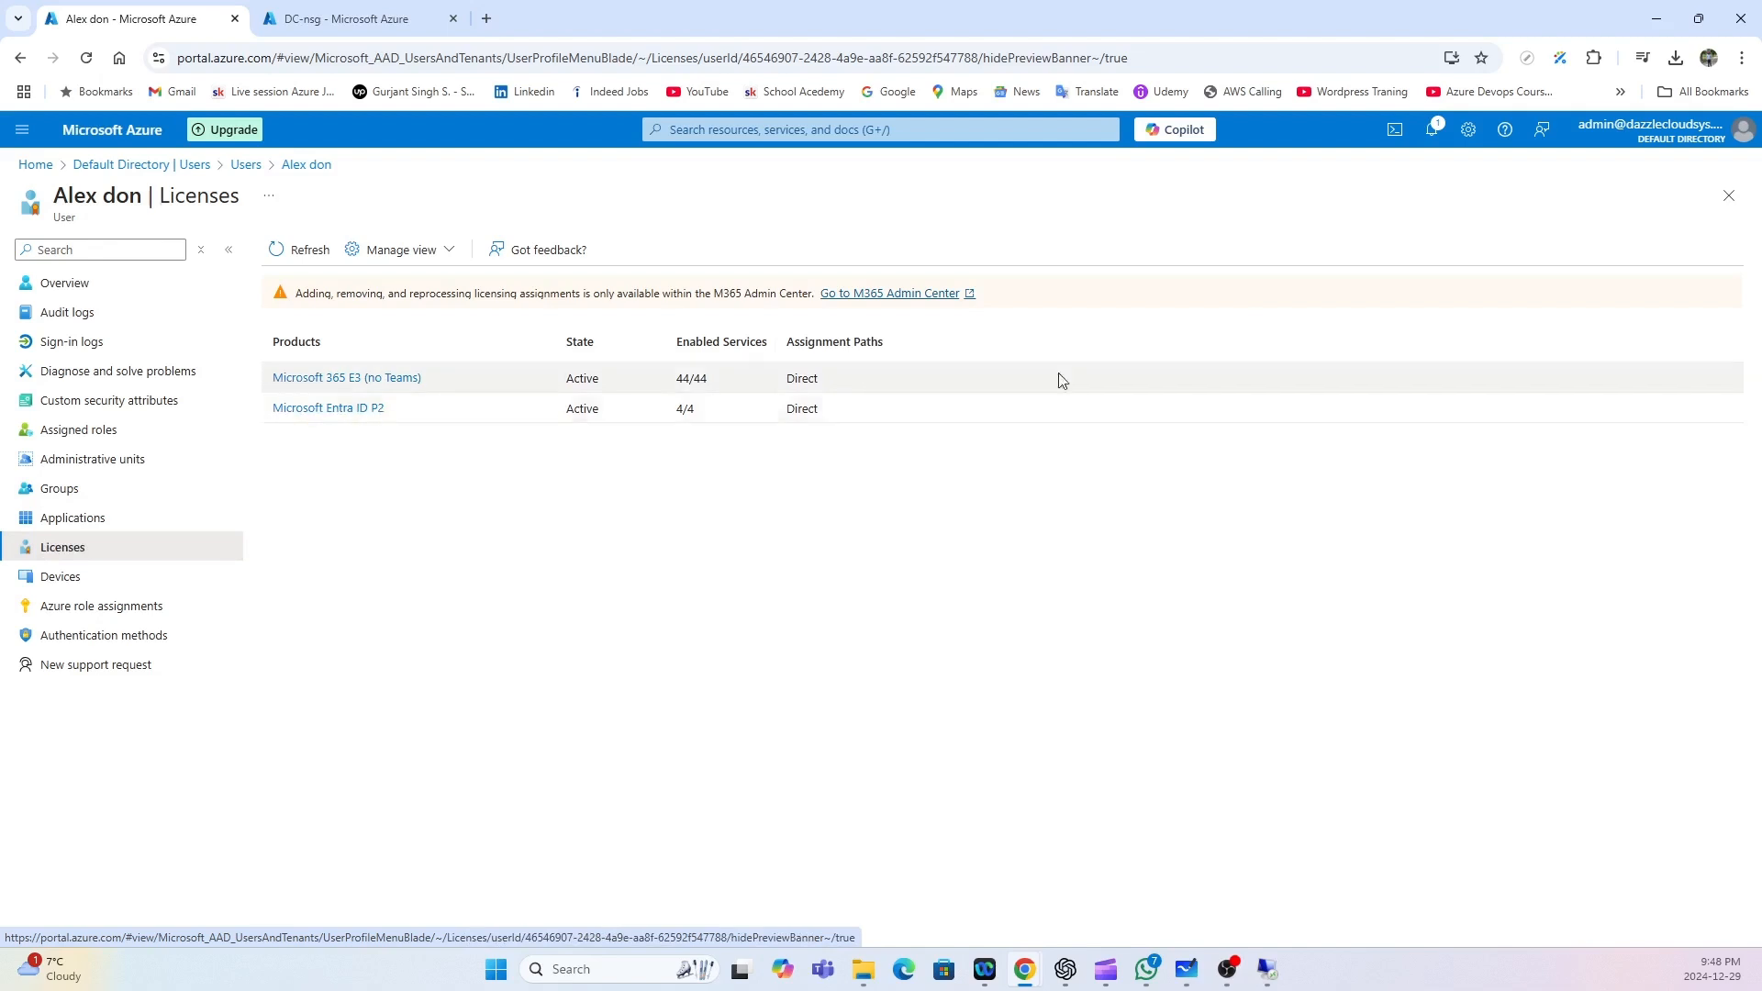
pyautogui.click(854, 294)
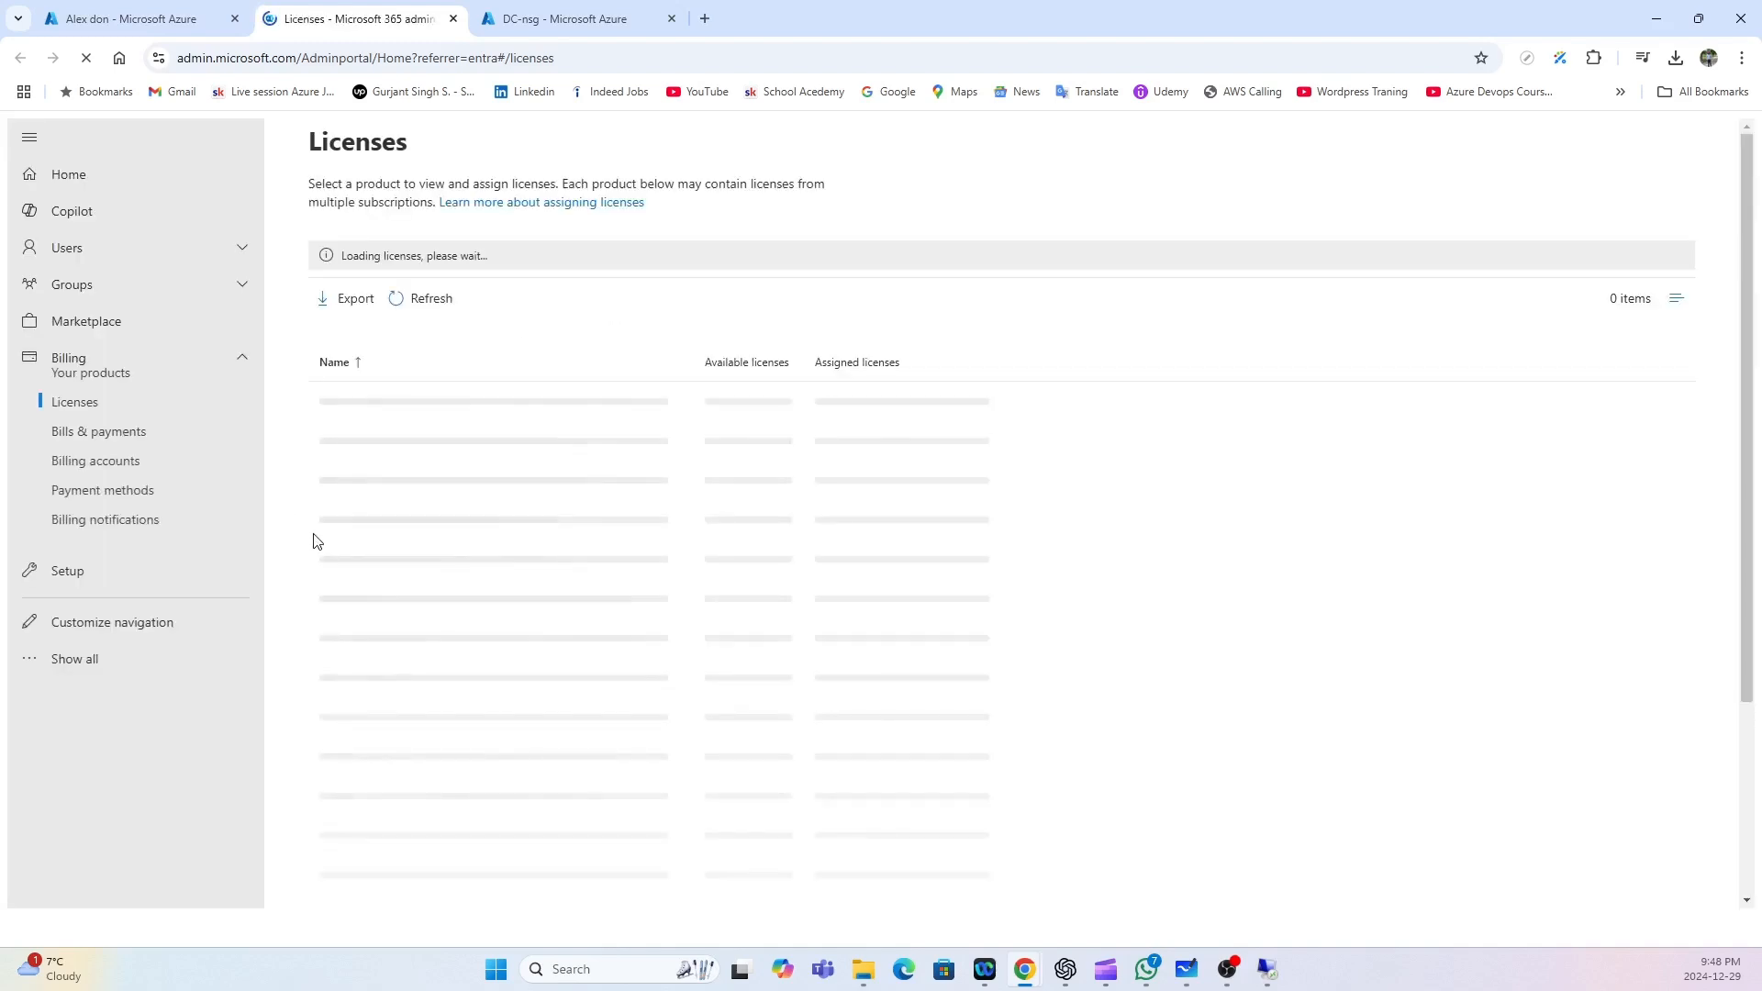
# Confirm the synced user has Microsoft 365 E3 (no Teams) and Entra ID P2, then open an Incognito window.
pyautogui.click(126, 250)
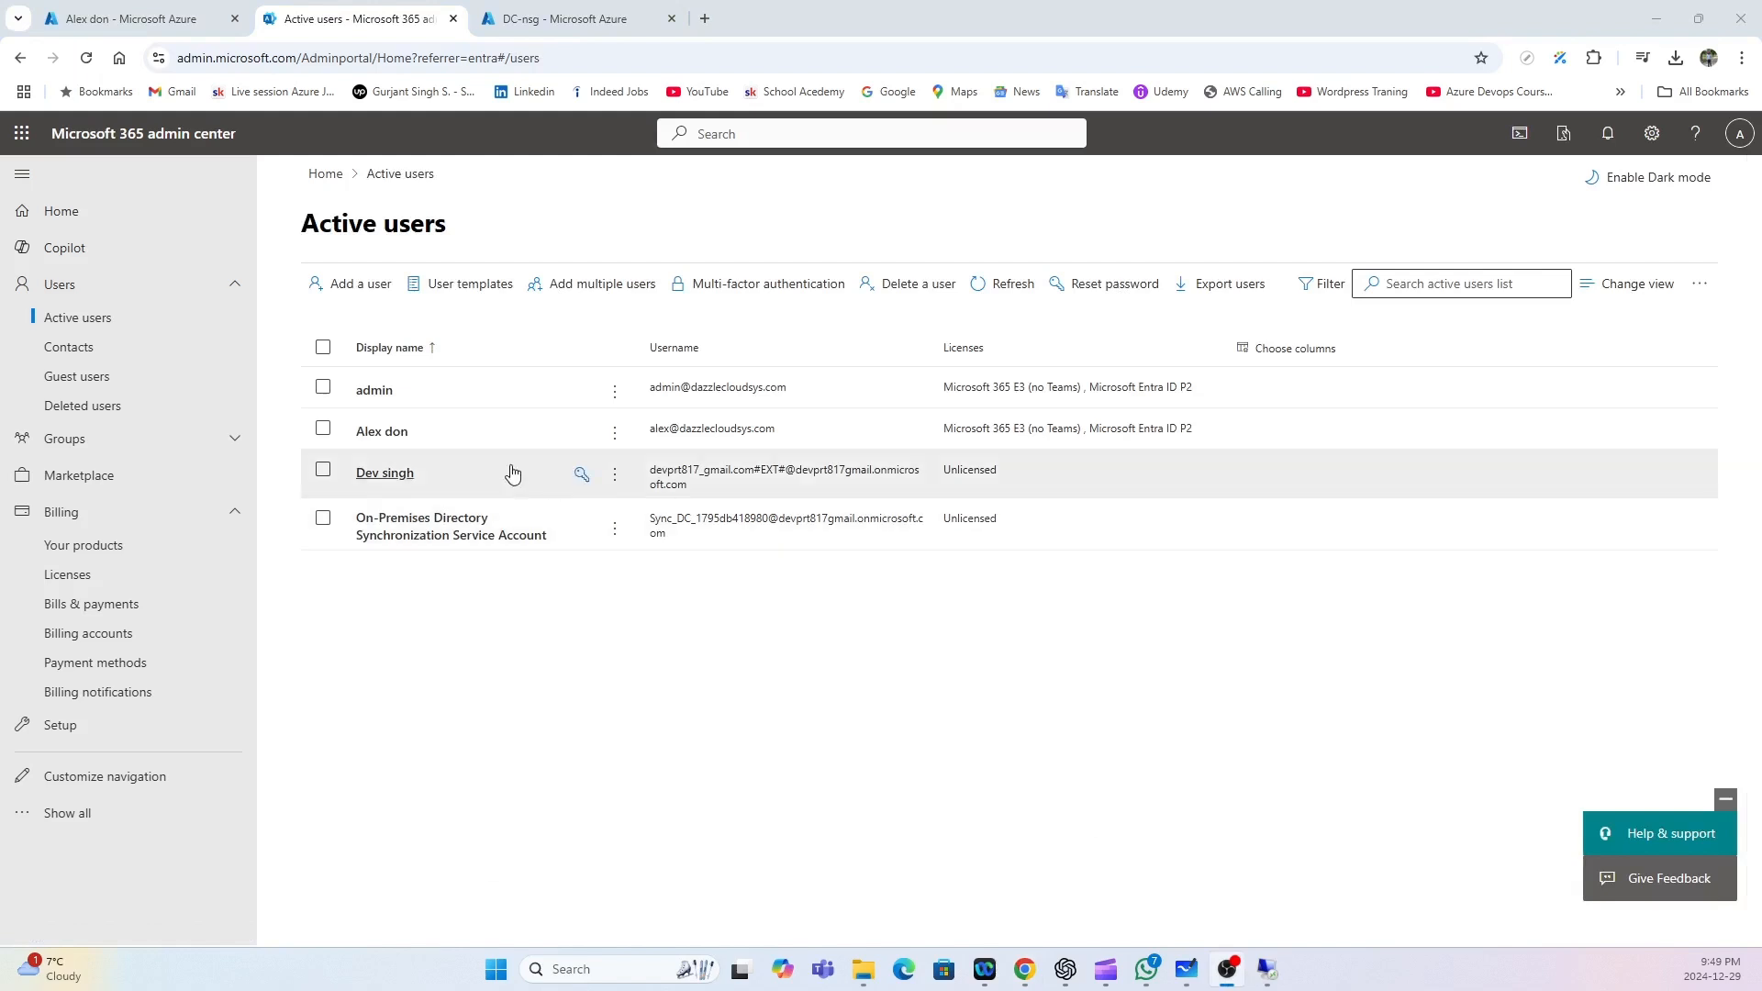
pyautogui.click(399, 441)
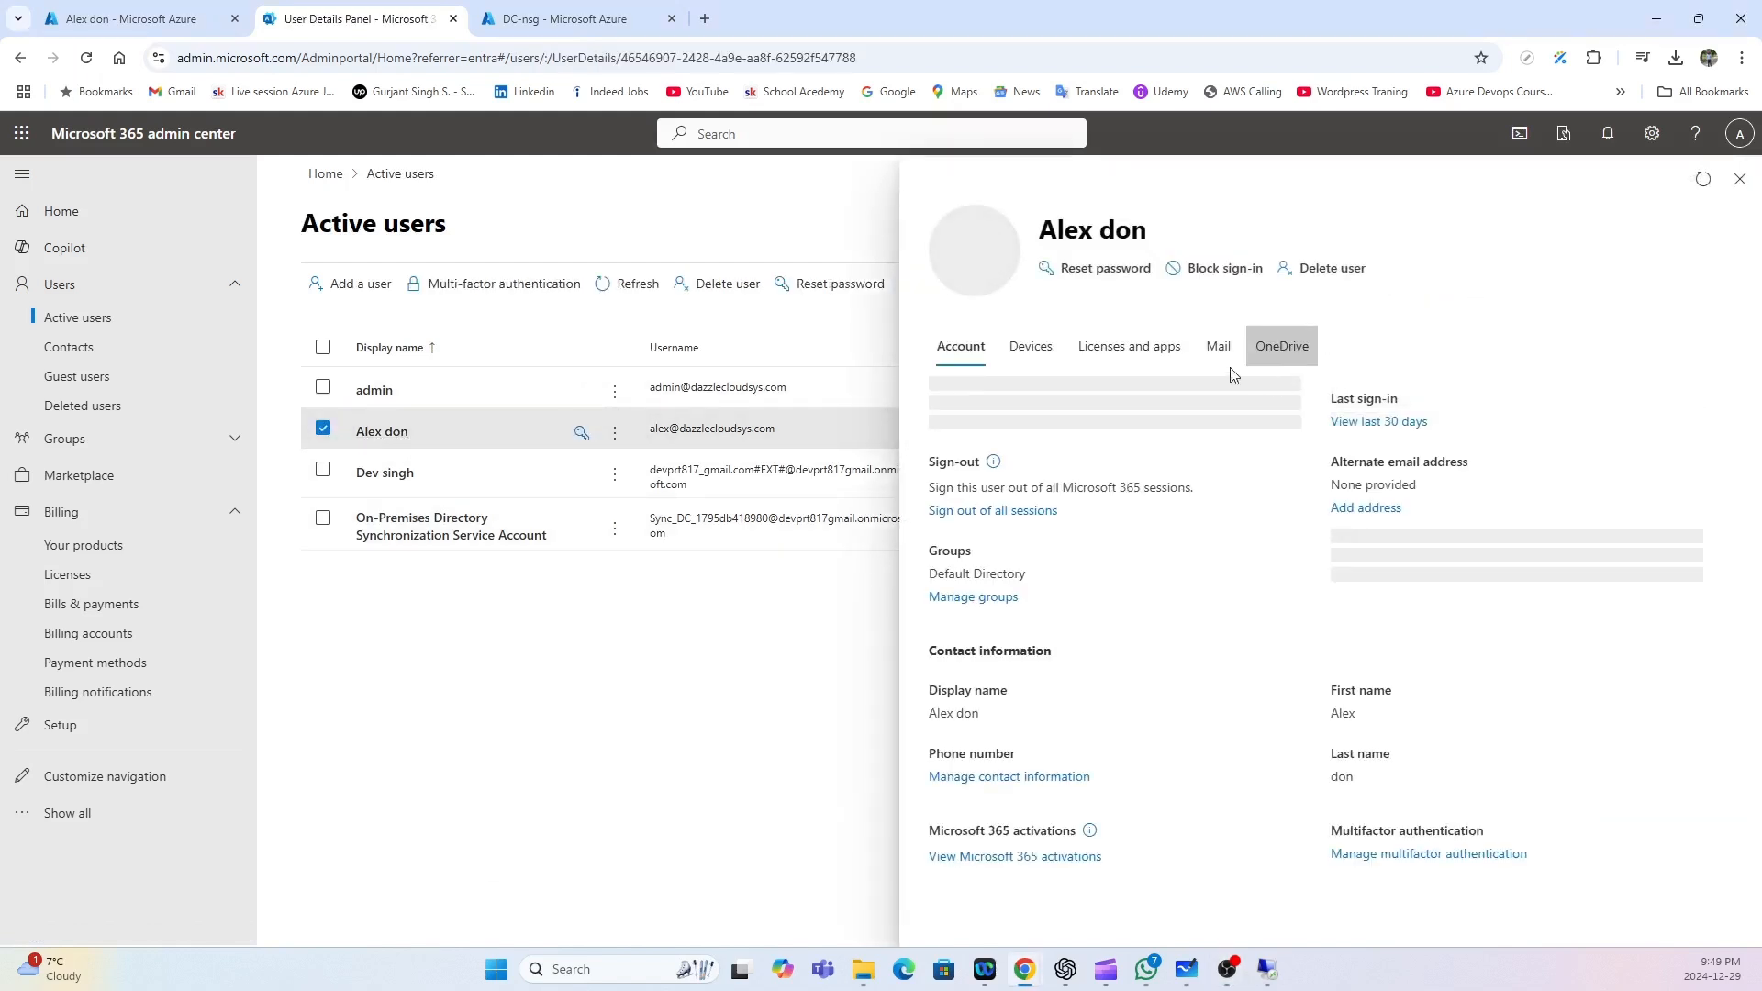
pyautogui.click(1118, 364)
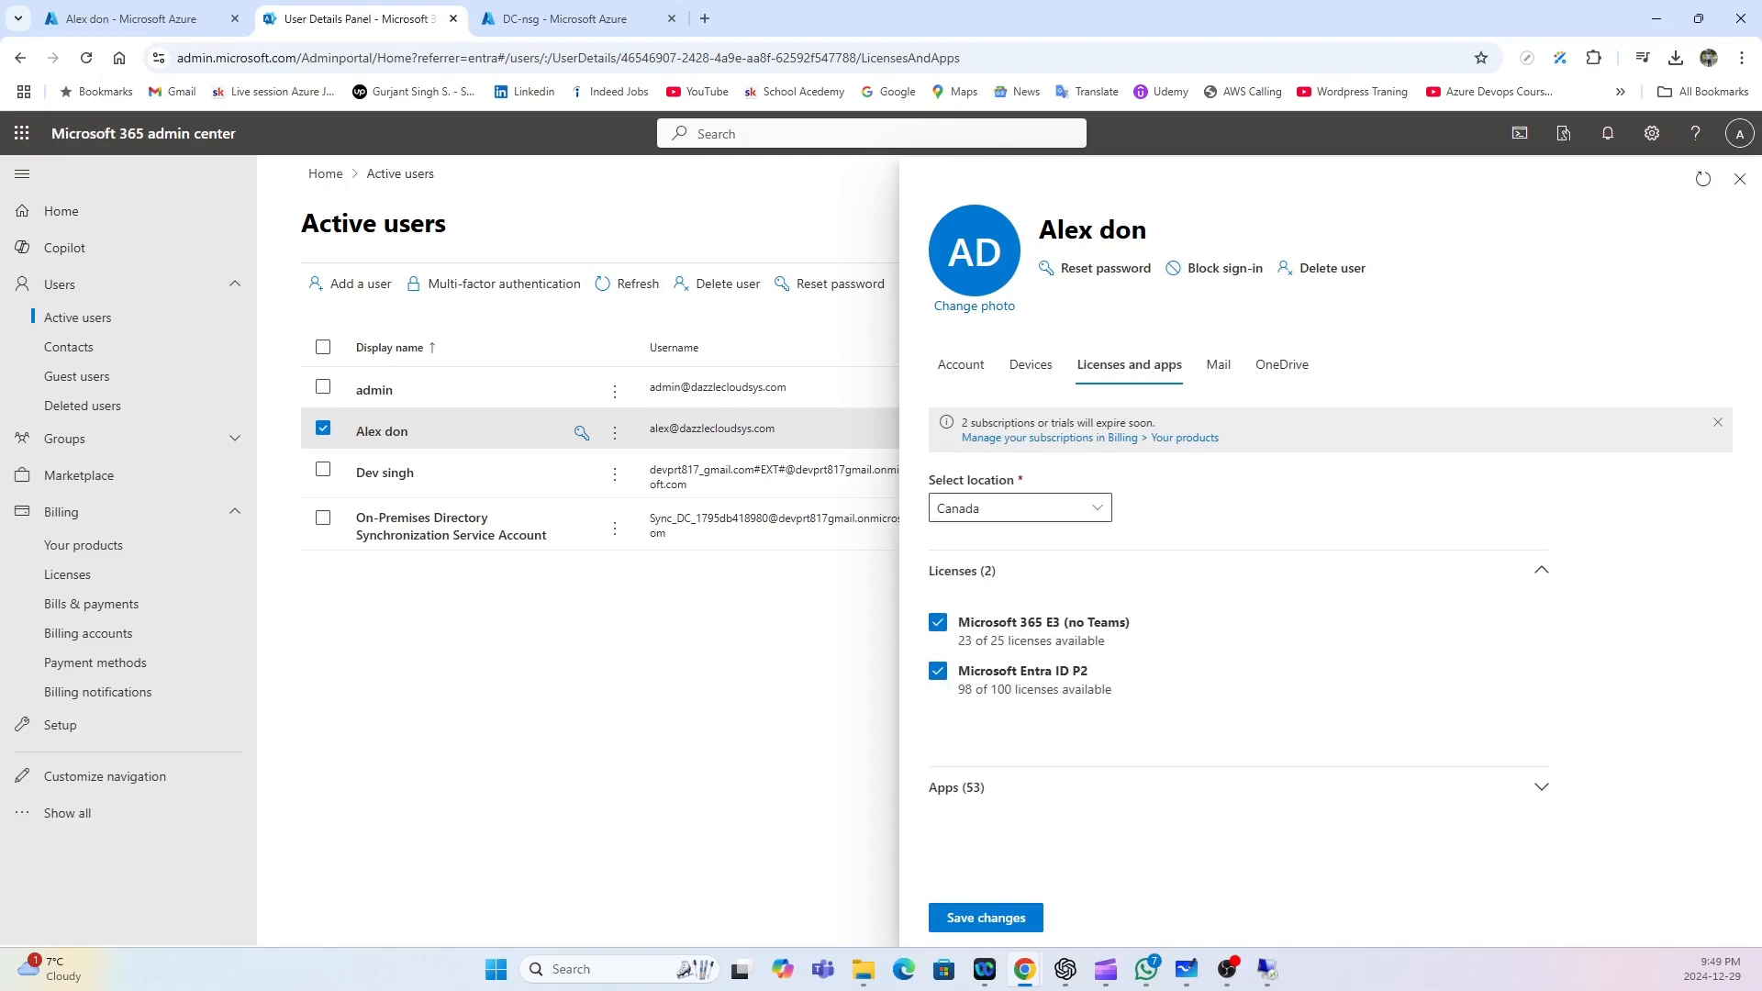
pyautogui.hotkey('ctrl', 'shift', 'n')
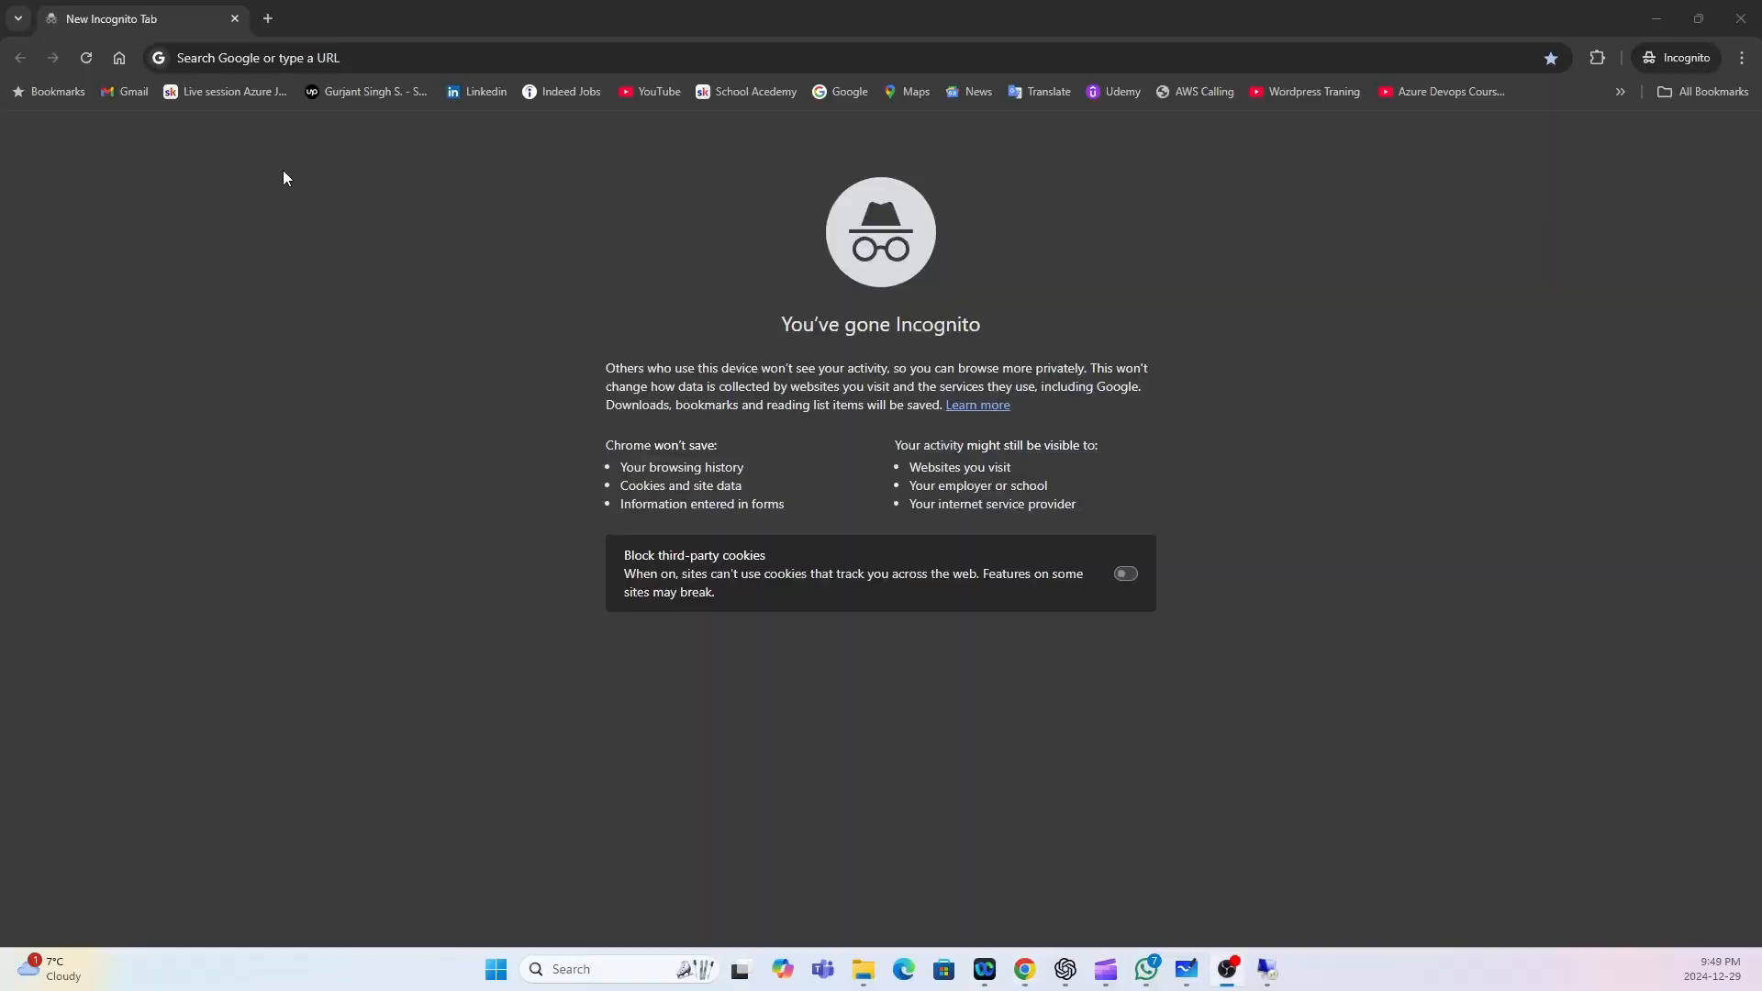
# Go to portal.office.com and enter the synced user's e-mail address.
pyautogui.click(281, 61)
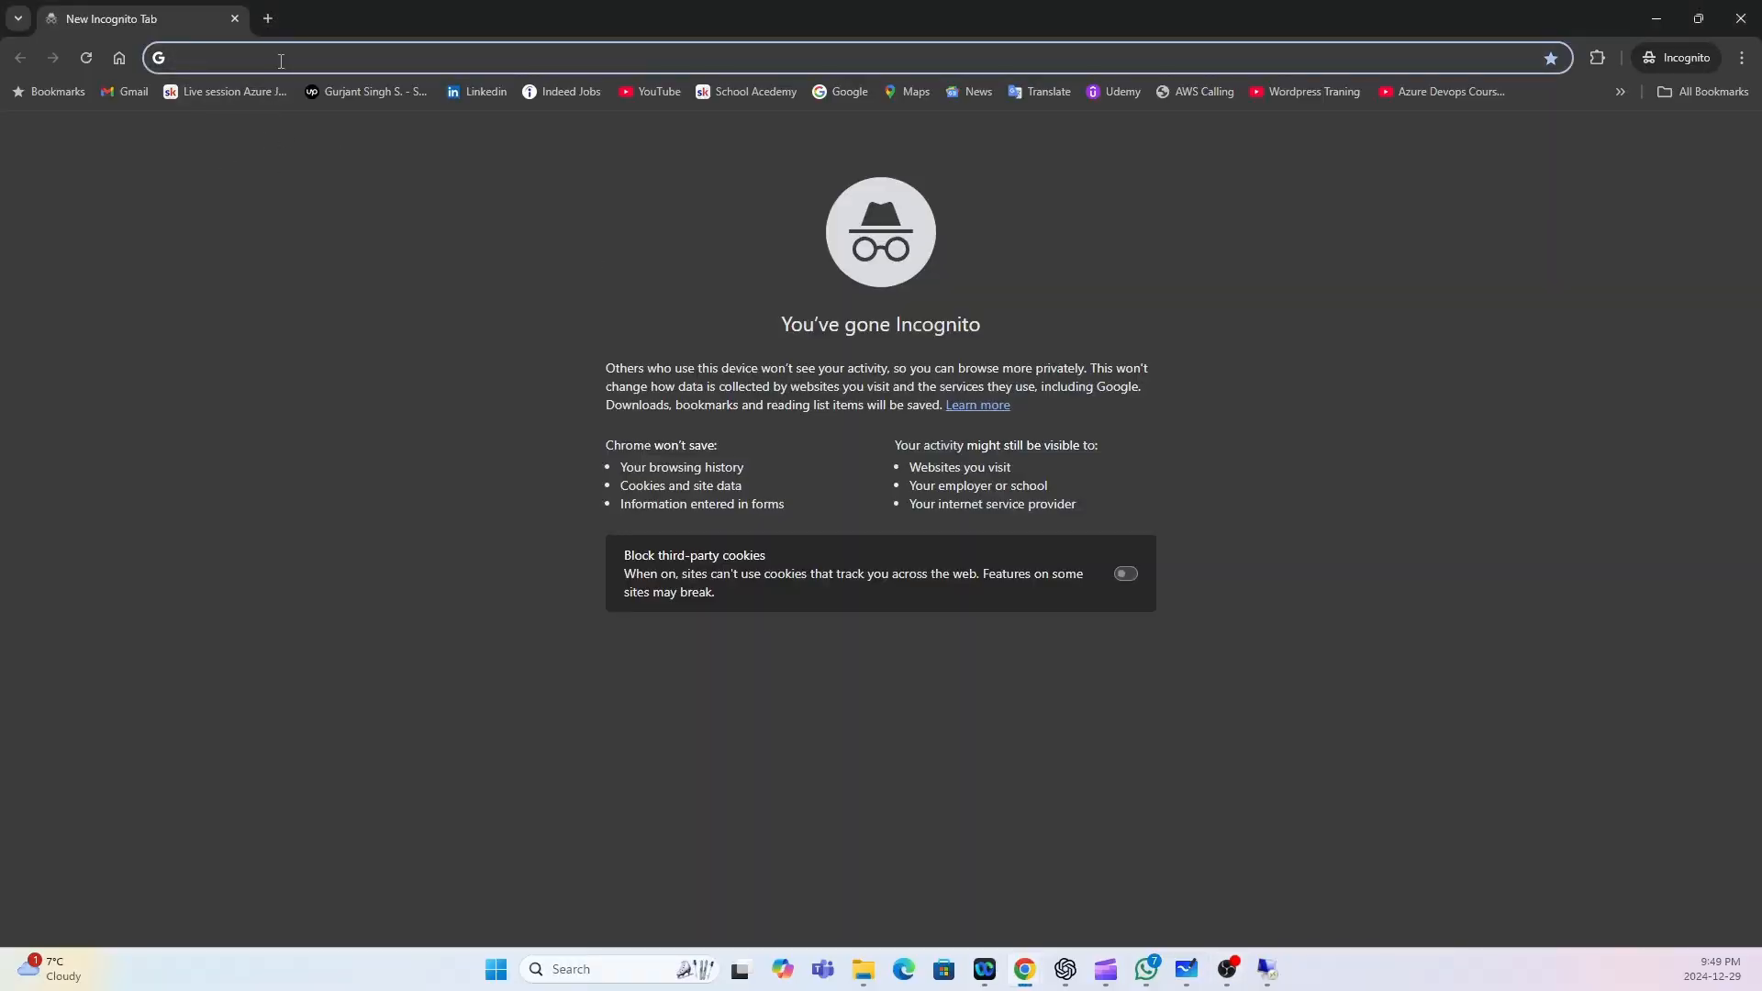
pyautogui.write('portal.')
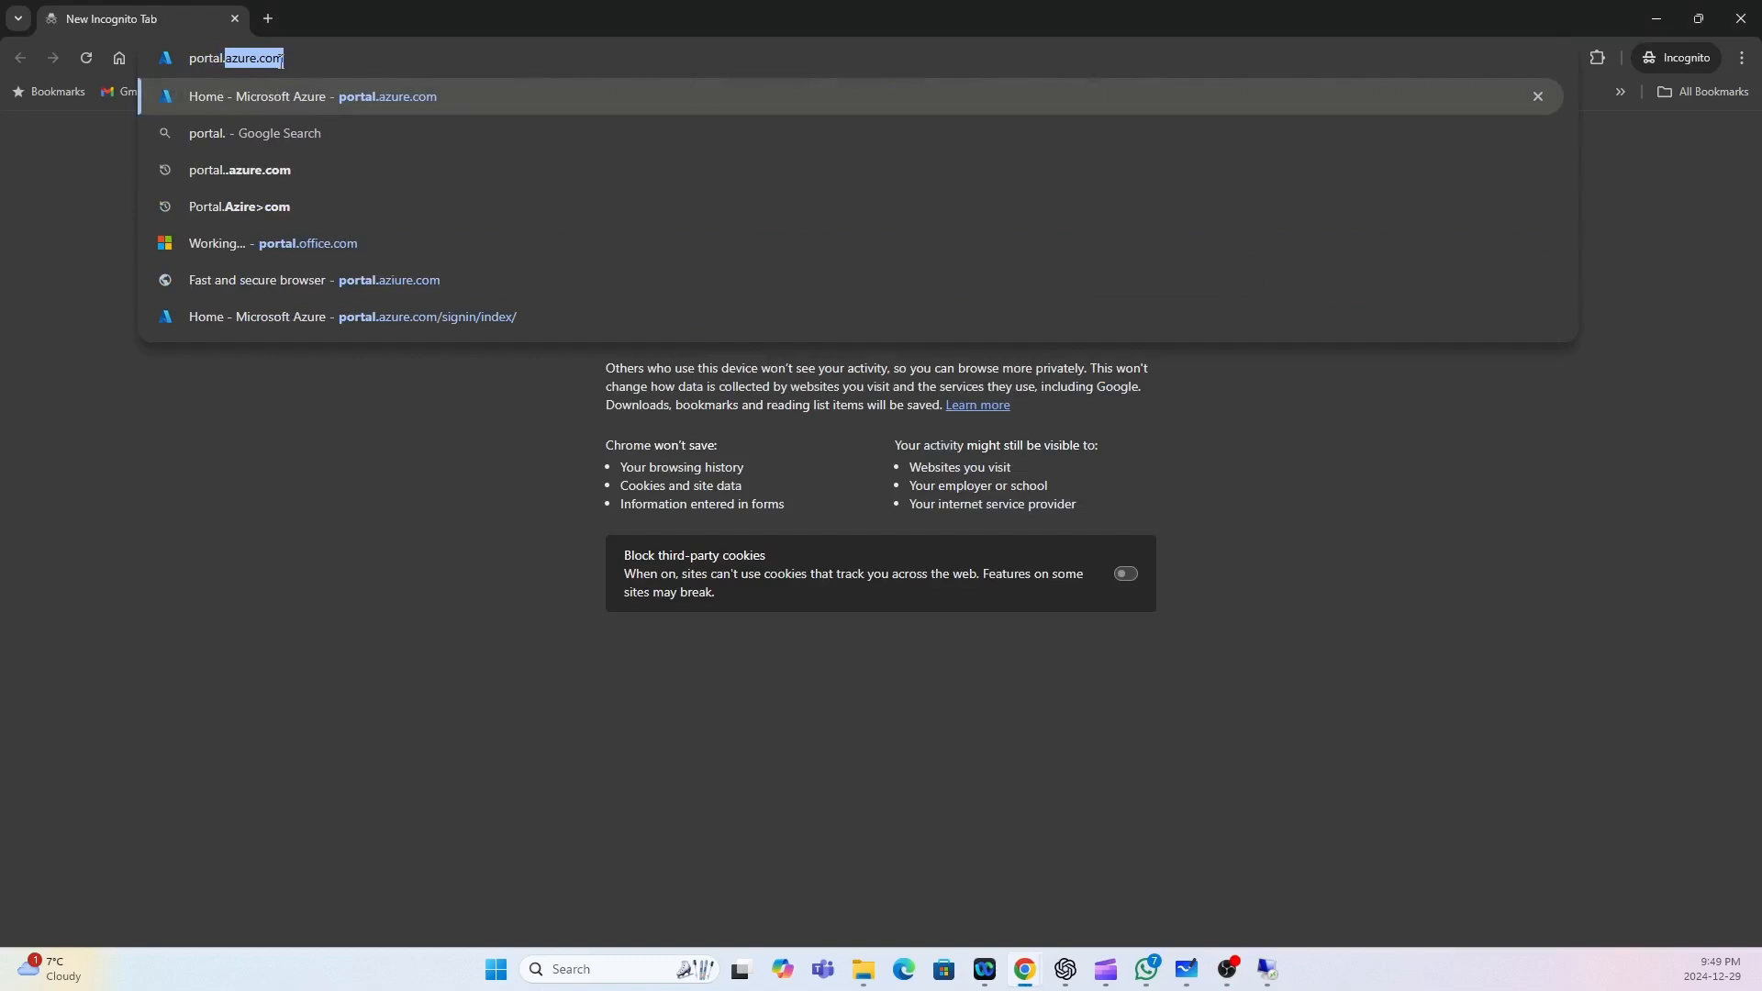
pyautogui.write('office.com')
pyautogui.press('Return')
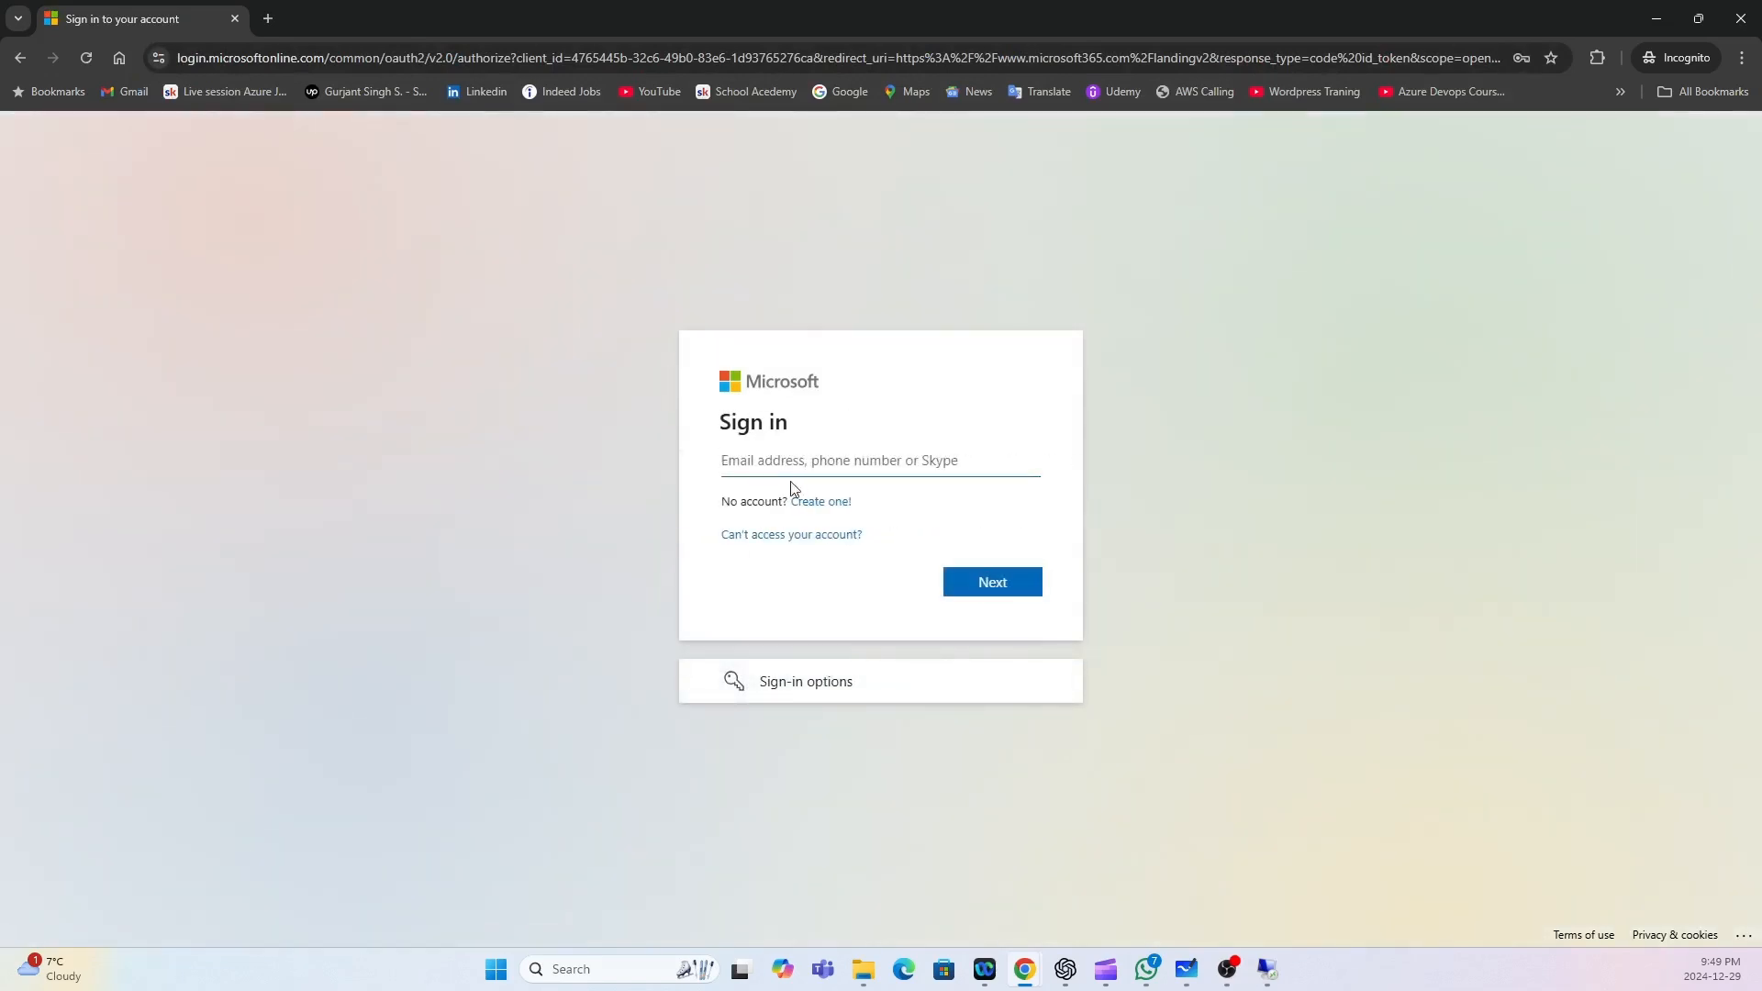
pyautogui.click(769, 473)
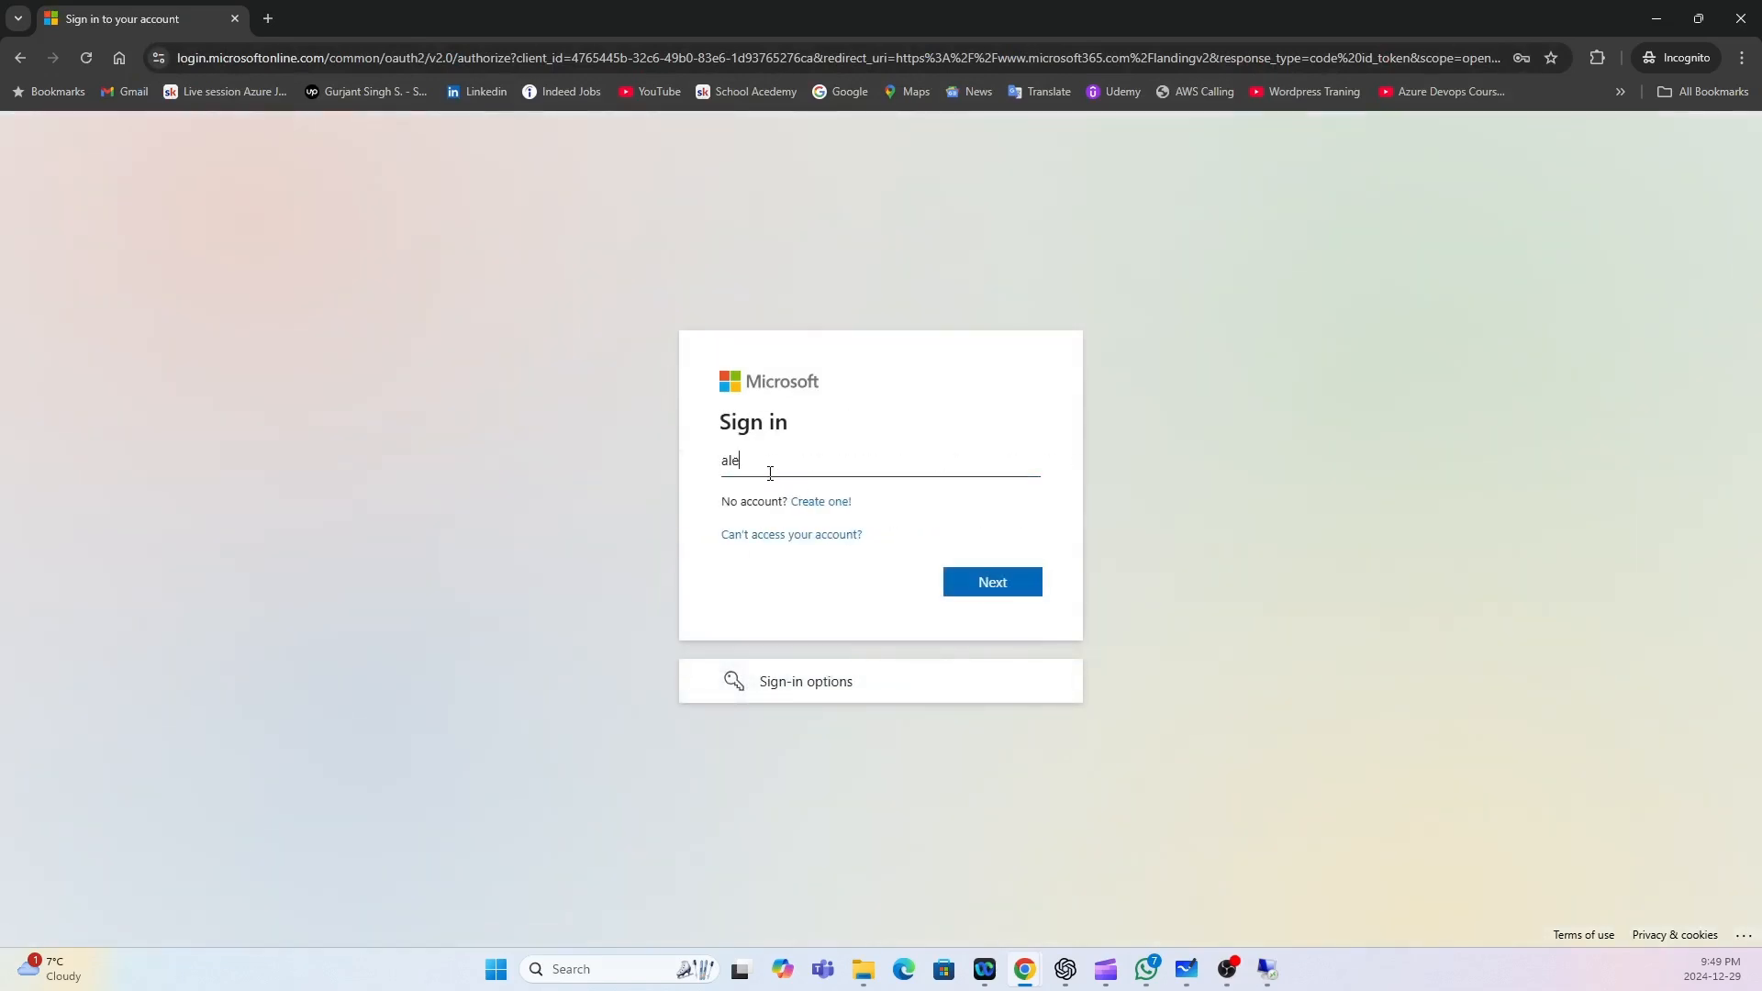
pyautogui.press('Return')
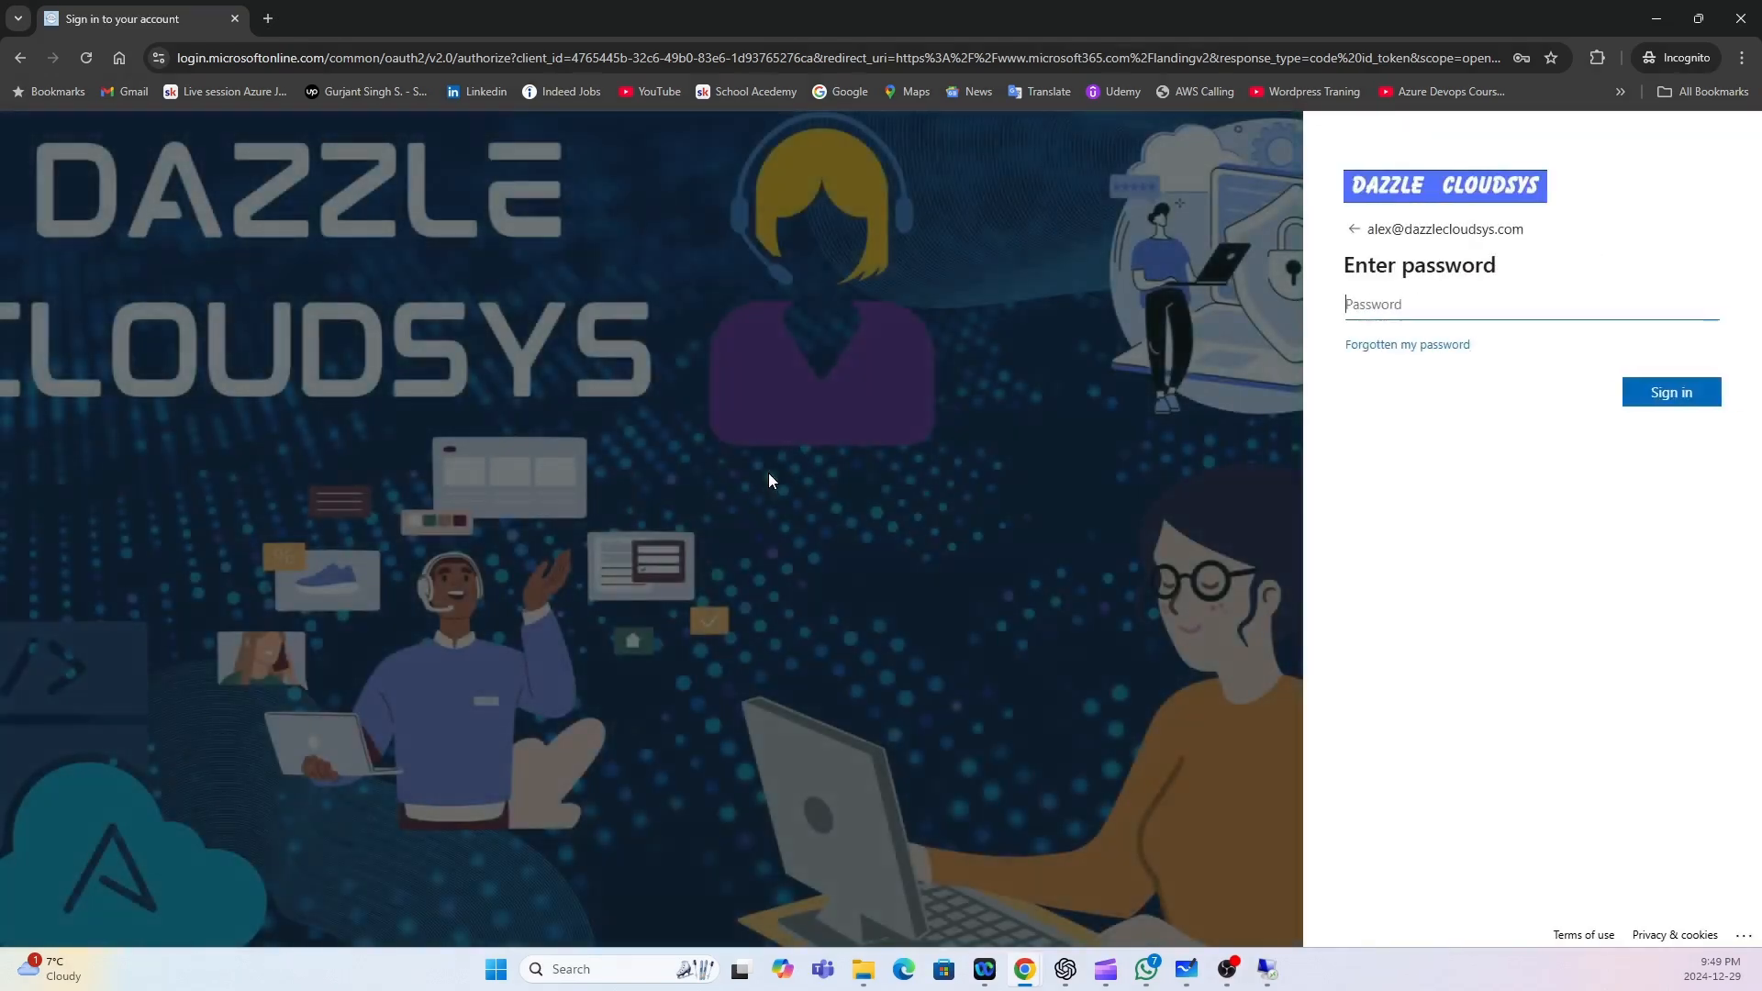
# Enter the user's password, postpone security setup with Ask later, and stay signed in.
pyautogui.write('••')
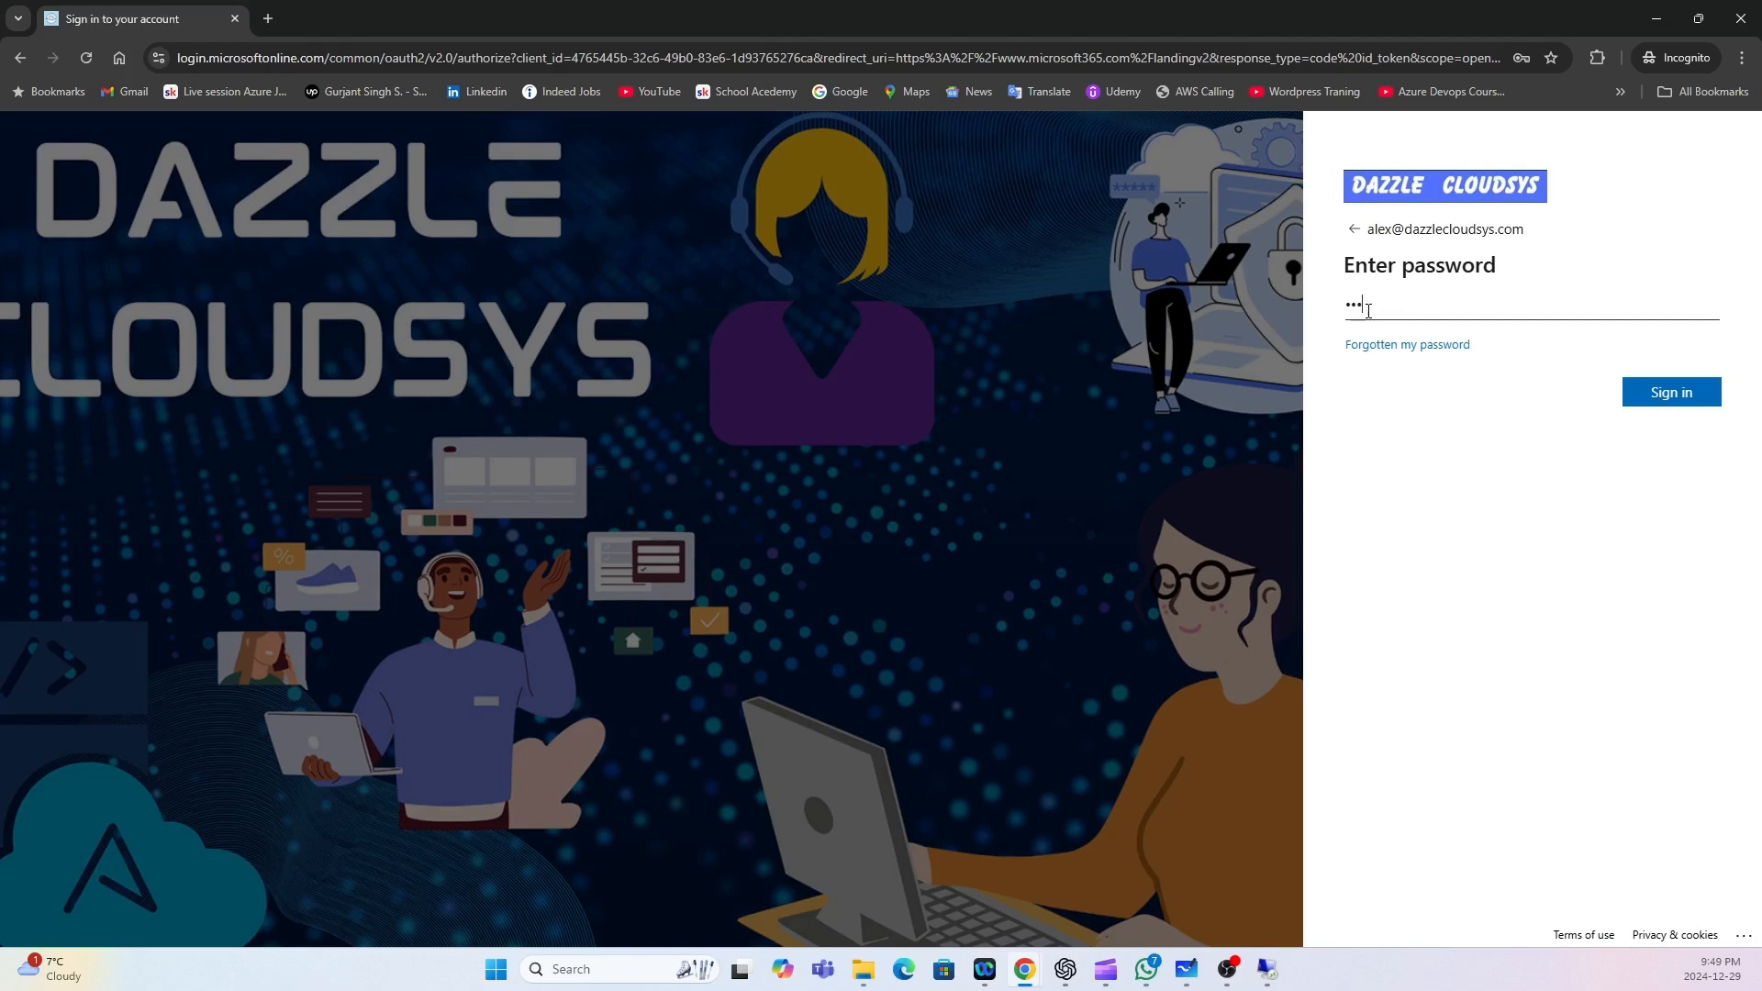
pyautogui.press('BackSpace')
pyautogui.press('BackSpace')
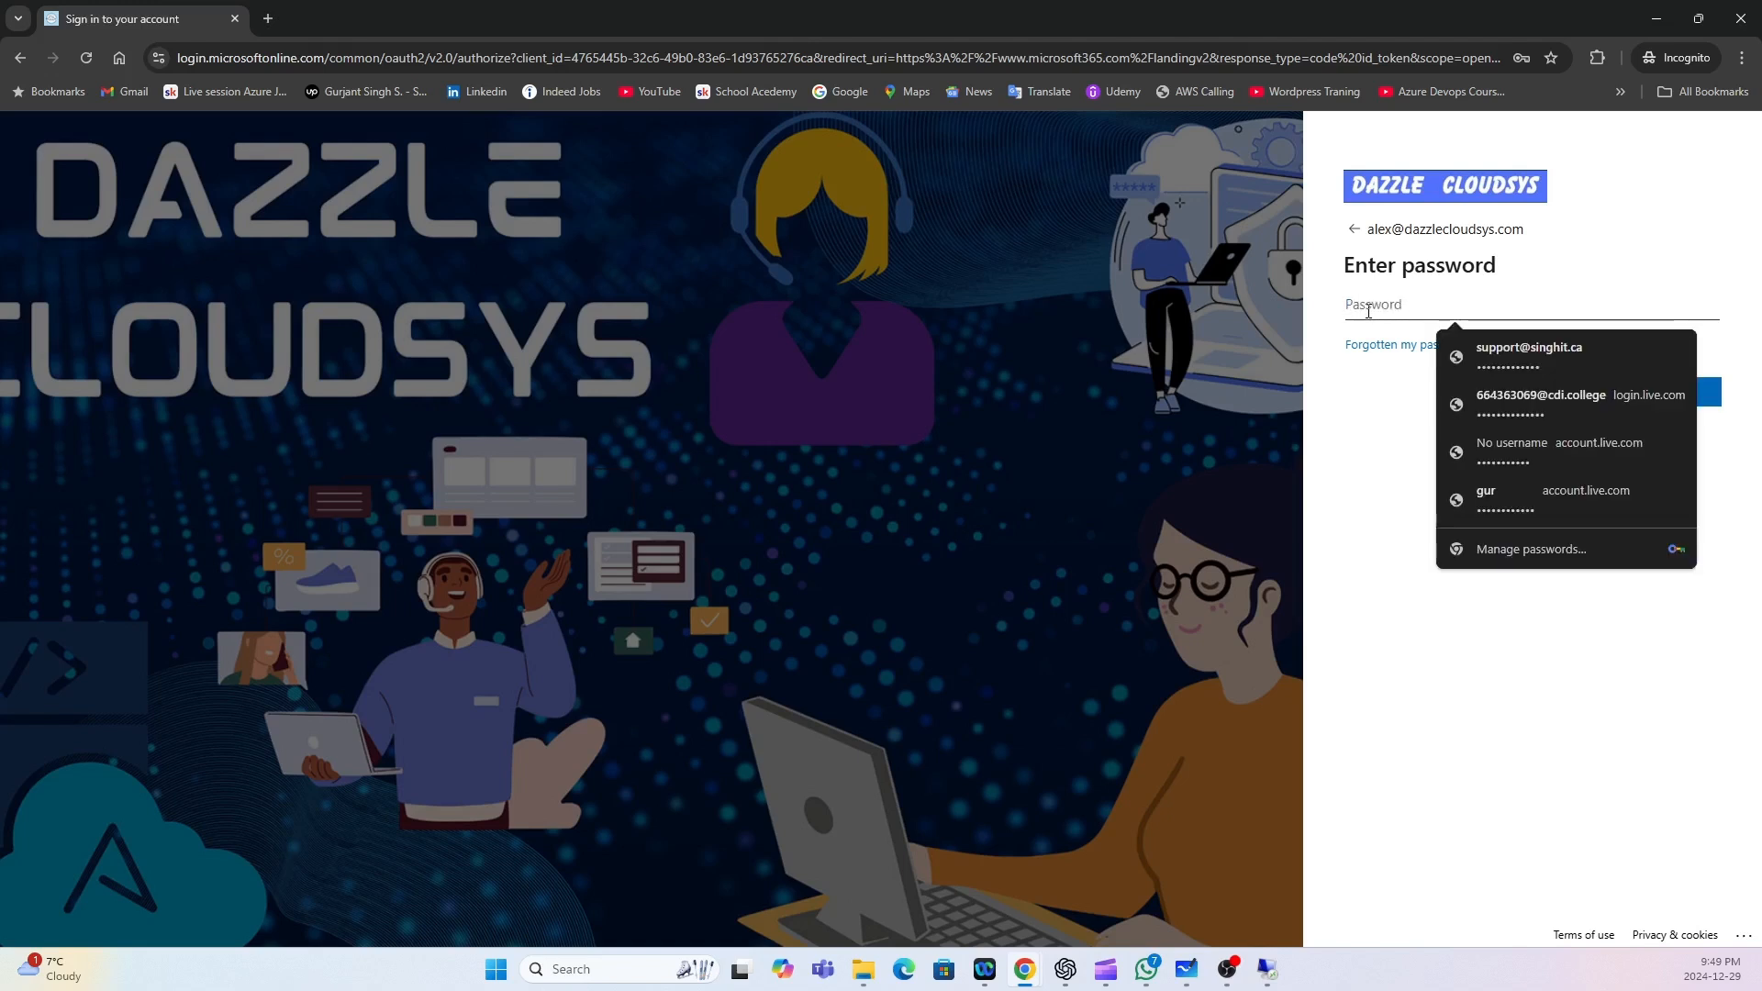
pyautogui.write('•••••••••••')
pyautogui.press('Return')
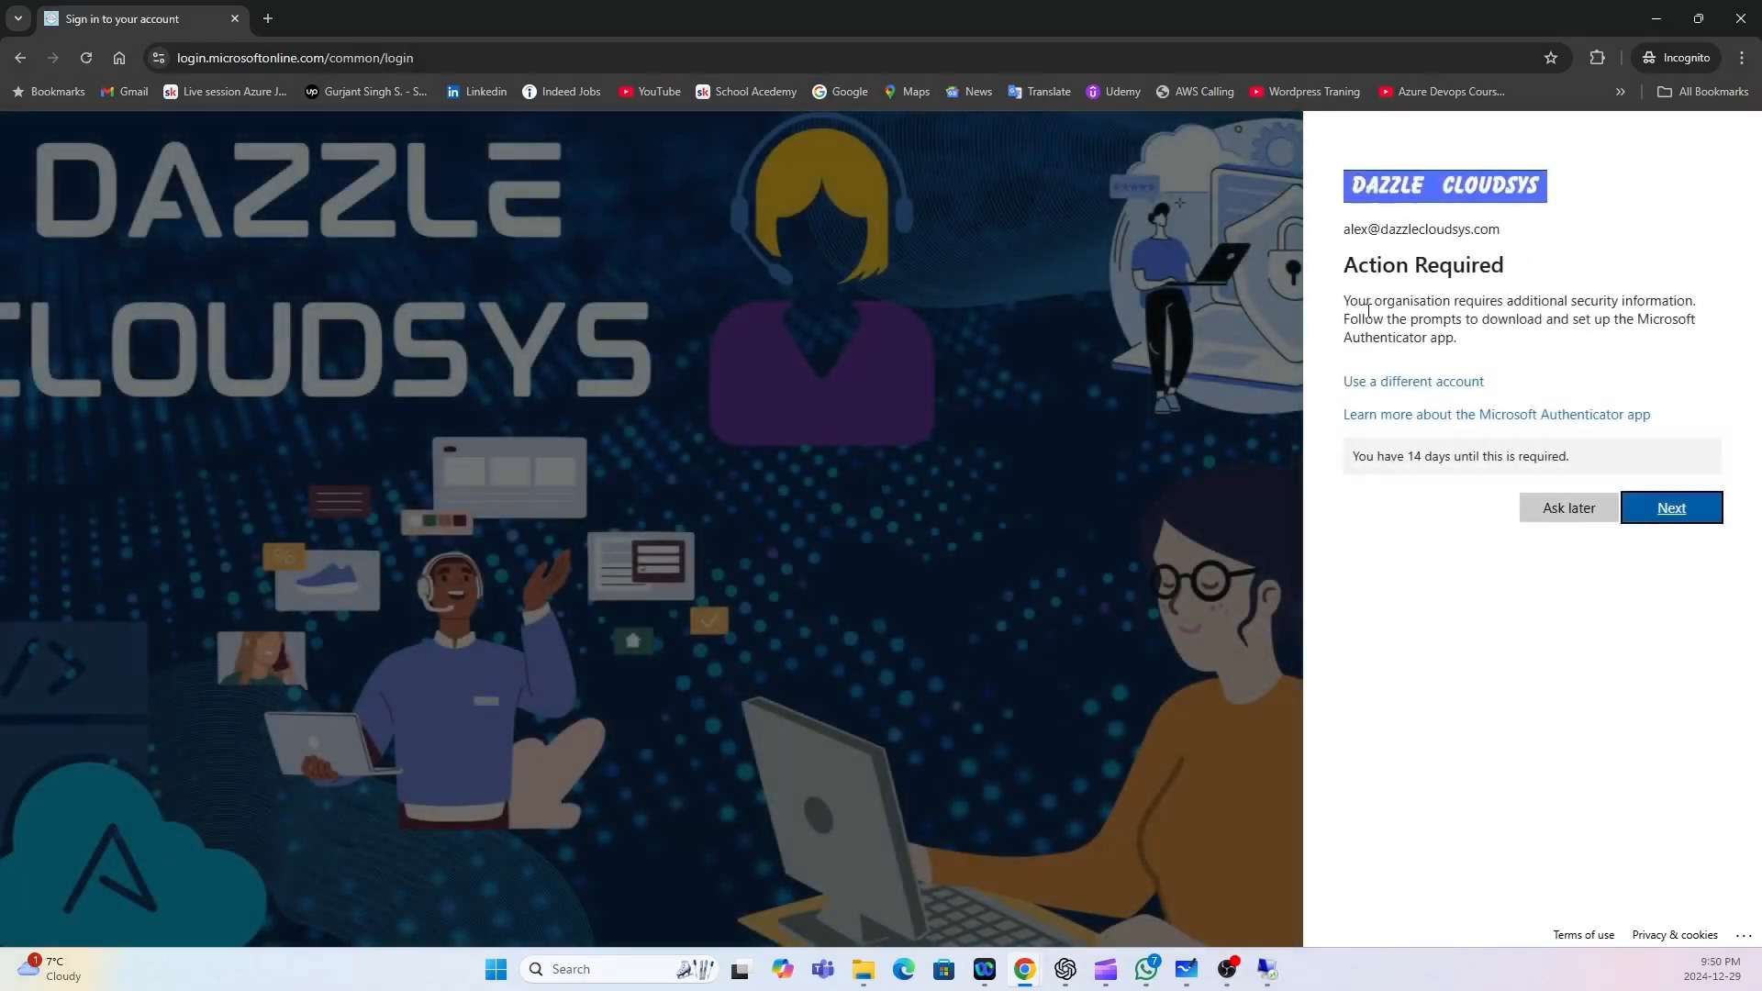
pyautogui.click(1562, 516)
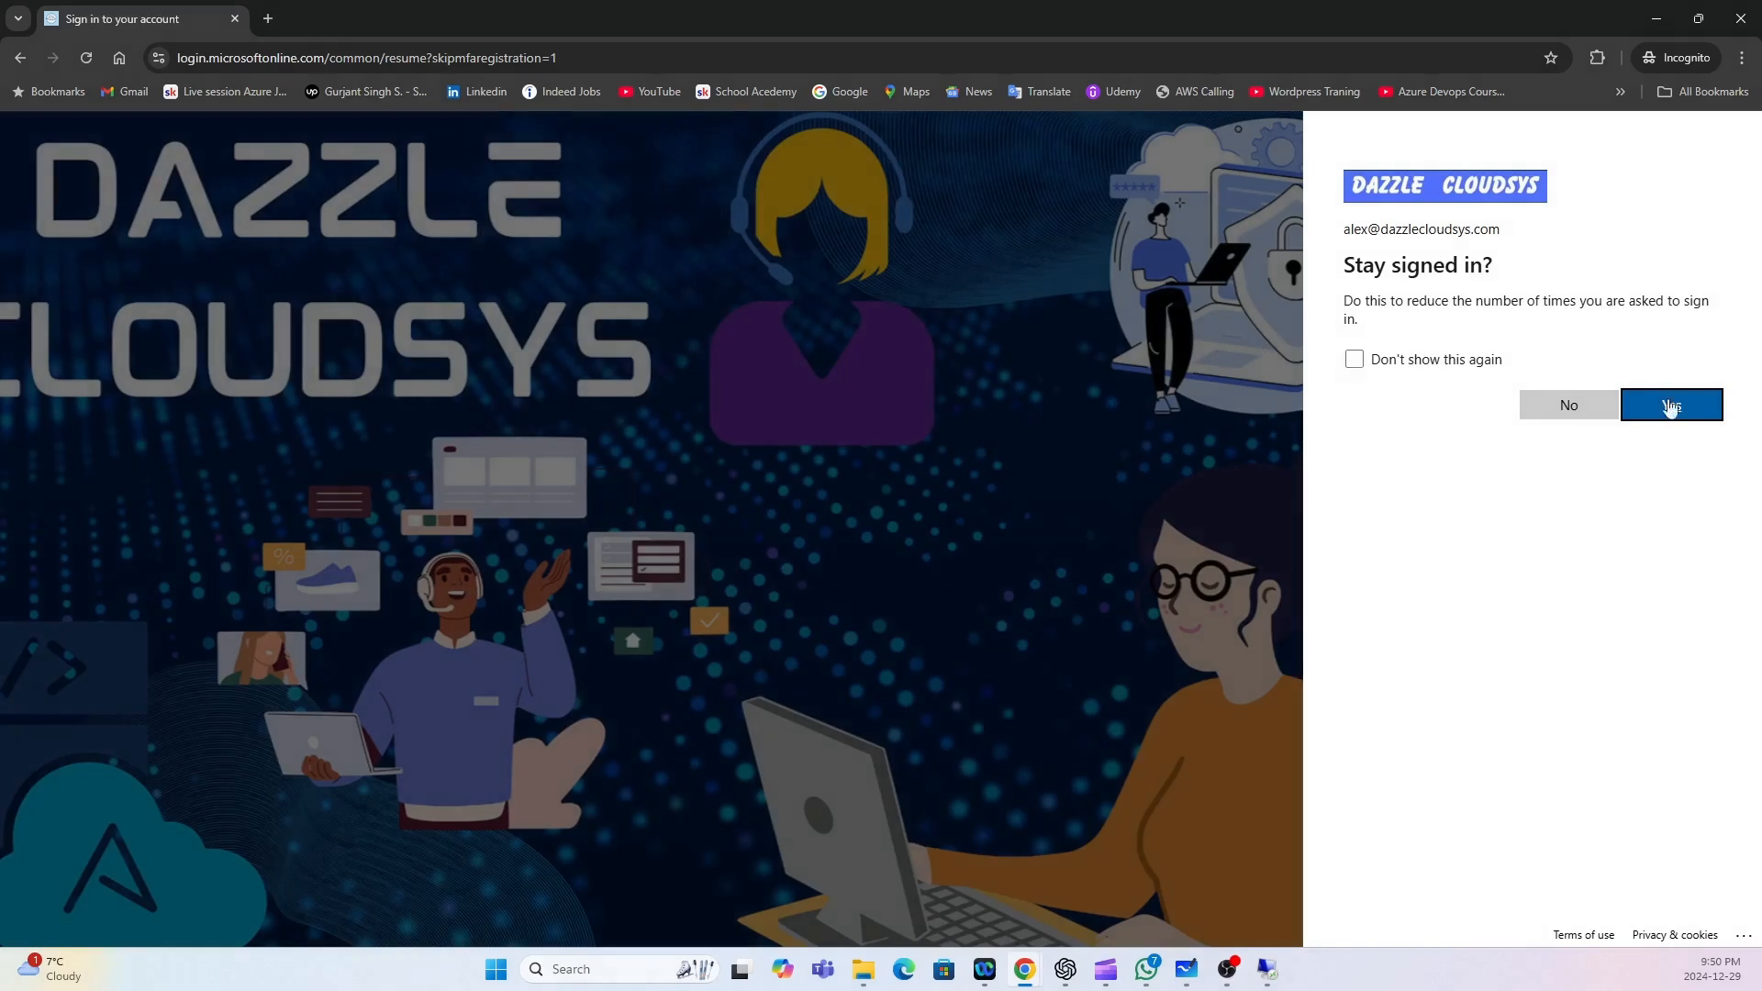
pyautogui.click(1690, 409)
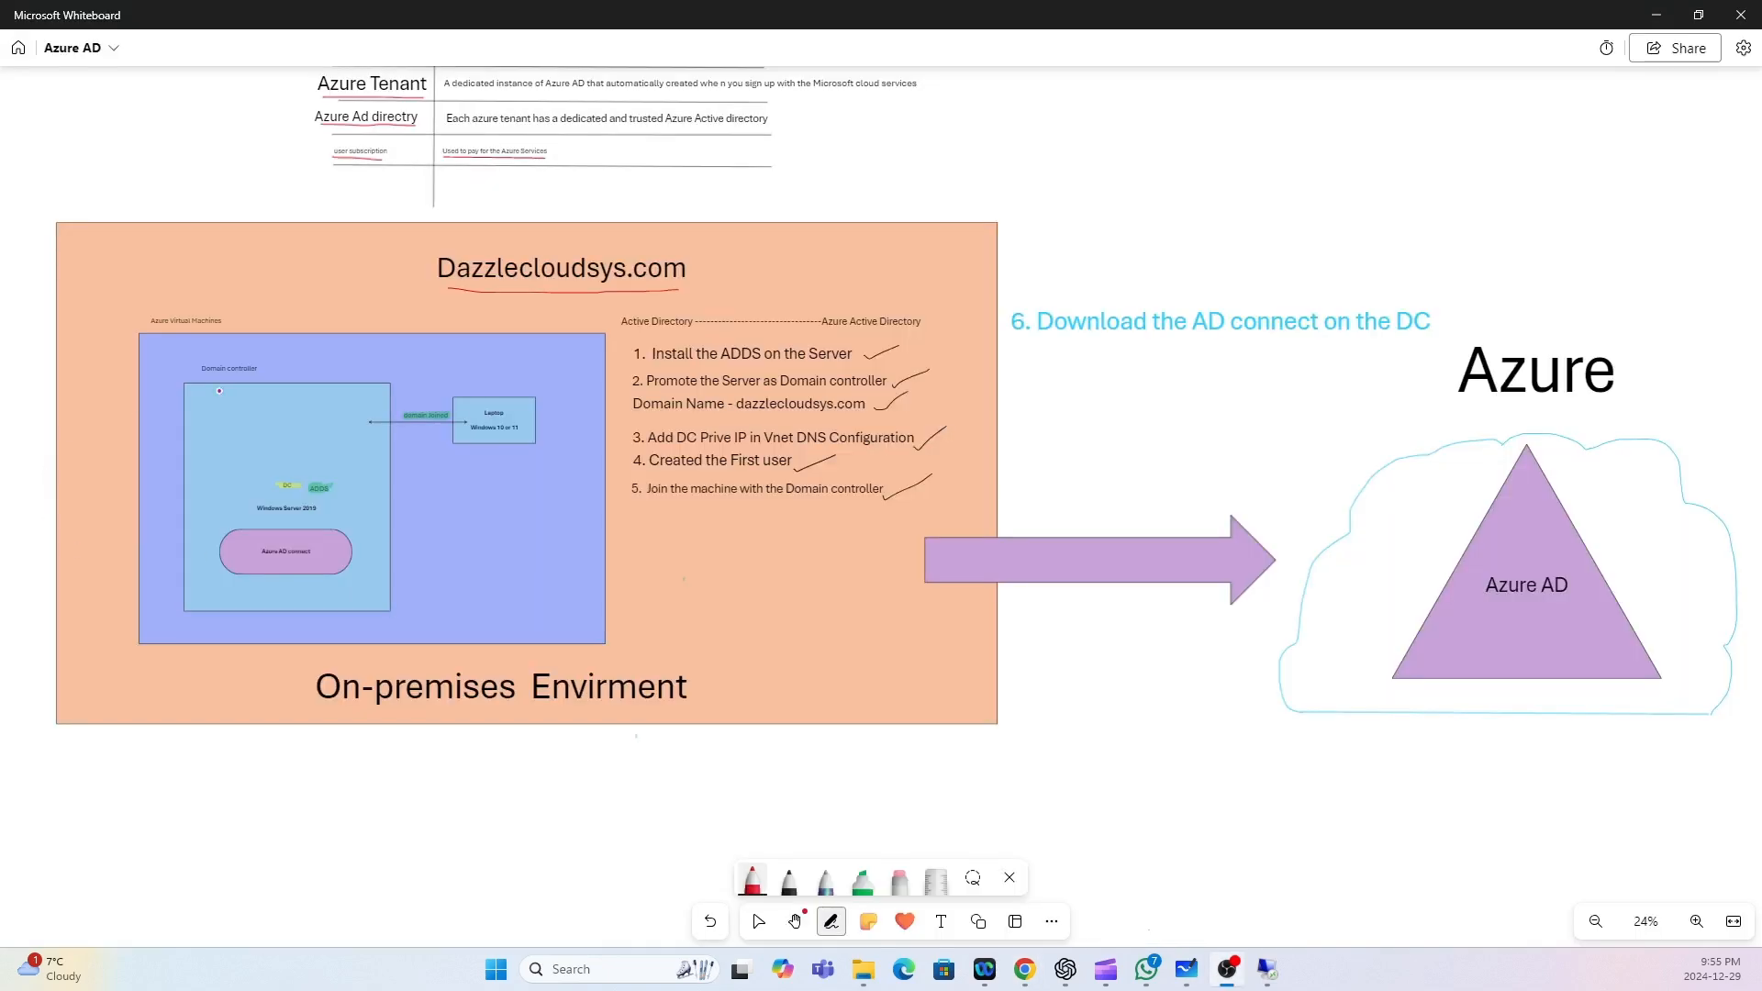
# In red, underline Domain controller, ADDS and Azure AD connect, and draw an on-premises user figure.
pyautogui.moveTo(199, 377); pyautogui.dragTo(276, 377)
pyautogui.moveTo(306, 498); pyautogui.dragTo(332, 499)
pyautogui.scroll(1, 362, 533)
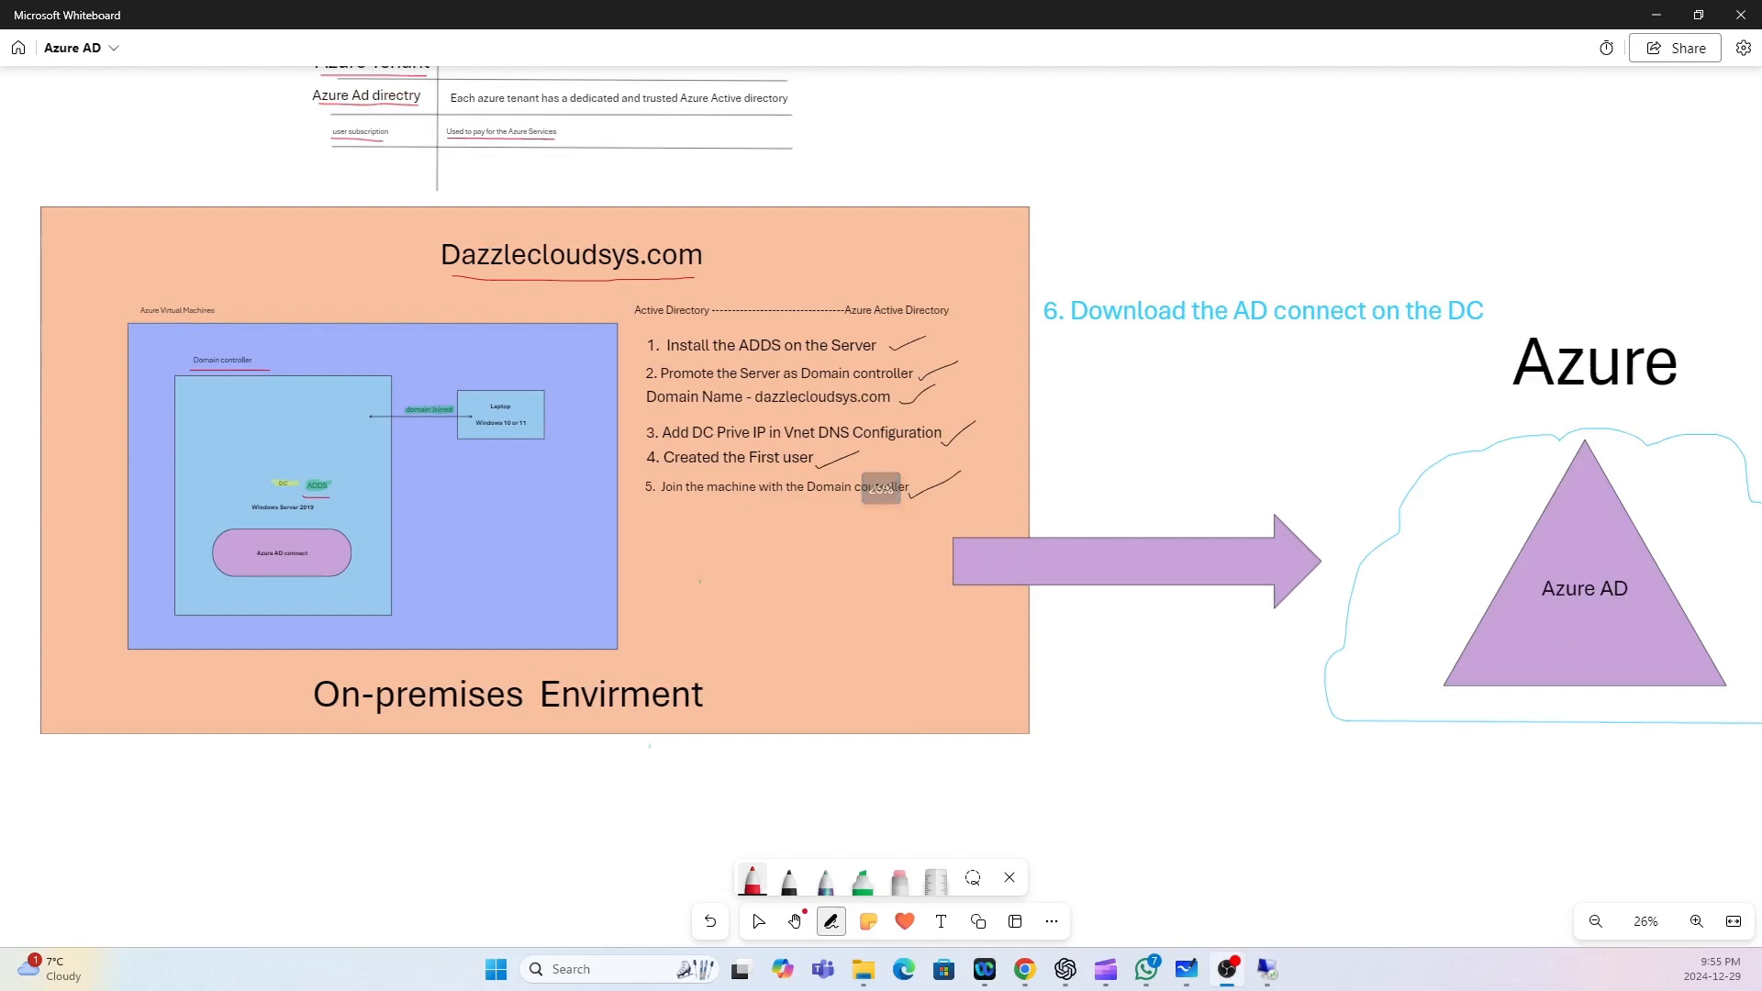
pyautogui.moveTo(198, 396)
pyautogui.mouseDown()
pyautogui.moveTo(219, 393)
pyautogui.moveTo(202, 442)
pyautogui.mouseUp()
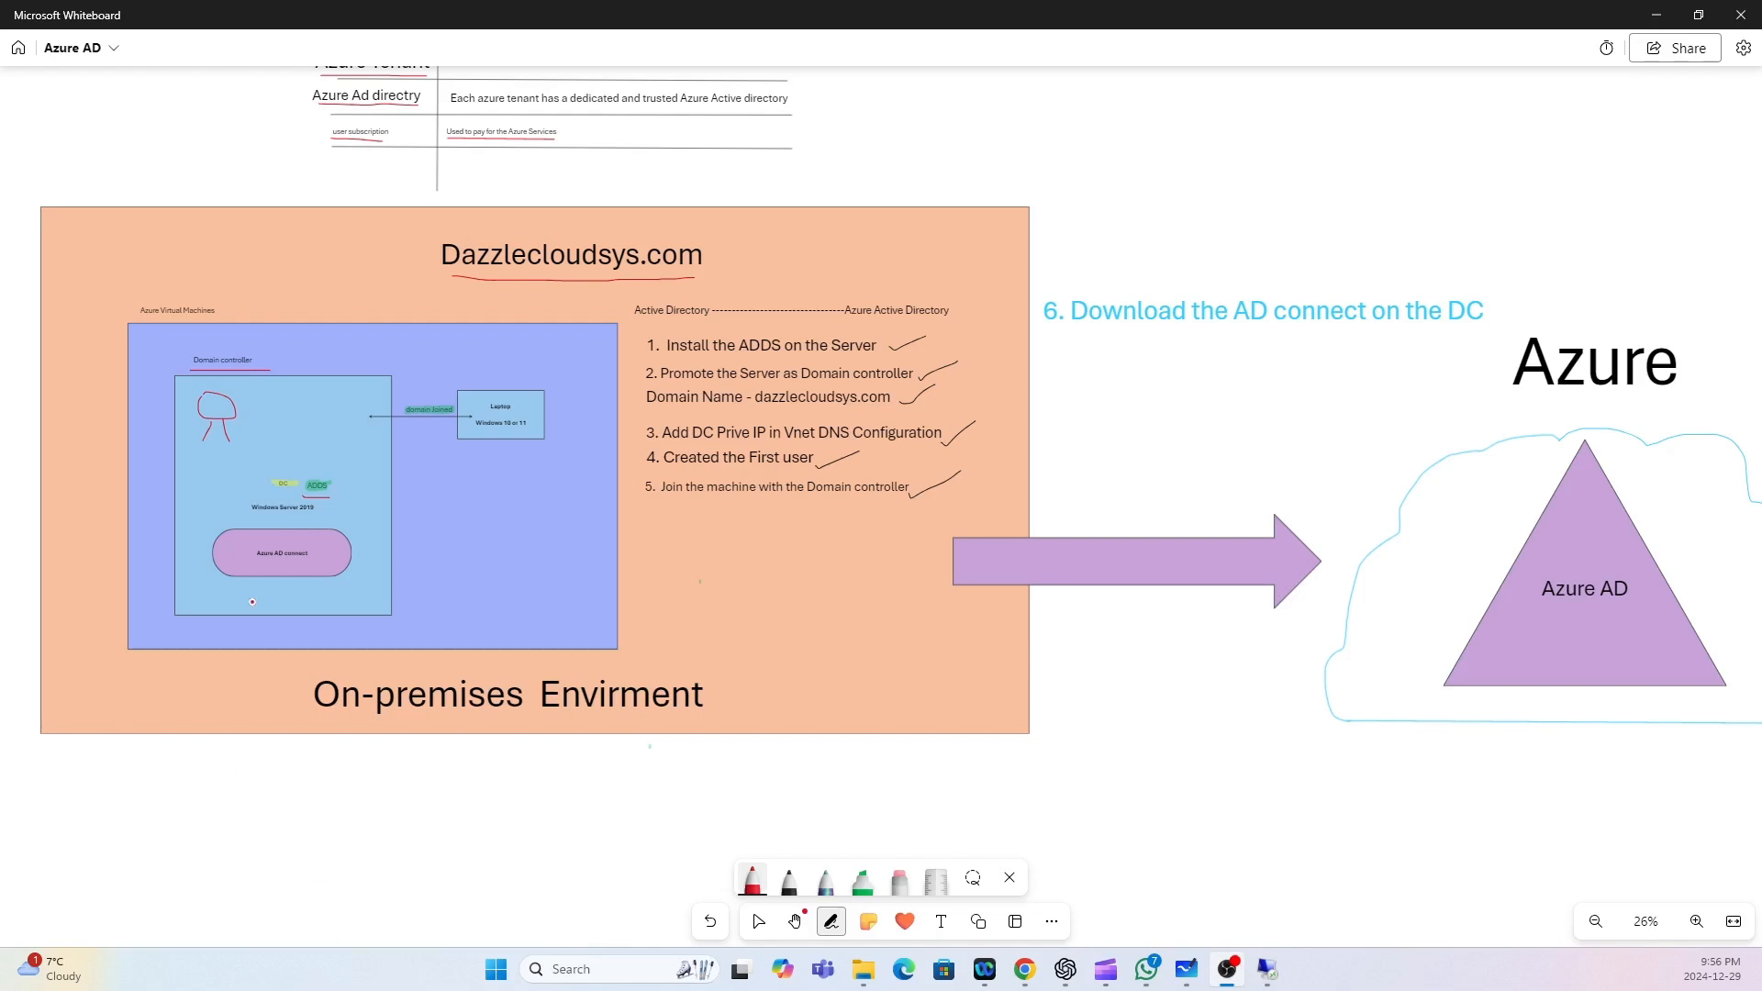
pyautogui.moveTo(241, 561); pyautogui.dragTo(311, 564)
# Draw a red line from the on-premises user to a synced user figure inside Azure AD, with branching users.
pyautogui.moveTo(212, 440)
pyautogui.mouseDown()
pyautogui.moveTo(195, 630)
pyautogui.moveTo(606, 837)
pyautogui.moveTo(1049, 800)
pyautogui.mouseUp()
pyautogui.moveTo(1135, 765)
pyautogui.mouseDown()
pyautogui.moveTo(1558, 624)
pyautogui.moveTo(1550, 668)
pyautogui.moveTo(1574, 688)
pyautogui.mouseUp()
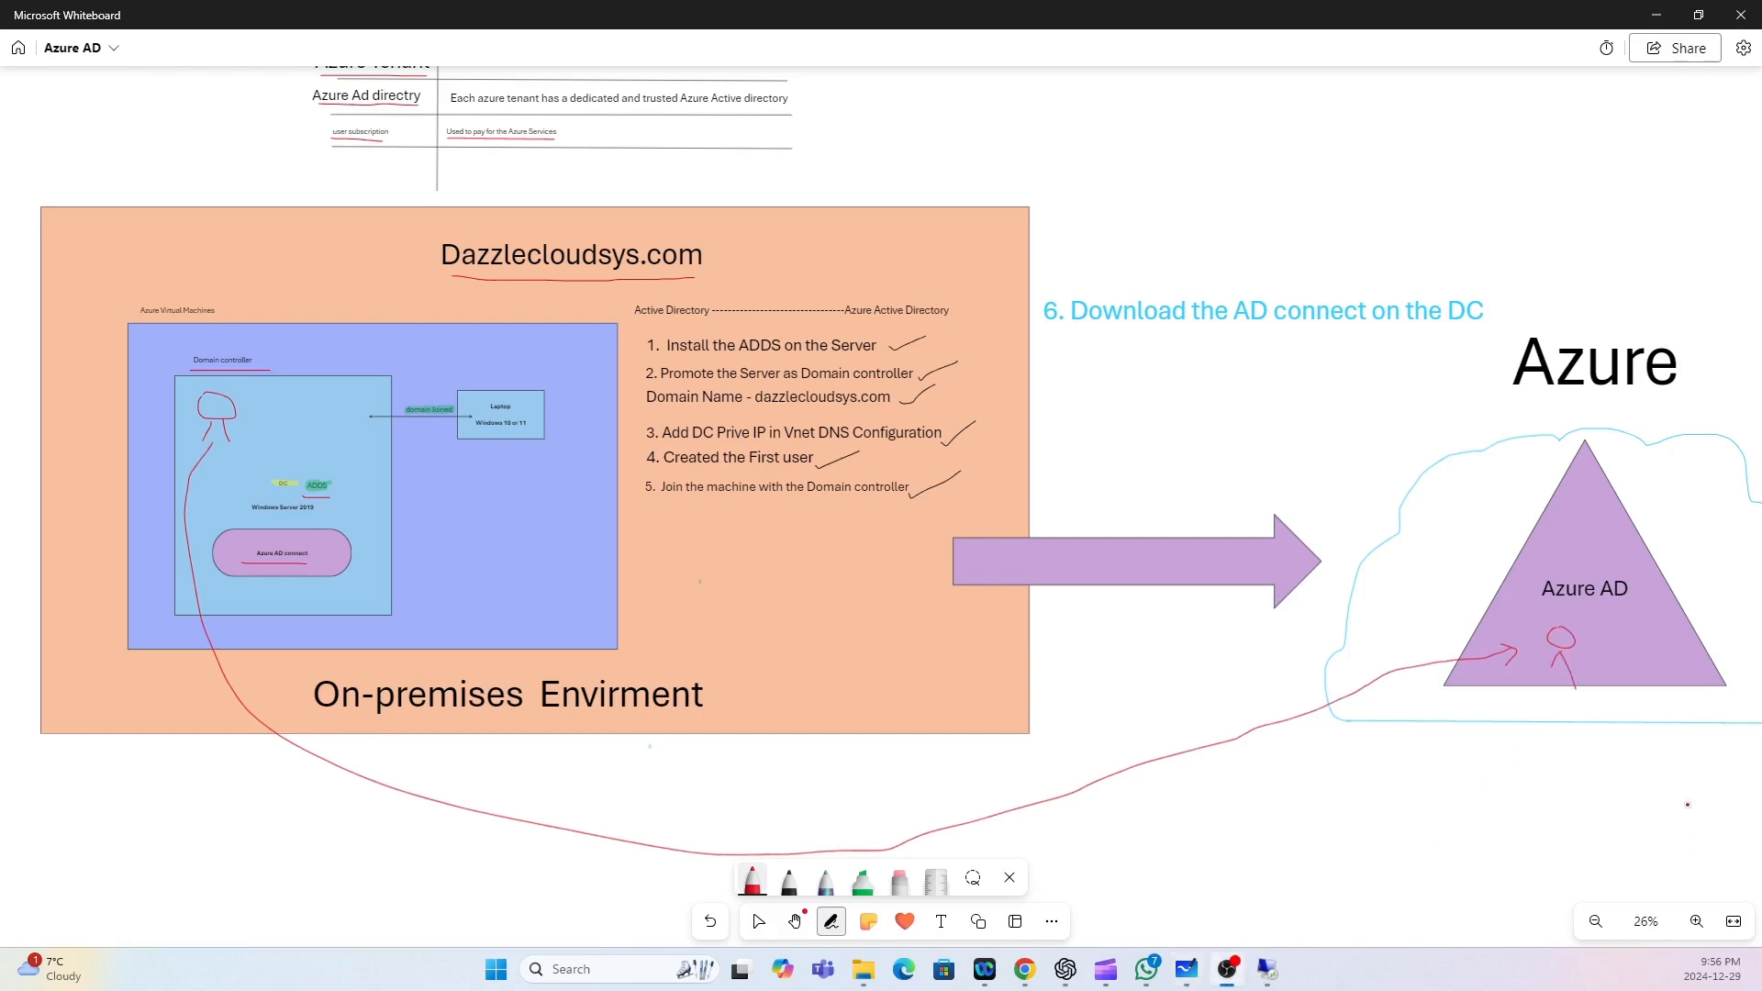
pyautogui.moveTo(1553, 679)
pyautogui.mouseDown()
pyautogui.moveTo(1516, 745)
pyautogui.moveTo(1478, 767)
pyautogui.mouseUp()
pyautogui.moveTo(1597, 782)
pyautogui.mouseDown()
pyautogui.moveTo(1699, 816)
pyautogui.moveTo(1712, 771)
pyautogui.mouseUp()
pyautogui.moveTo(1562, 693)
pyautogui.mouseDown()
pyautogui.moveTo(1636, 794)
pyautogui.moveTo(1684, 762)
pyautogui.moveTo(1722, 806)
pyautogui.mouseUp()
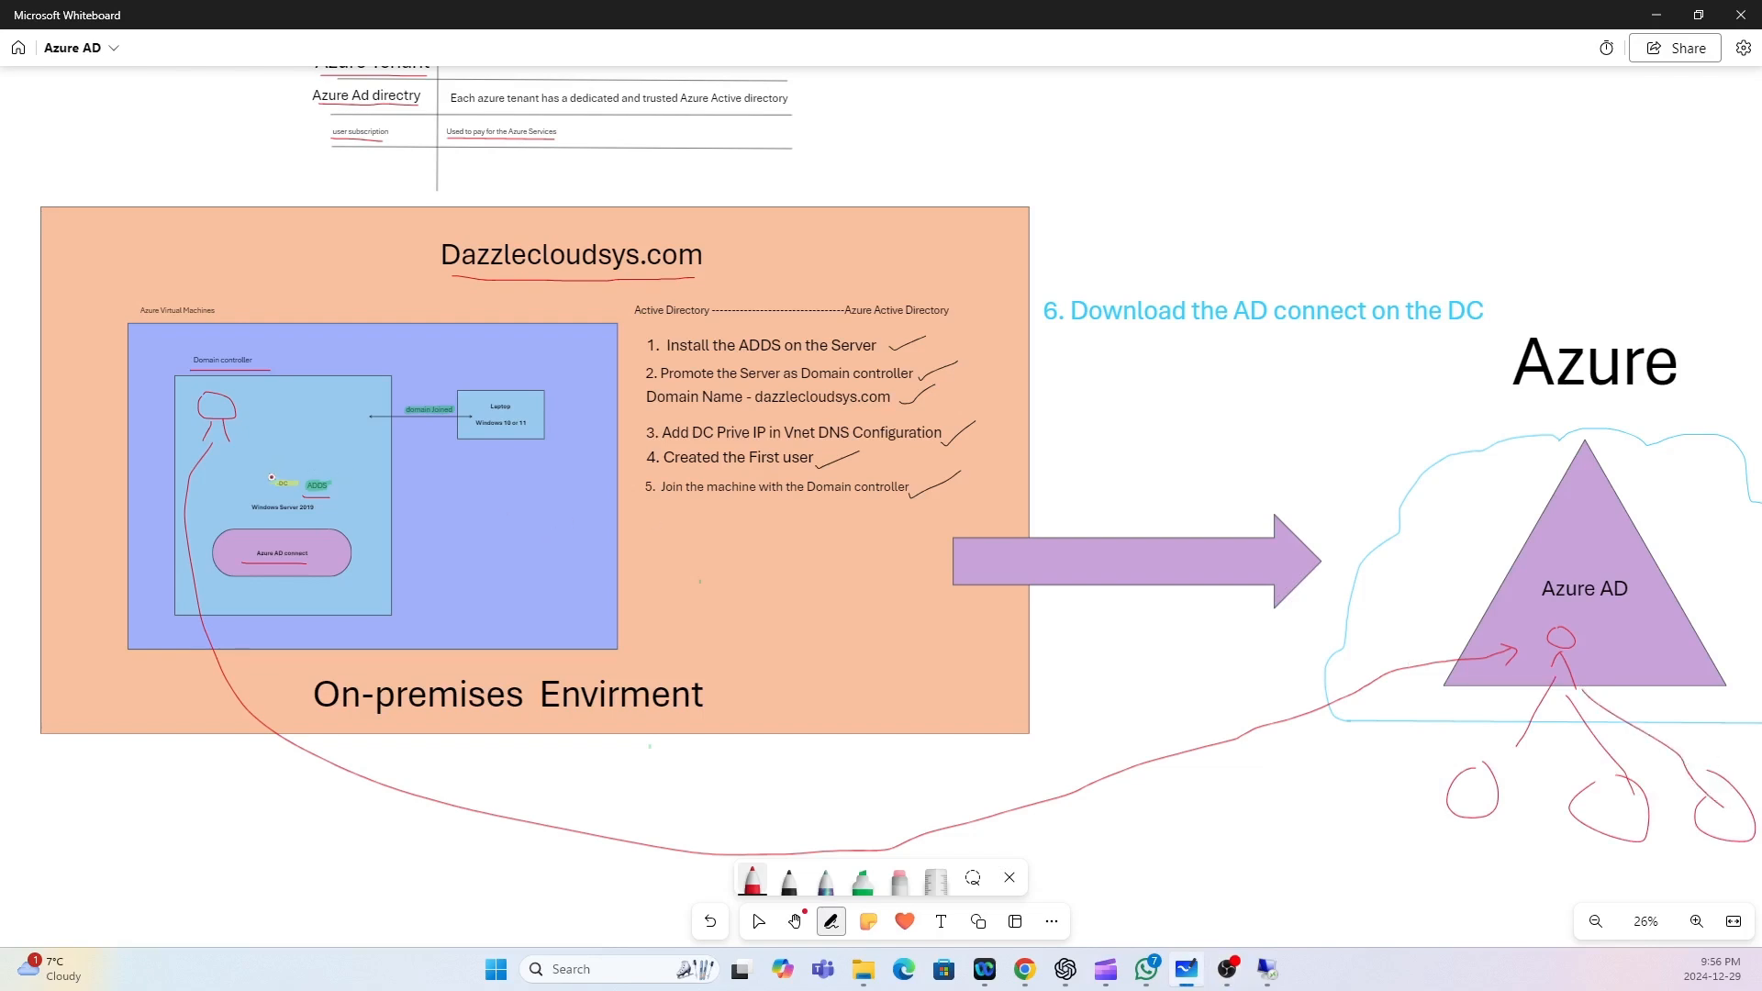
pyautogui.moveTo(246, 423)
pyautogui.mouseDown()
pyautogui.moveTo(312, 421)
pyautogui.moveTo(310, 438)
pyautogui.mouseUp()
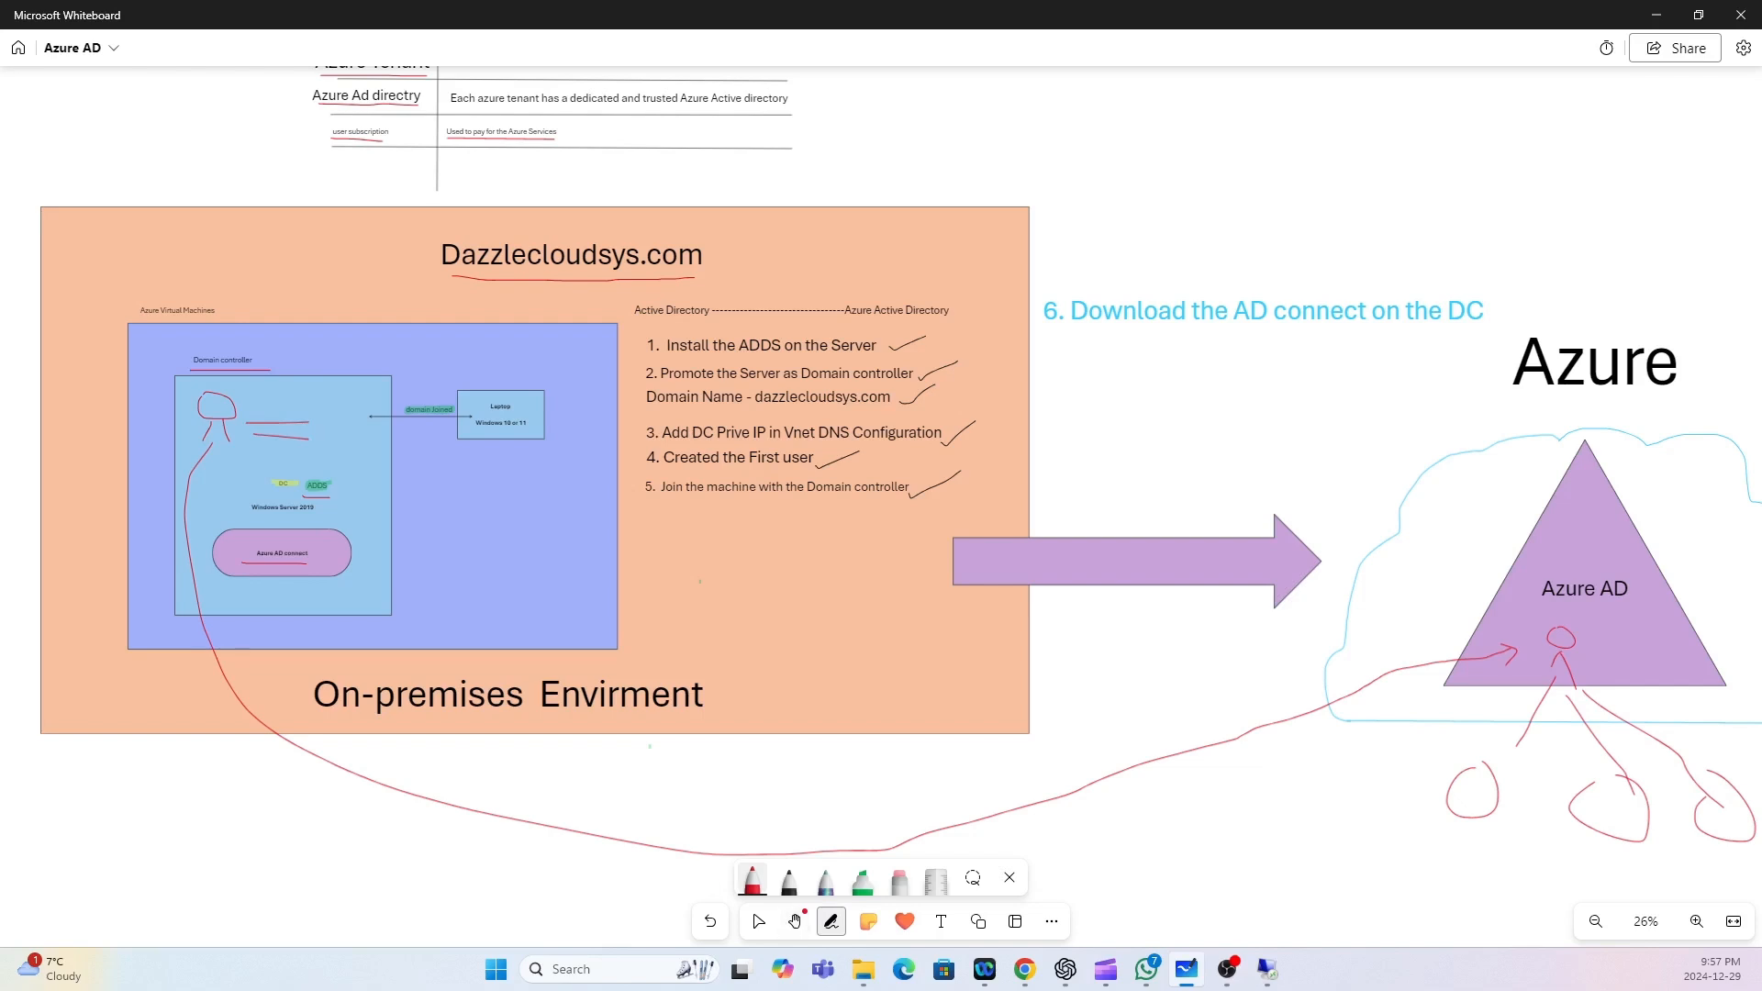